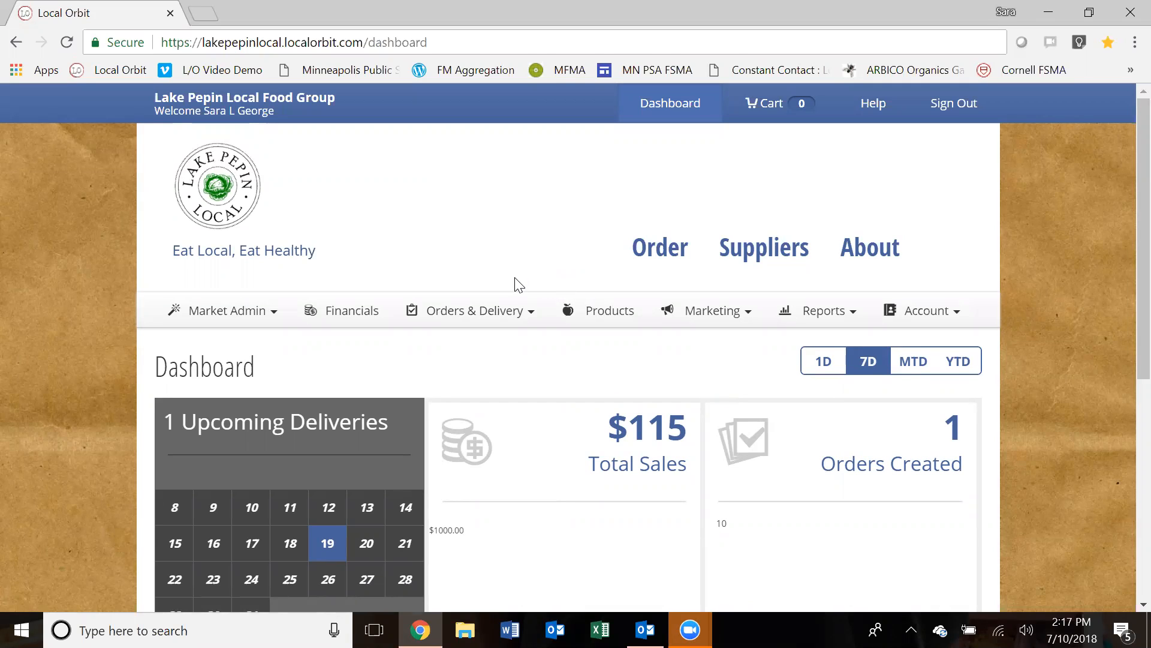
- Look over the dashboard summaries and open the list of the market's sales orders
scroll(514, 288, "down", 3)
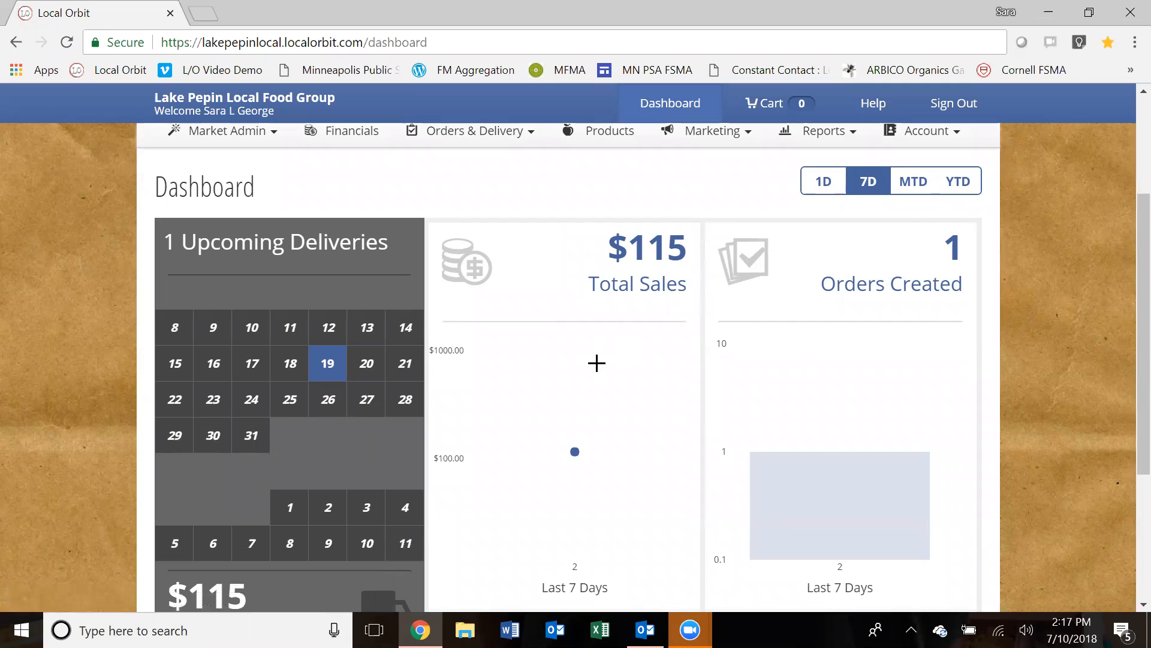
scroll(597, 362, "up", 3)
scroll(596, 363, "down", 6)
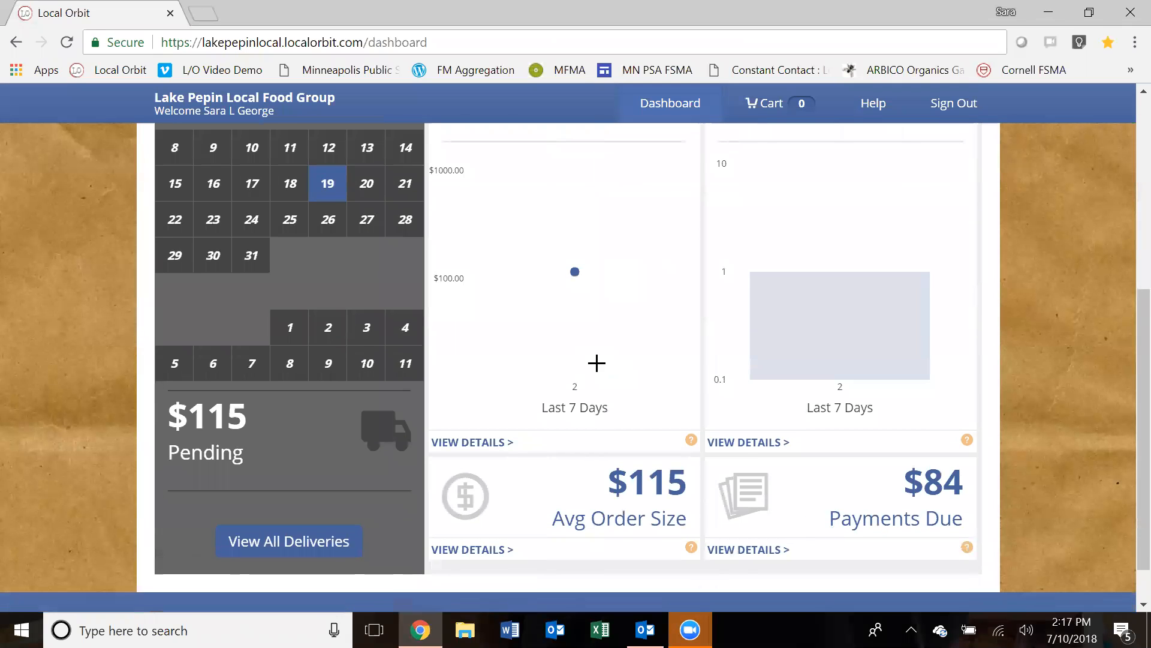
scroll(596, 362, "up", 6)
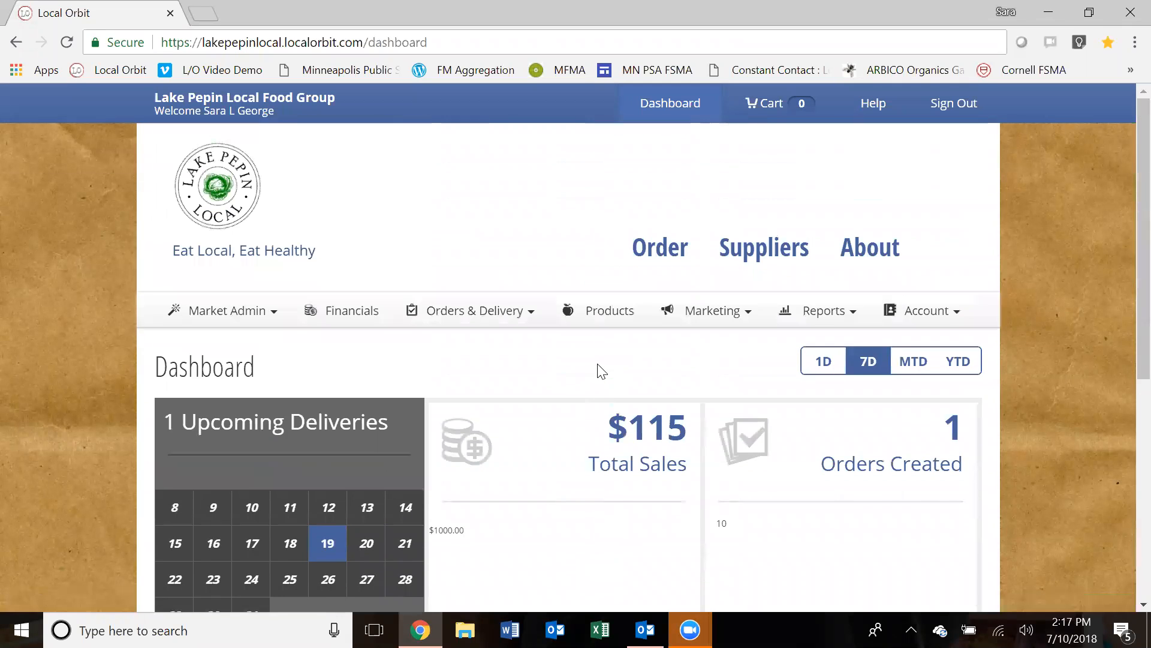
left_click(487, 316)
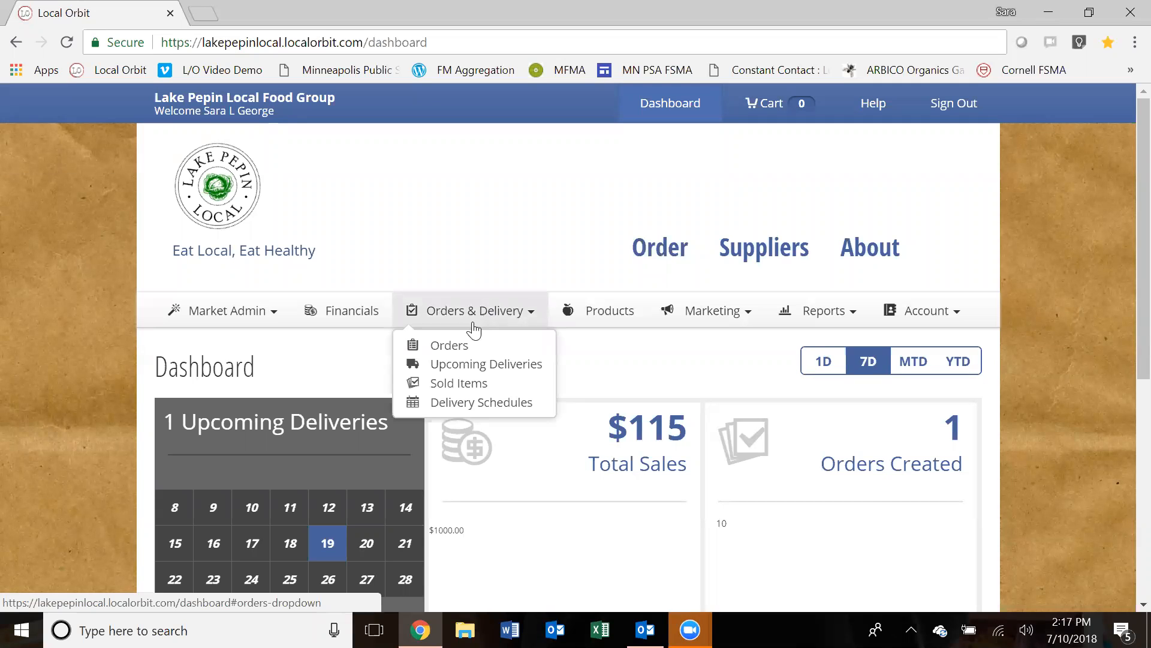
left_click(457, 350)
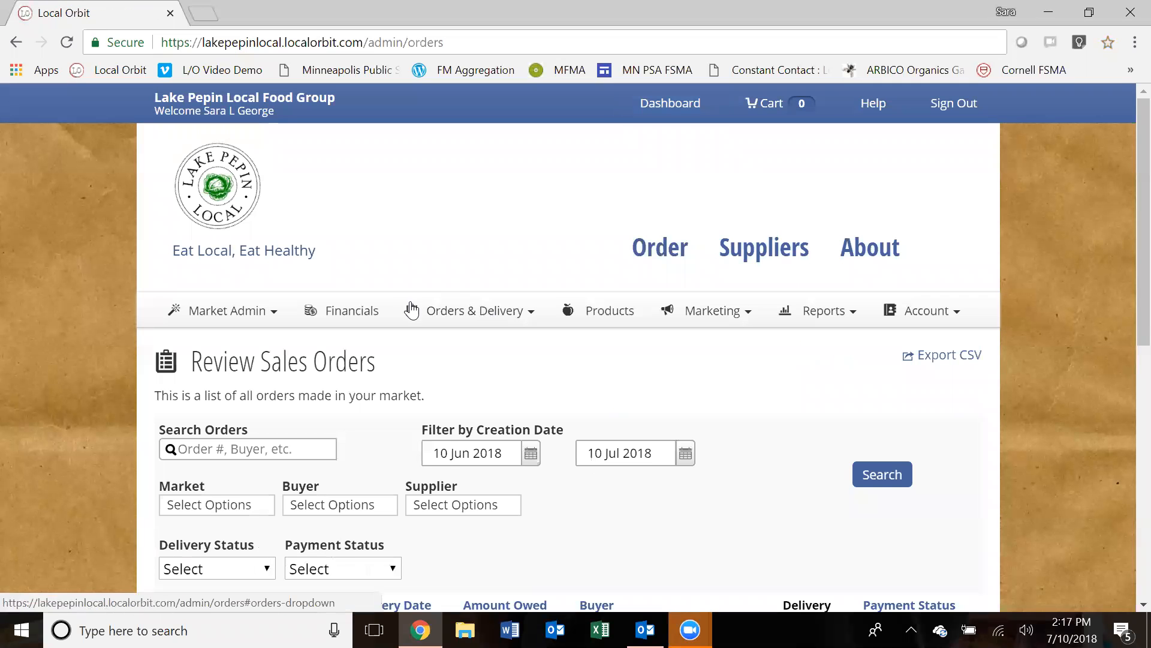
- Examine the sales orders list, including the notes on the two flagged orders and the delivery and payment statuses
scroll(413, 305, "down", 3)
scroll(411, 302, "down", 3)
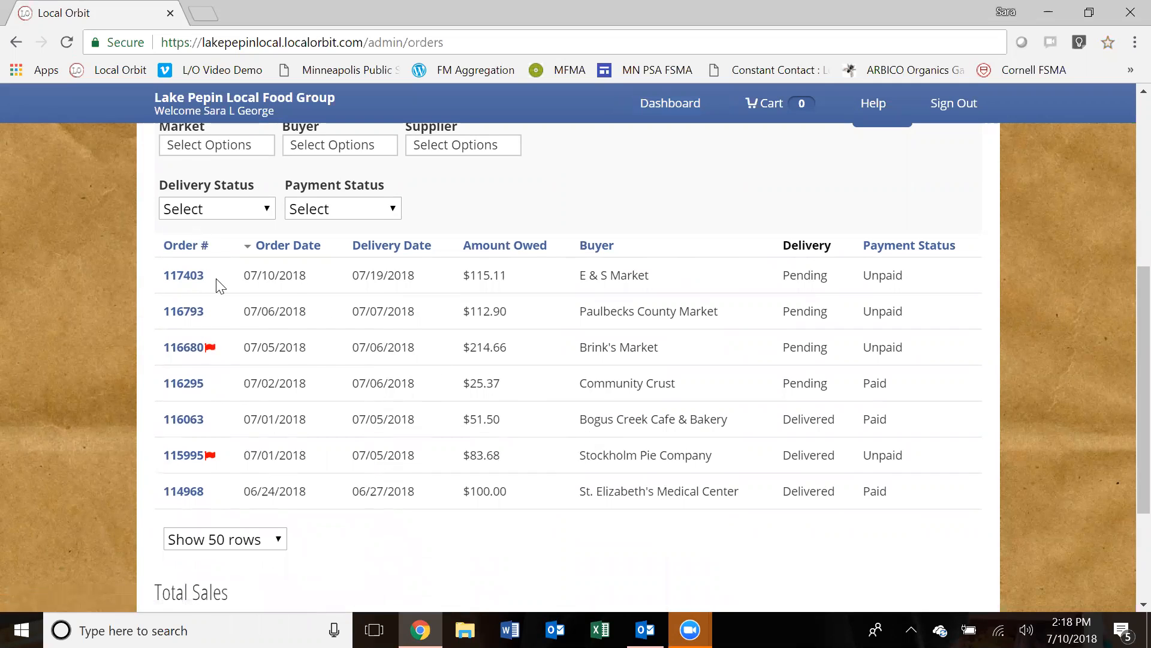
scroll(219, 280, "up", 3)
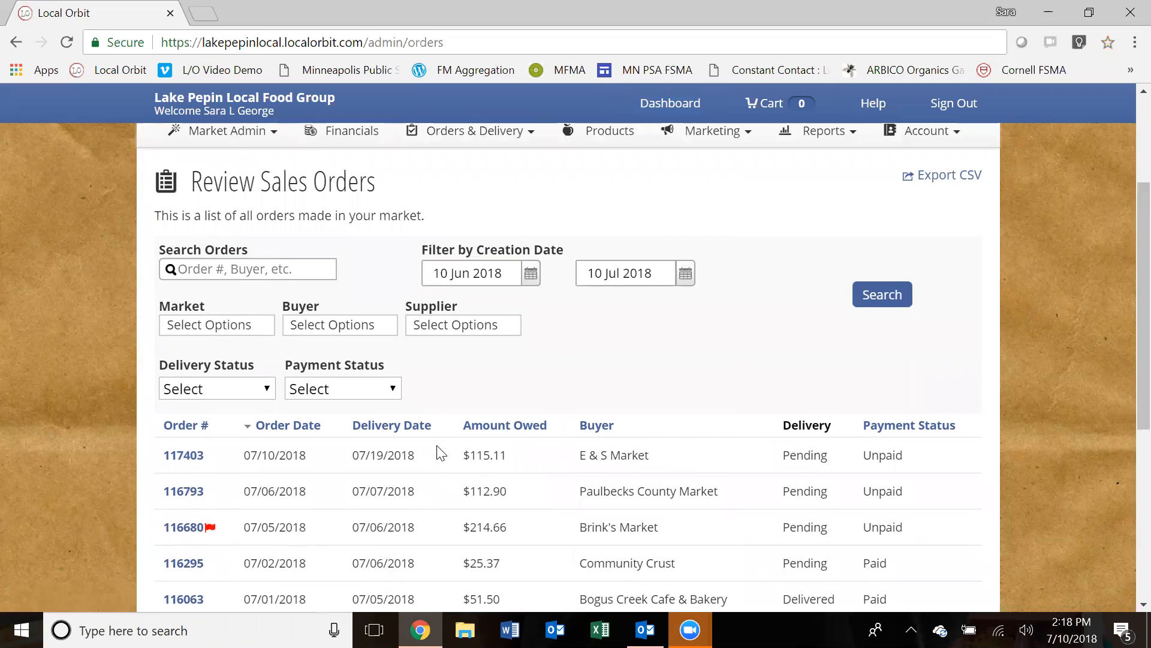
scroll(441, 453, "down", 3)
scroll(441, 453, "down", 2)
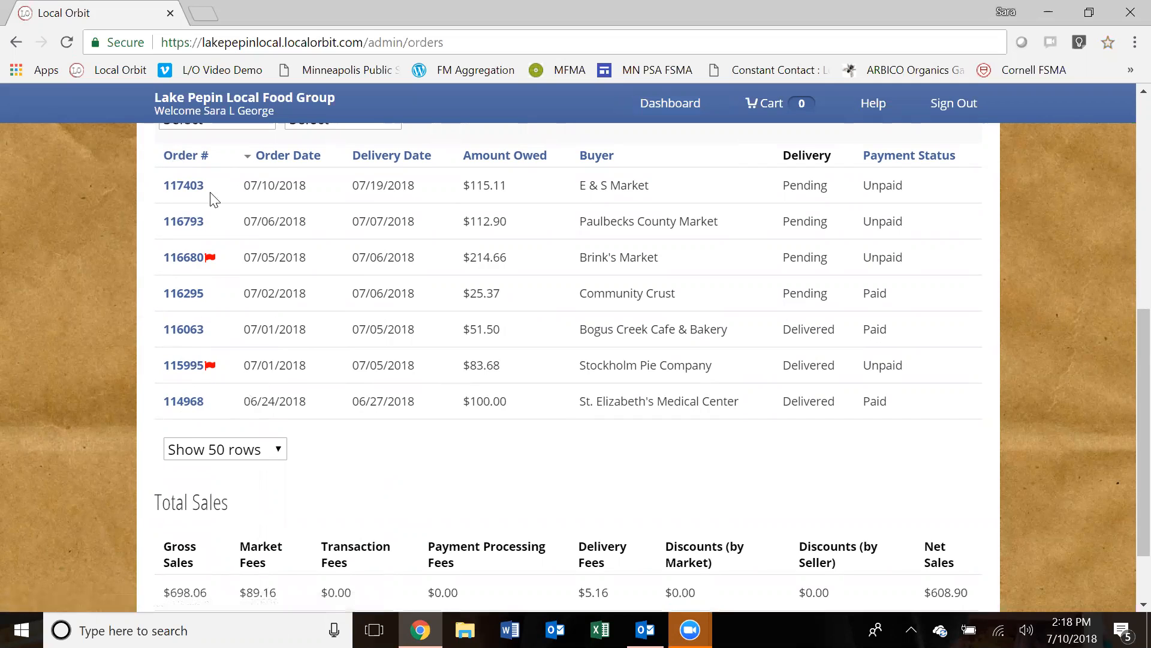
mouse_move(211, 263)
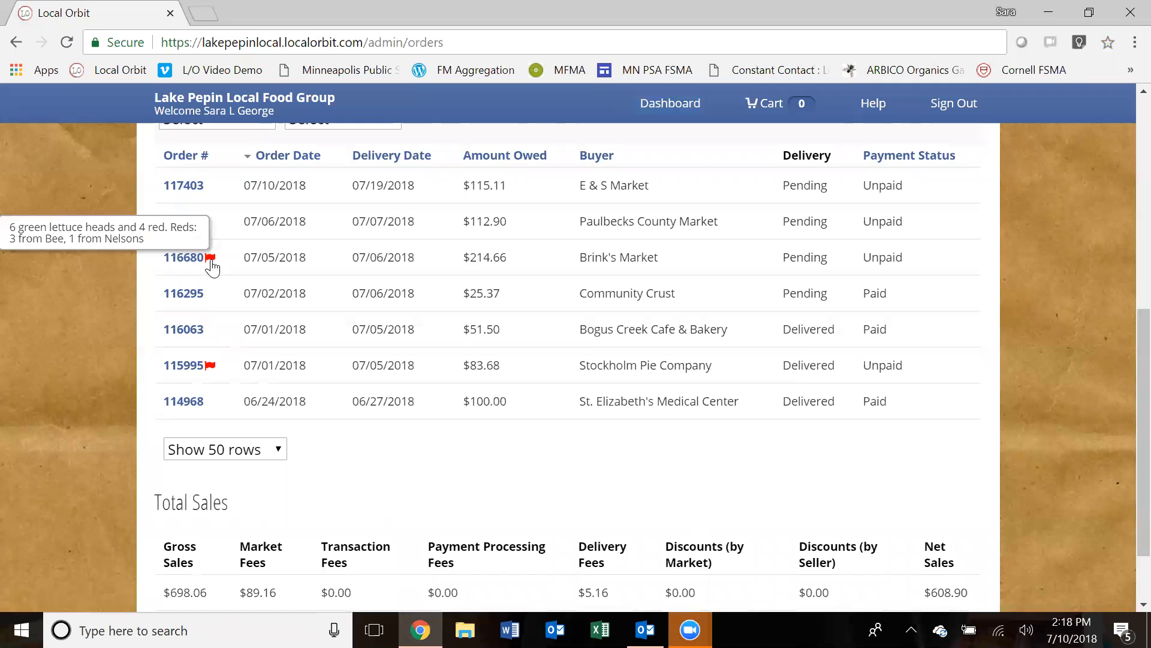
mouse_move(212, 369)
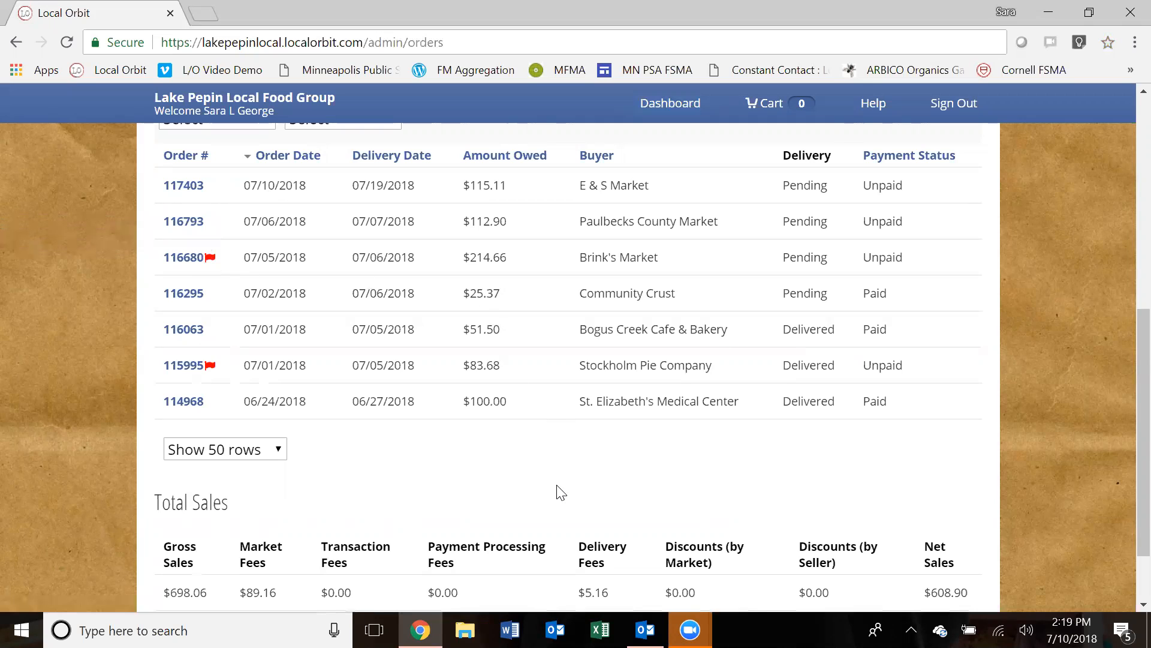
scroll(561, 489, "up", 3)
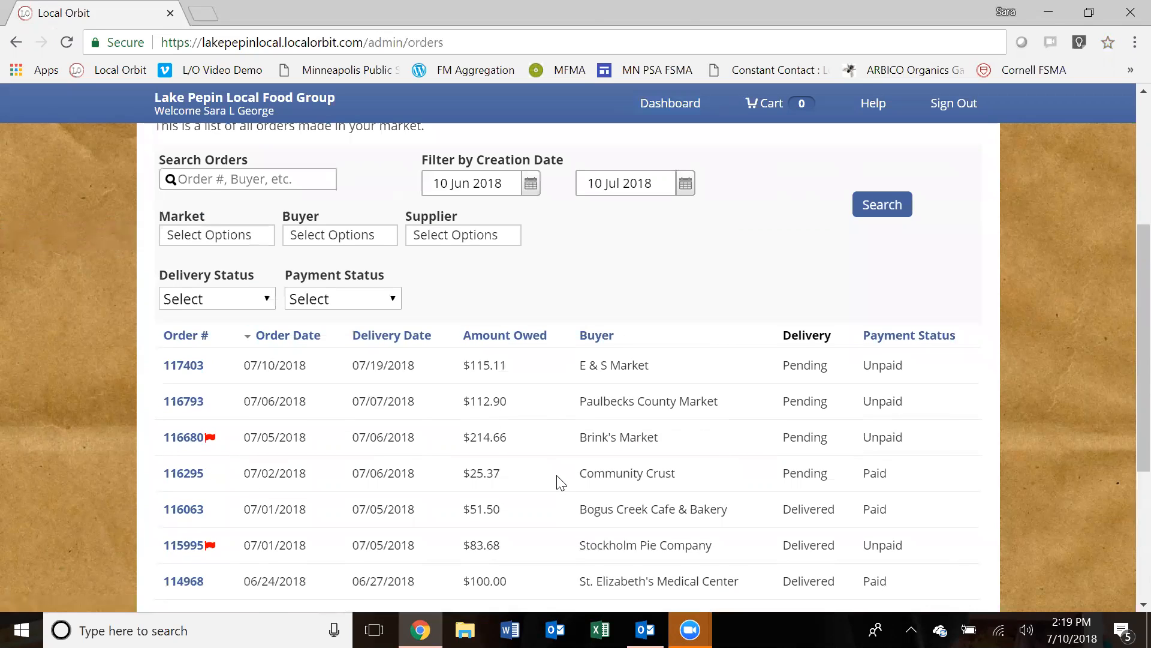
scroll(515, 483, "down", 3)
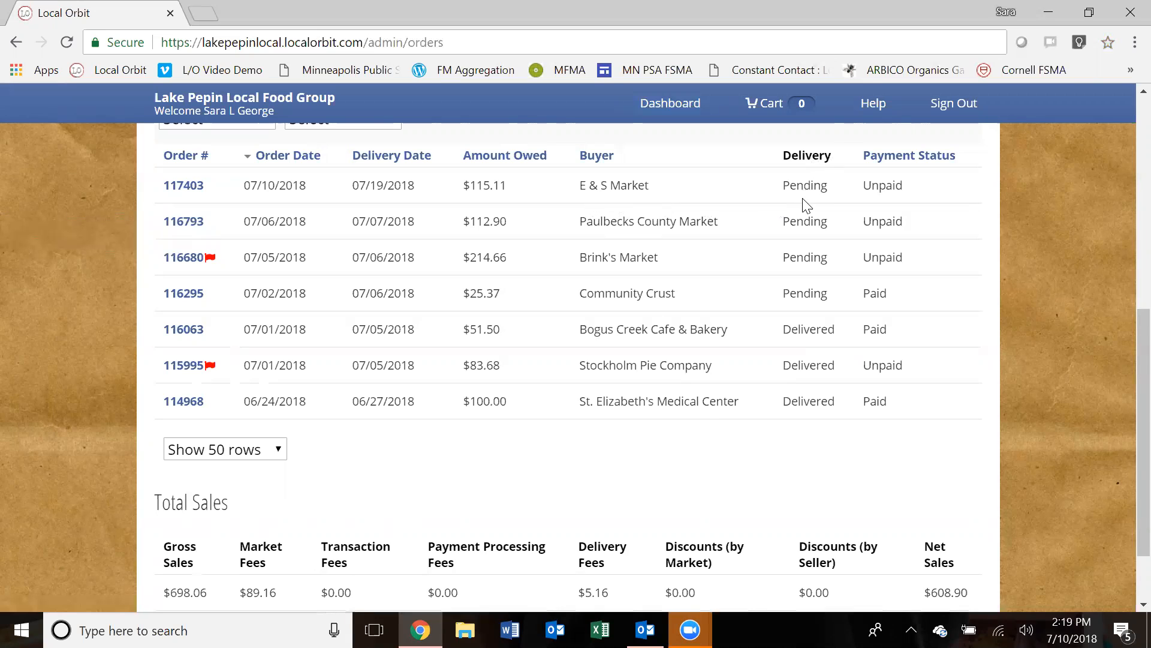
scroll(806, 205, "up", 1)
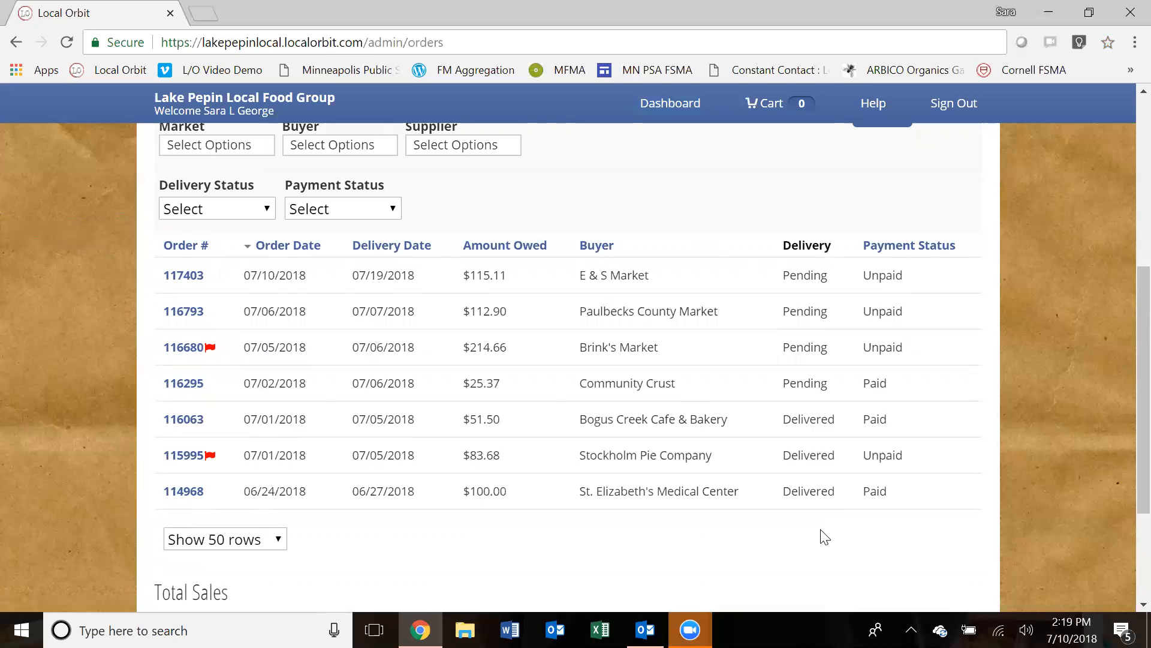
- Return to the dashboard and open the full list of upcoming deliveries from its deliveries calendar
scroll(821, 539, "up", 5)
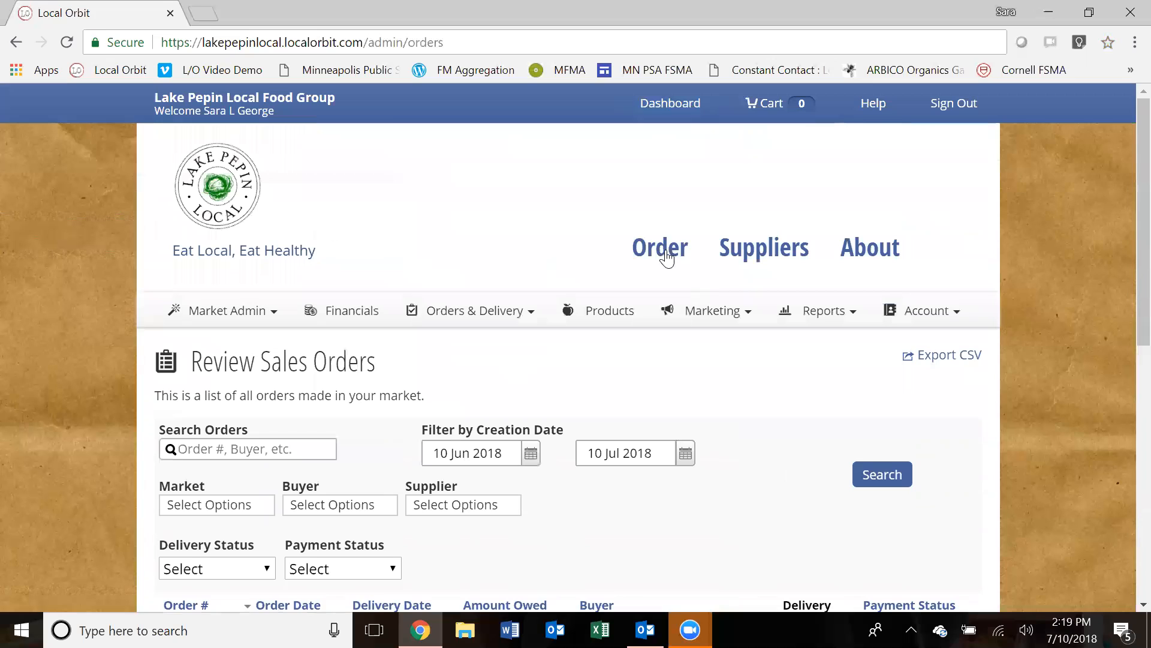
left_click(658, 108)
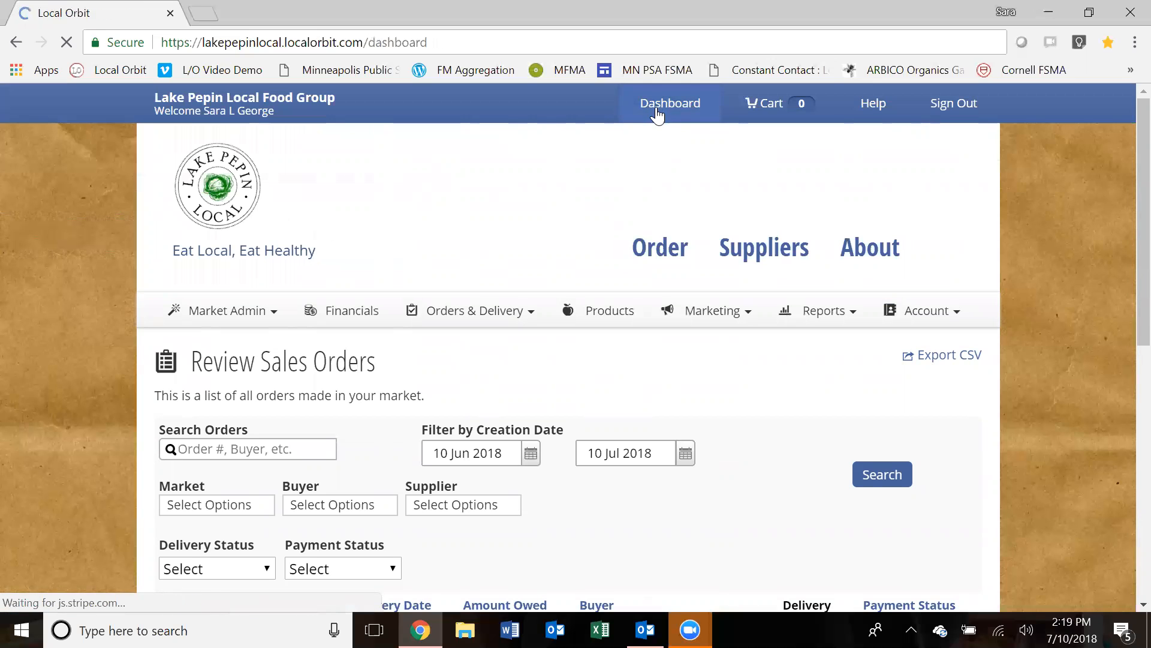
scroll(594, 221, "down", 3)
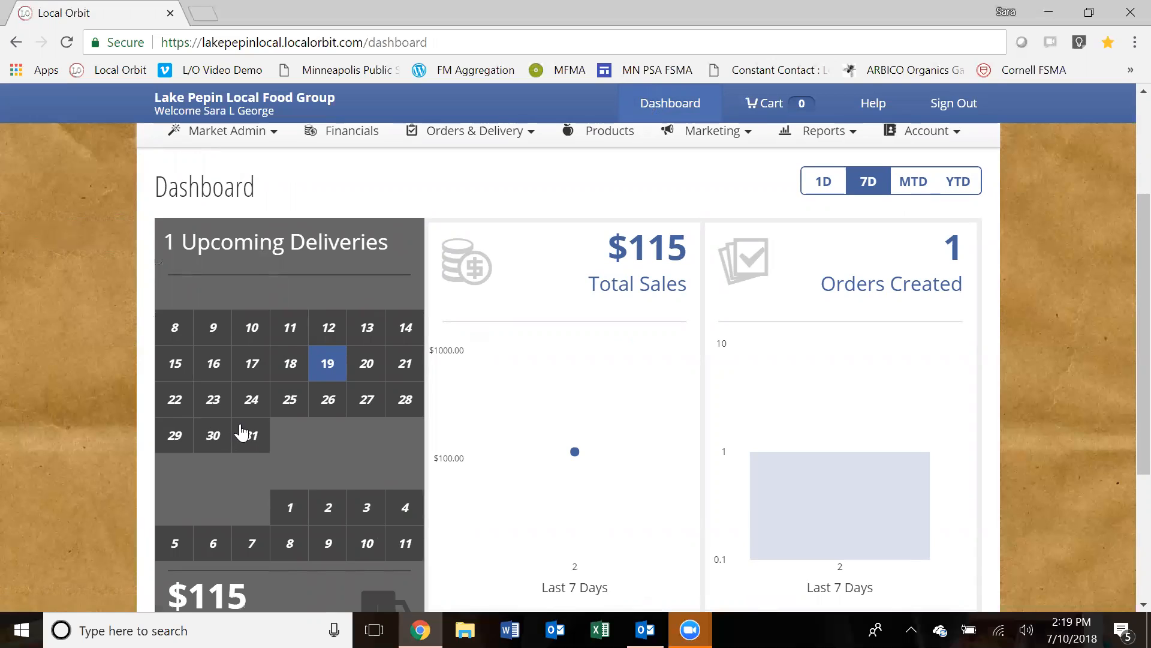
scroll(257, 437, "down", 1)
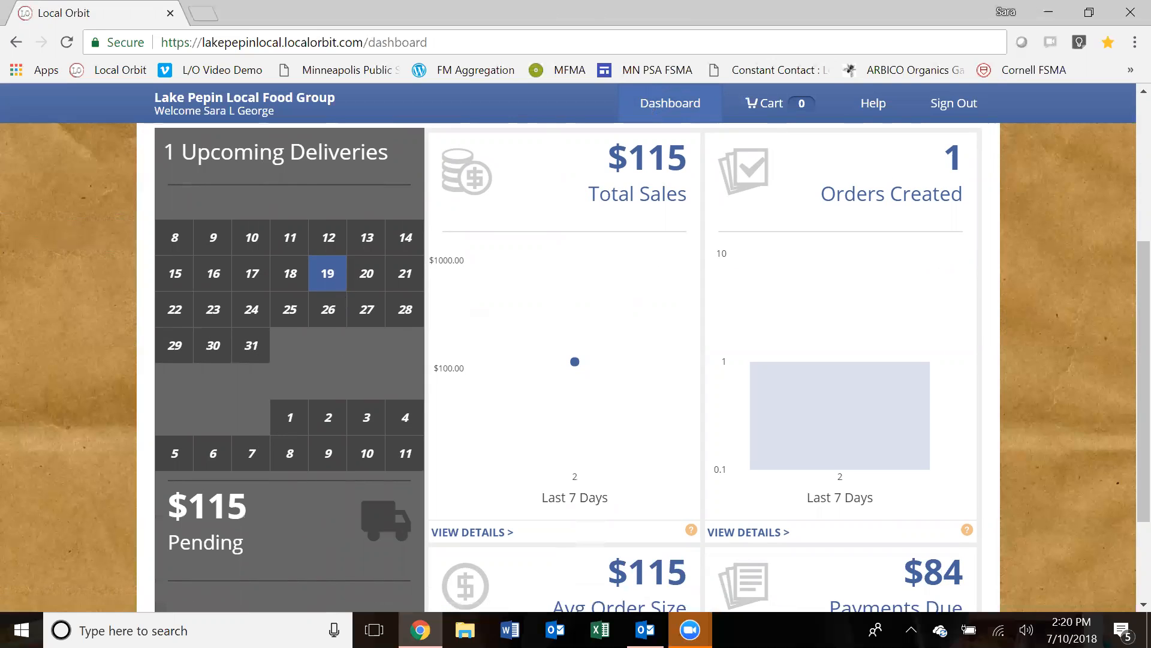
scroll(342, 380, "down", 3)
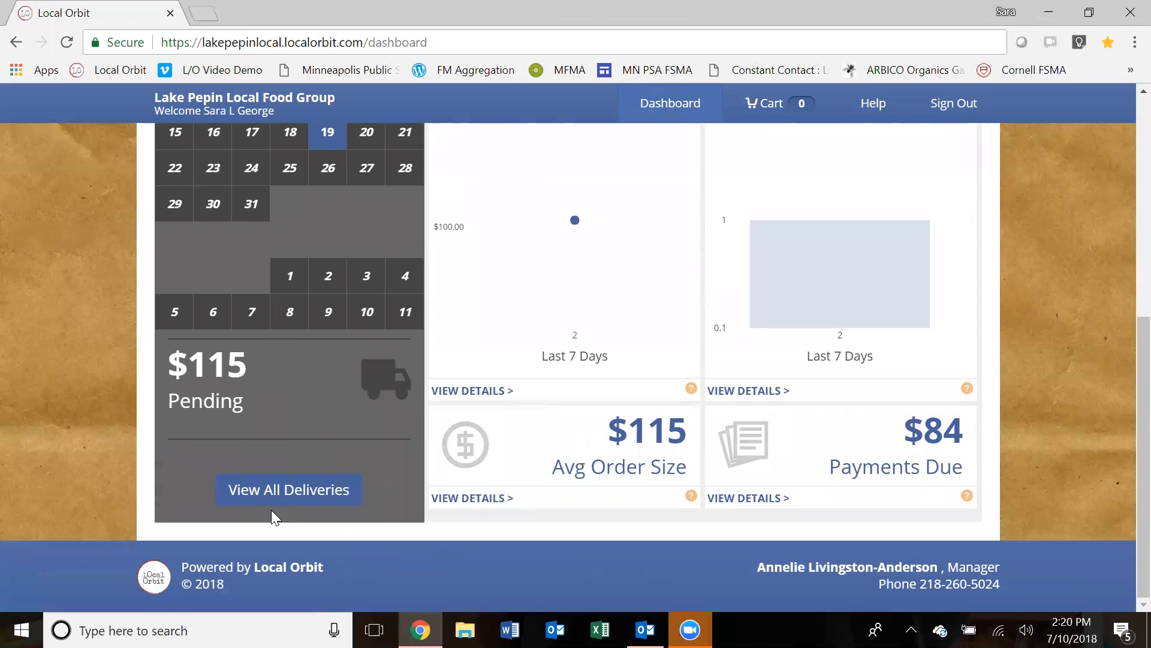
left_click(276, 491)
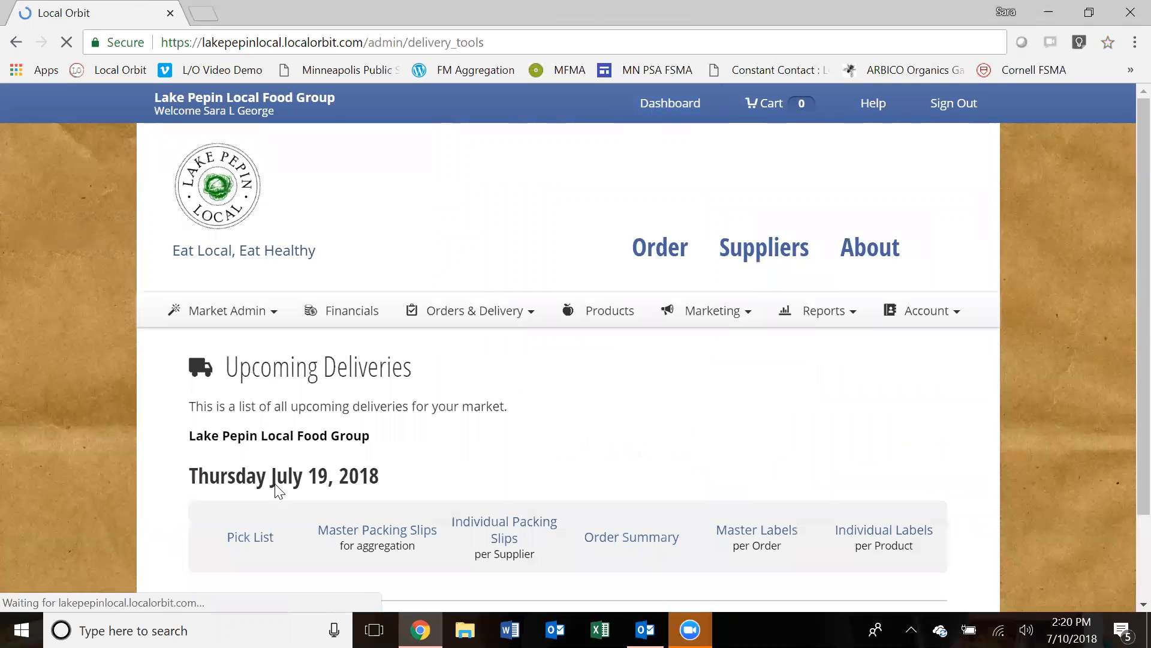
- Go back to the dashboard and switch its statistics period to month to date (MTD)
left_click(668, 105)
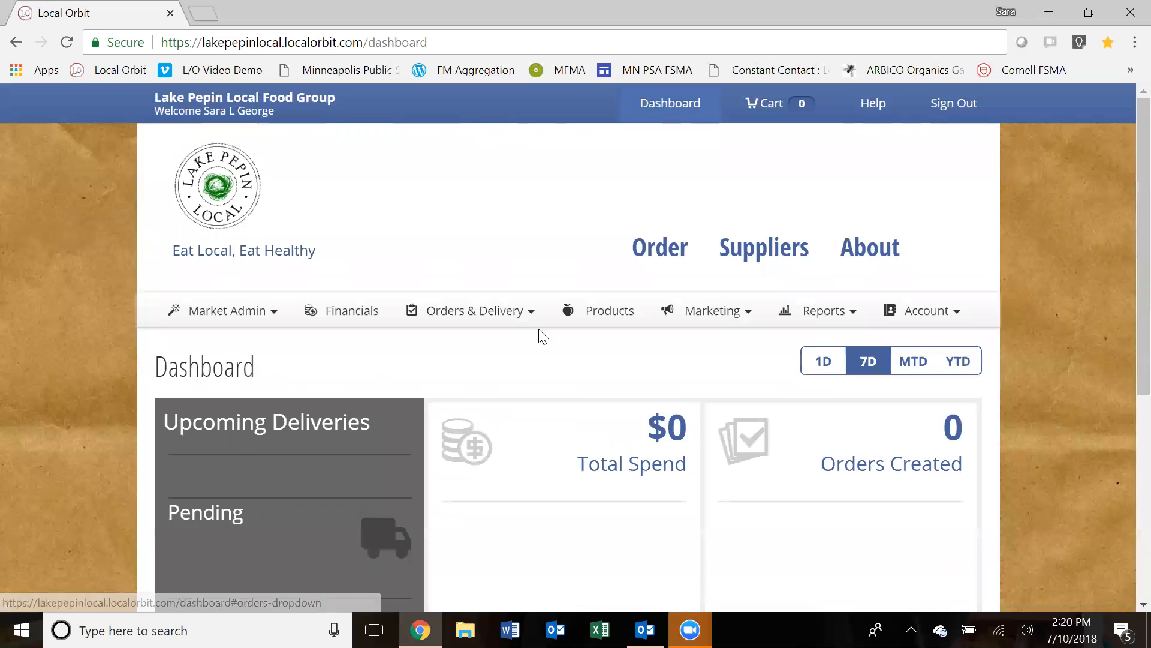
scroll(543, 338, "down", 3)
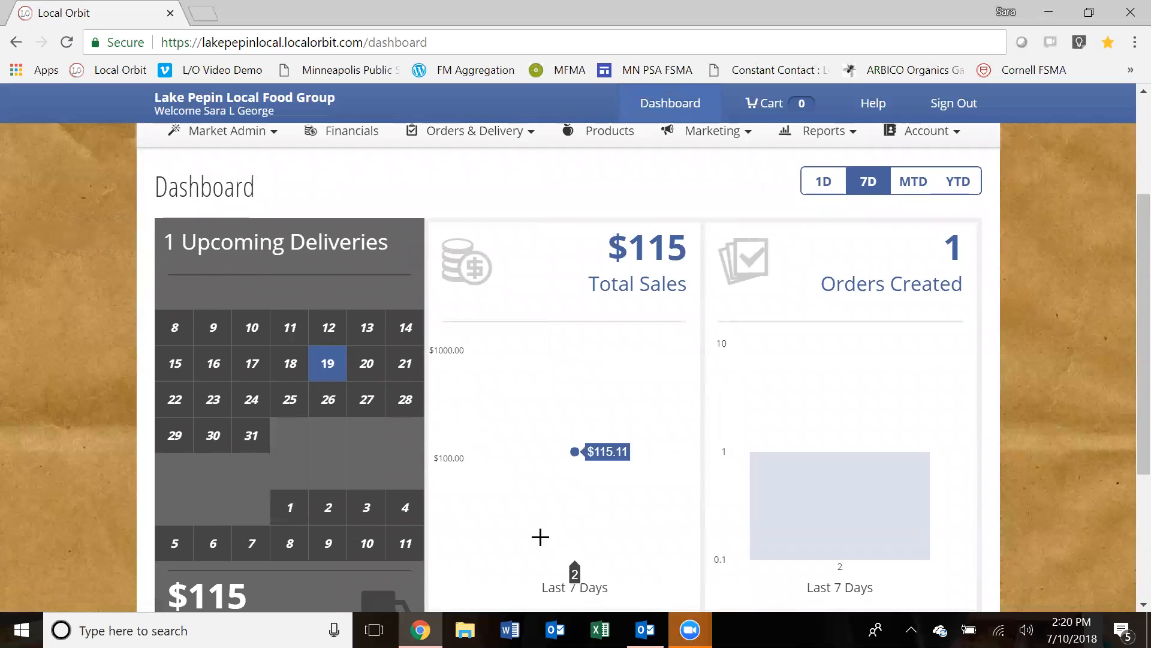
scroll(887, 408, "down", 2)
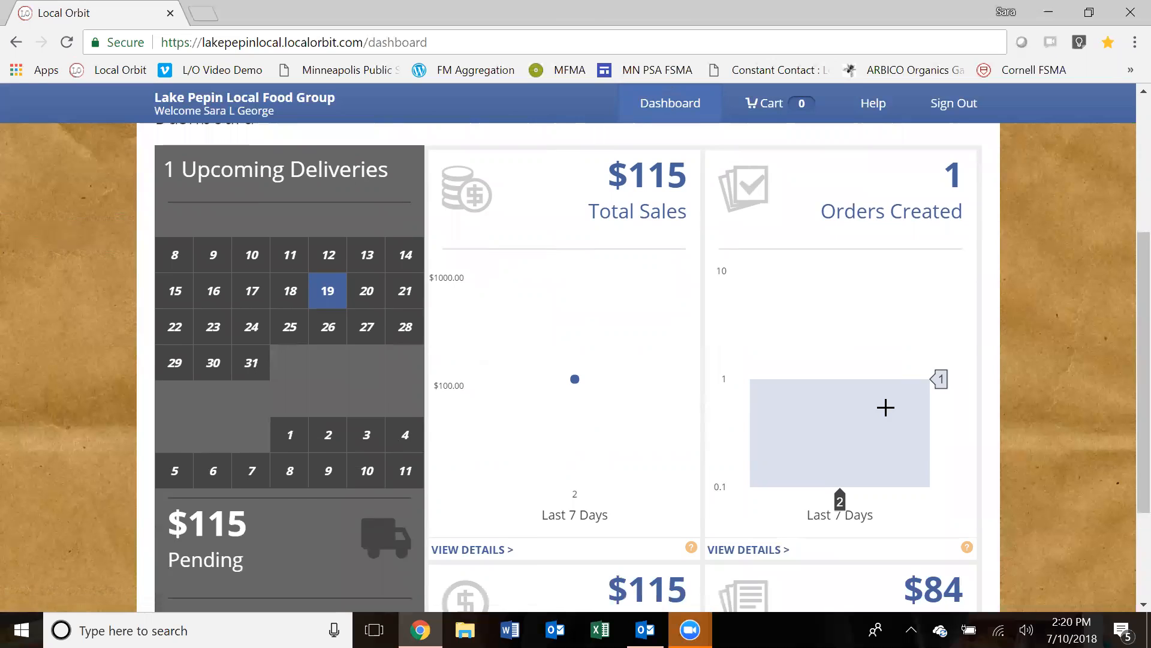
scroll(893, 508, "down", 2)
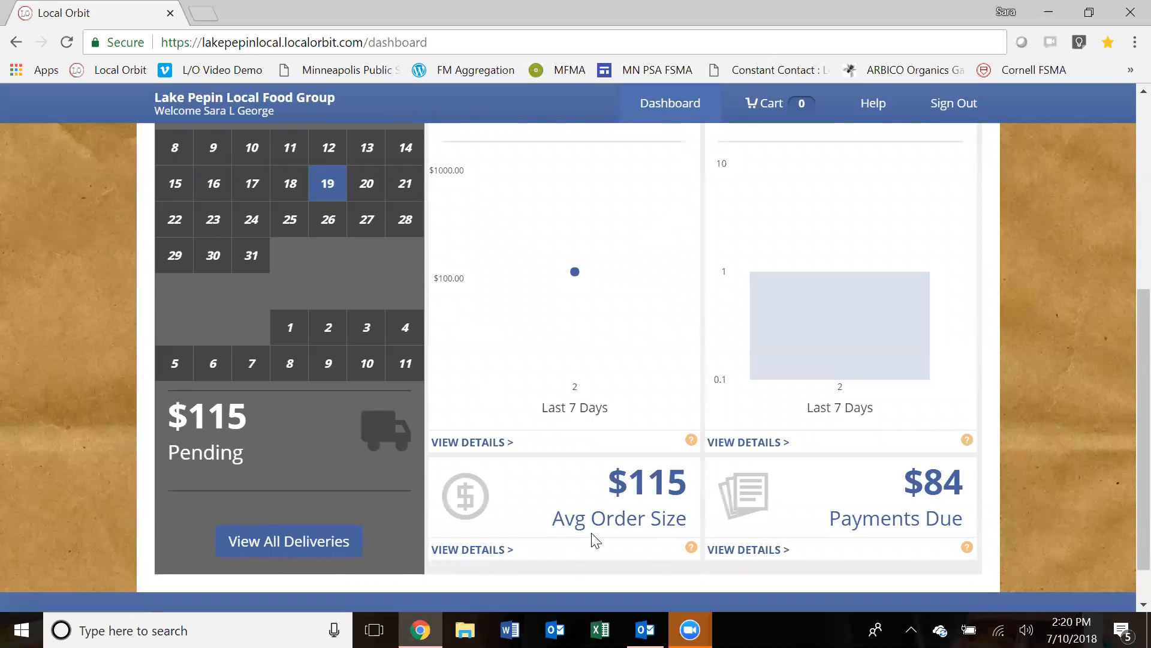
scroll(836, 547, "up", 3)
scroll(838, 546, "up", 2)
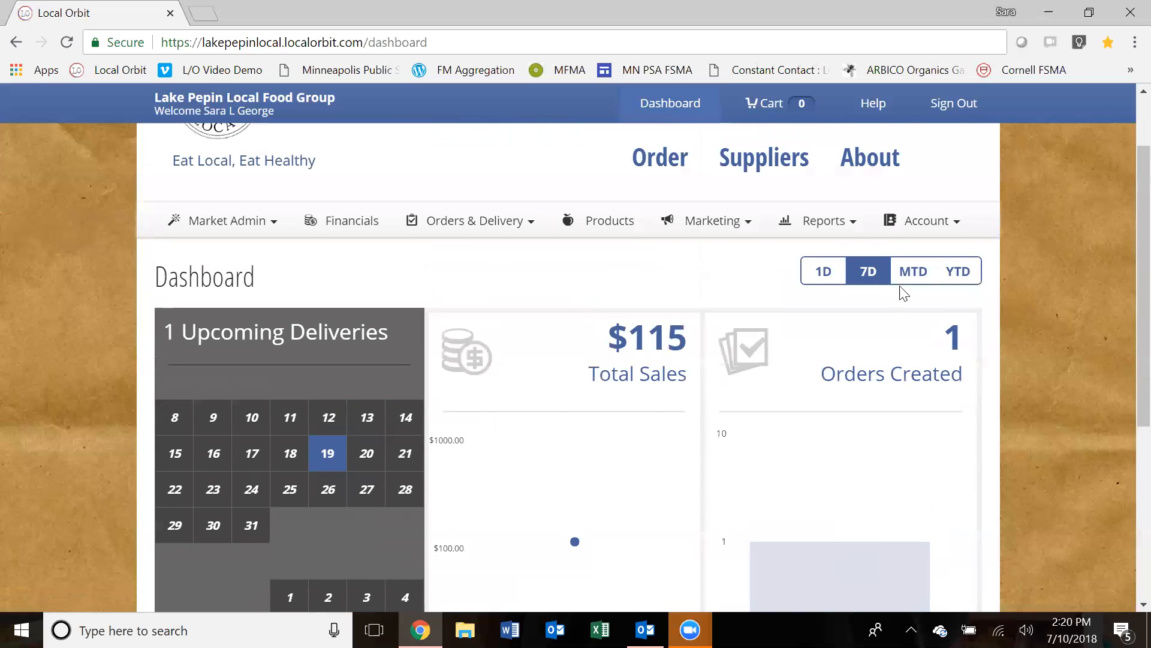
left_click(912, 273)
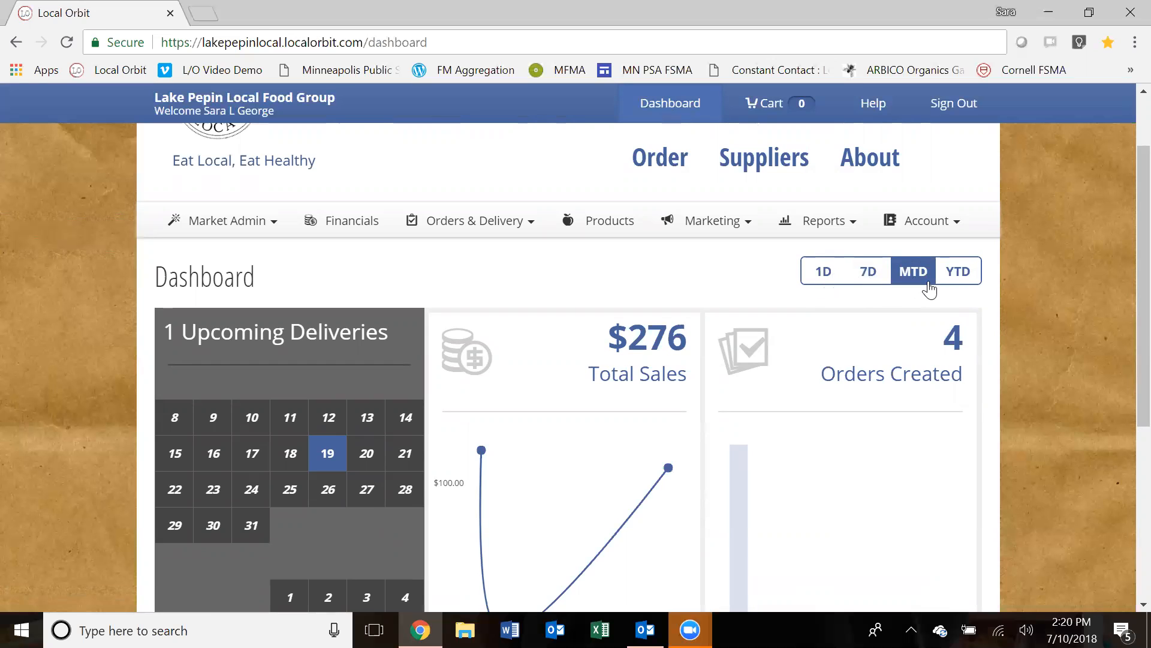
- Inspect the daily data points in the month-to-date Total Sales and Orders Created charts
scroll(774, 353, "down", 2)
scroll(773, 351, "down", 2)
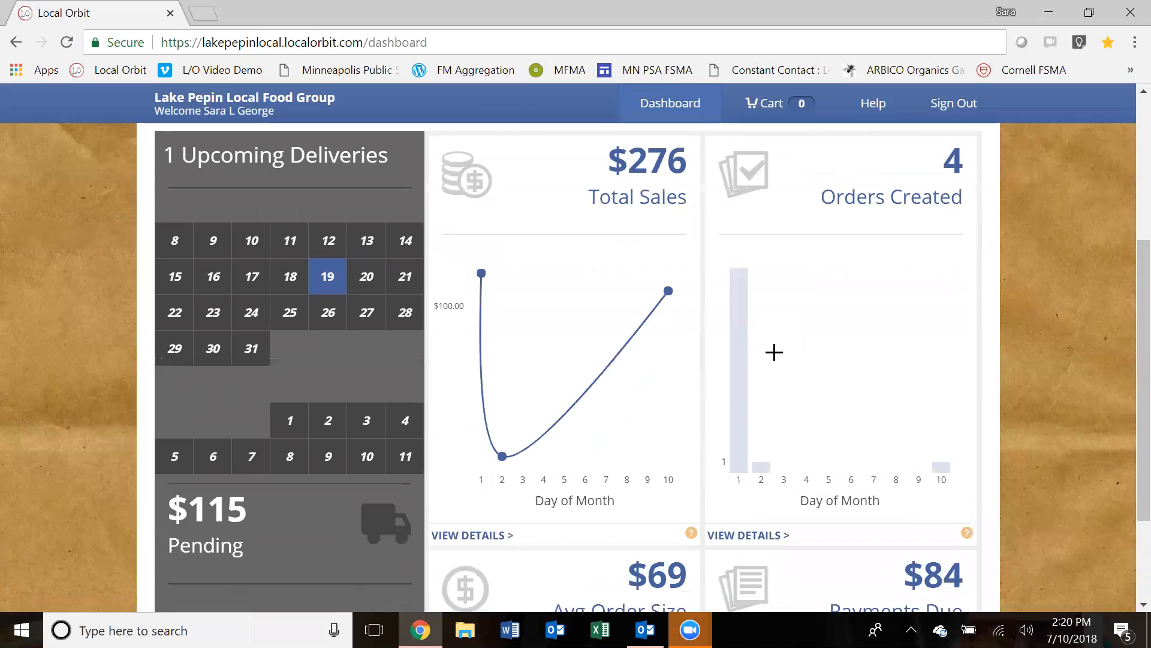
mouse_move(504, 453)
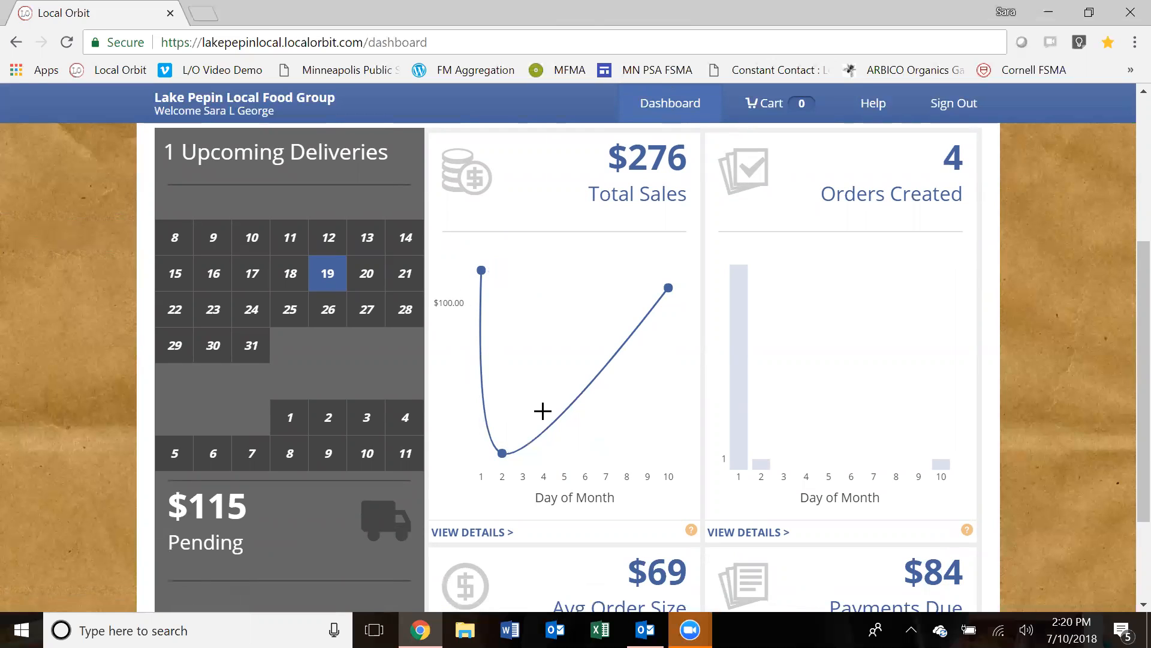
mouse_move(683, 268)
mouse_move(737, 468)
mouse_move(939, 465)
- Open the details behind the dashboard's Total Sales figure and glance over the orders listed
scroll(615, 457, "down", 2)
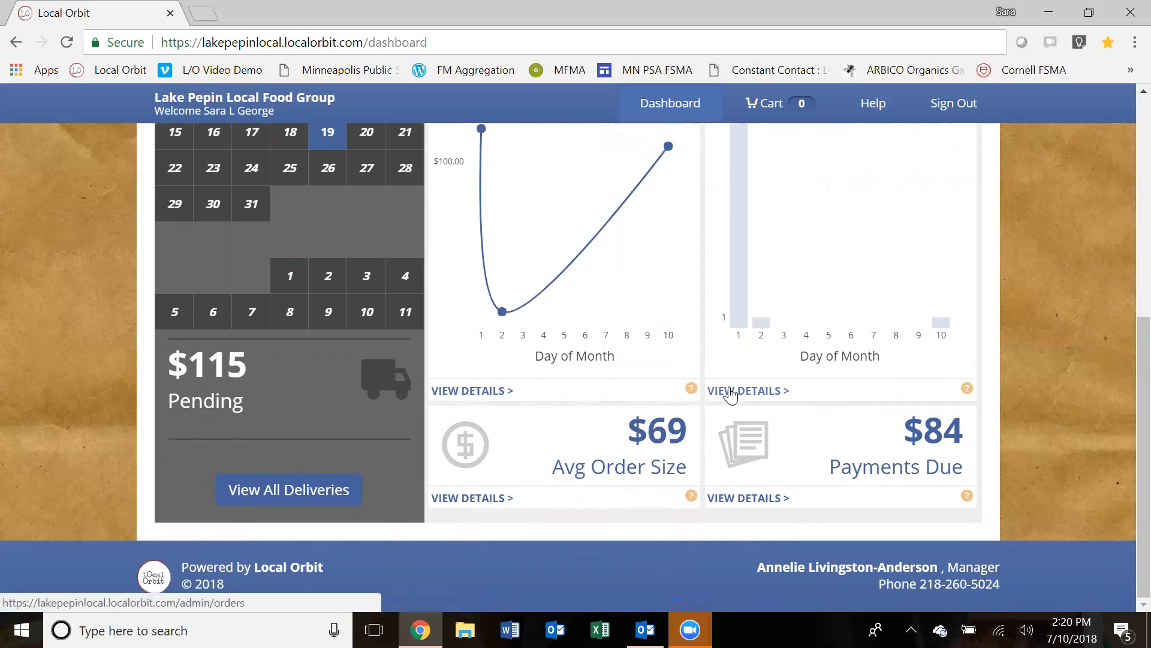
left_click(462, 396)
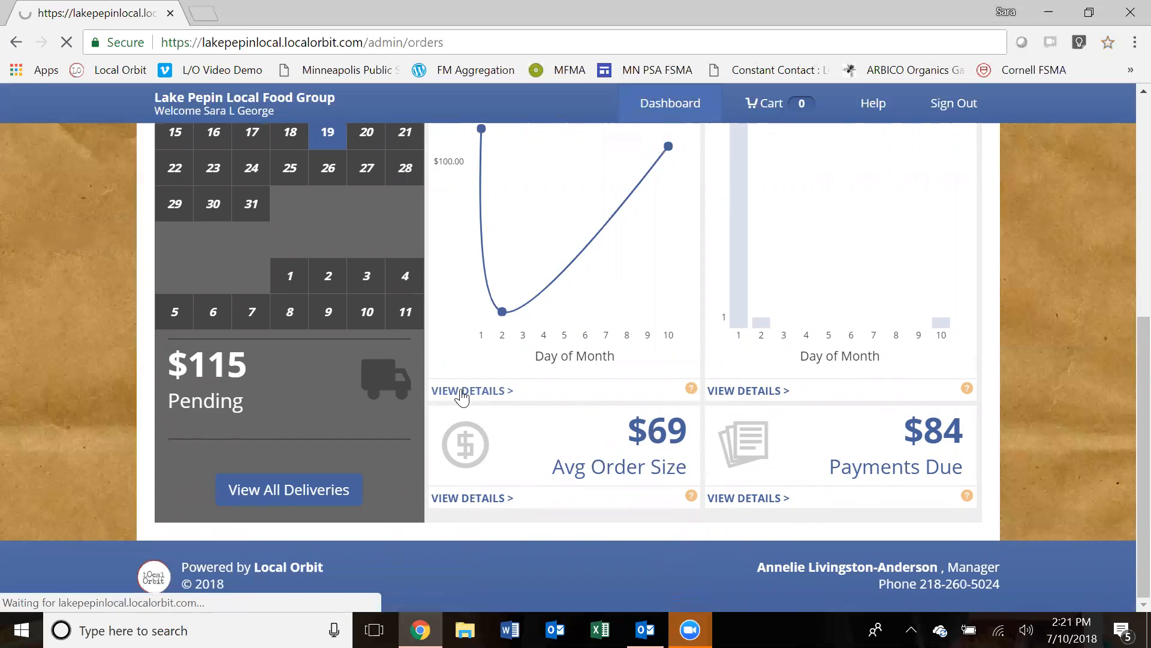
scroll(462, 396, "down", 3)
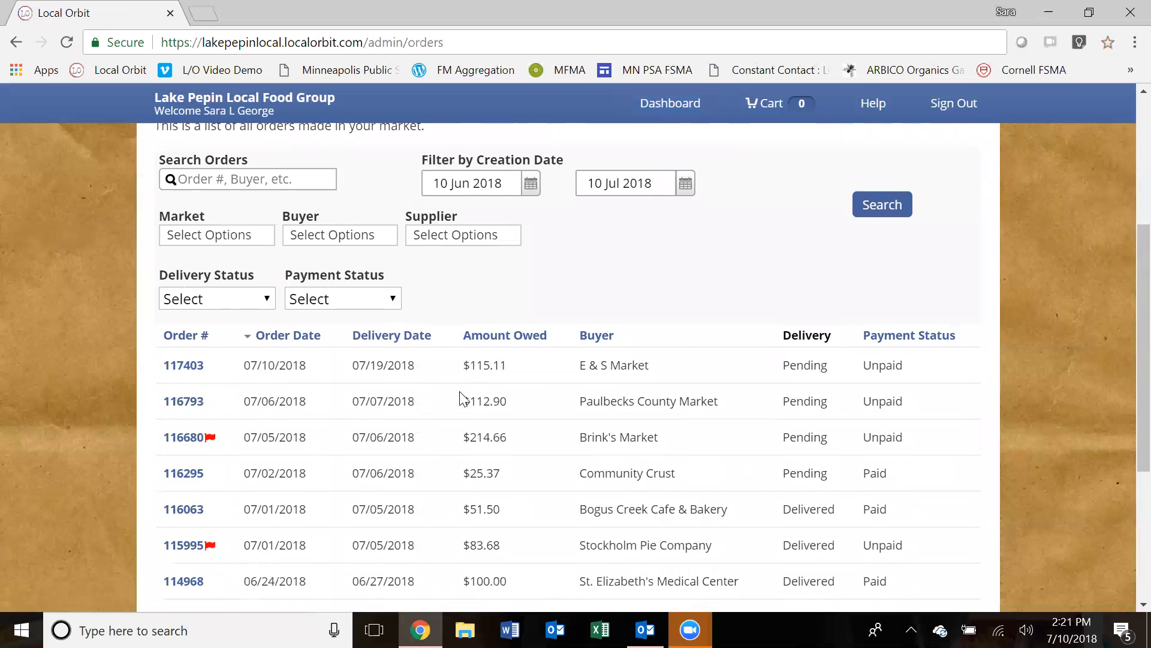
scroll(462, 396, "up", 5)
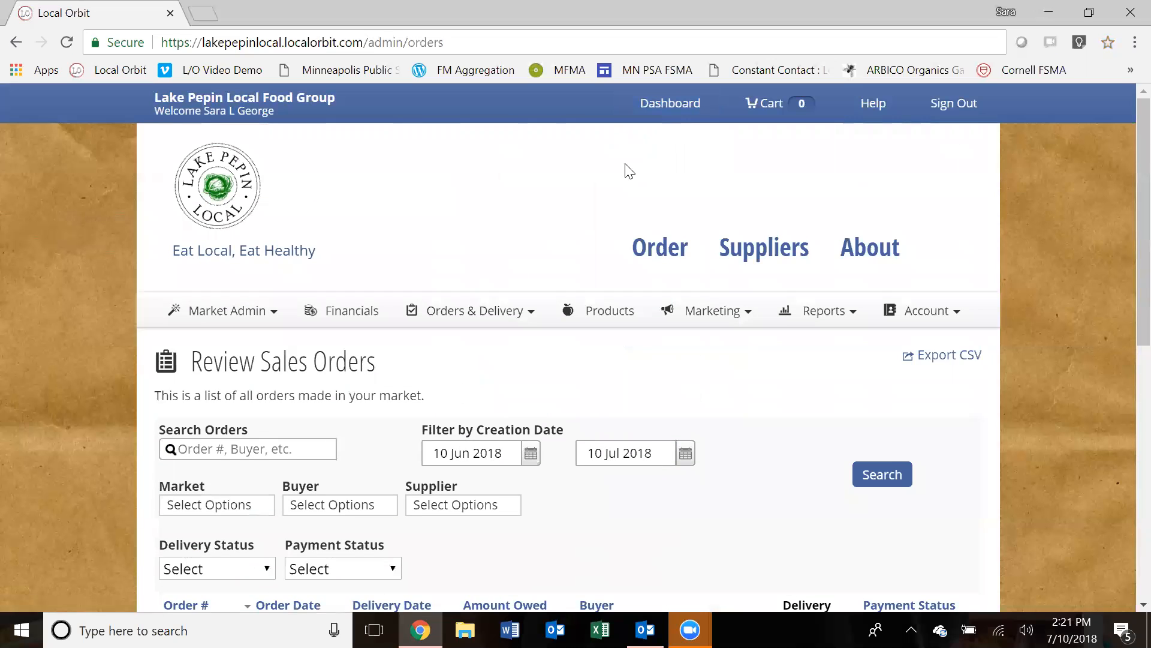
- Return to the dashboard, then reopen the sales orders review page at its filters and order table
left_click(665, 99)
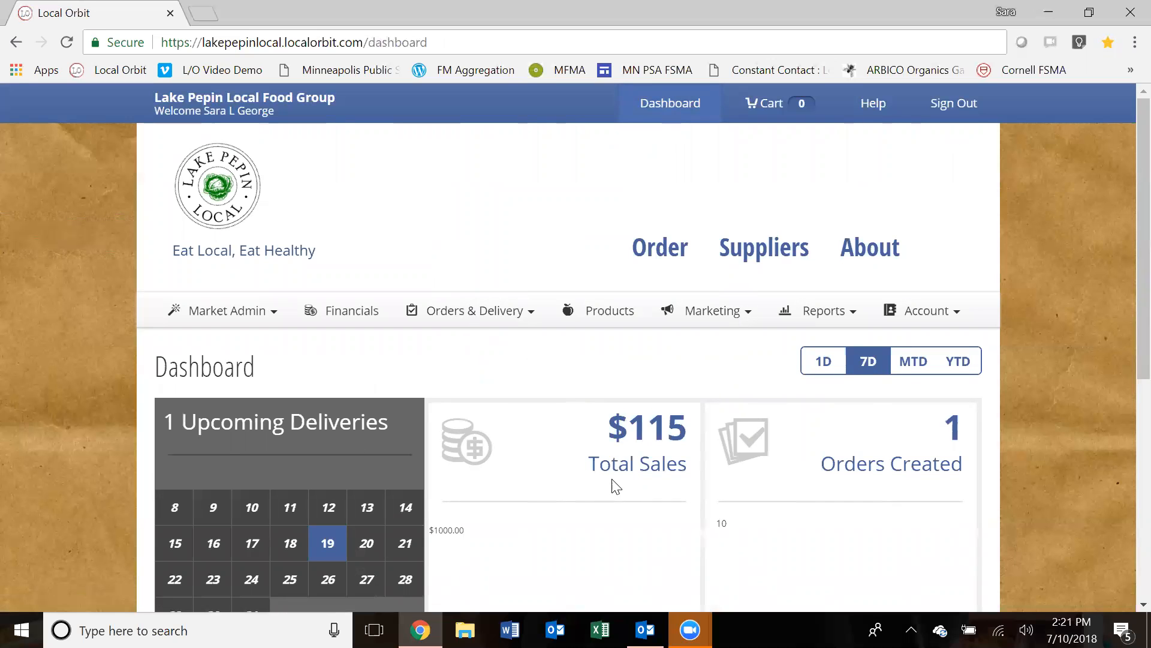
scroll(606, 479, "down", 3)
scroll(606, 478, "up", 3)
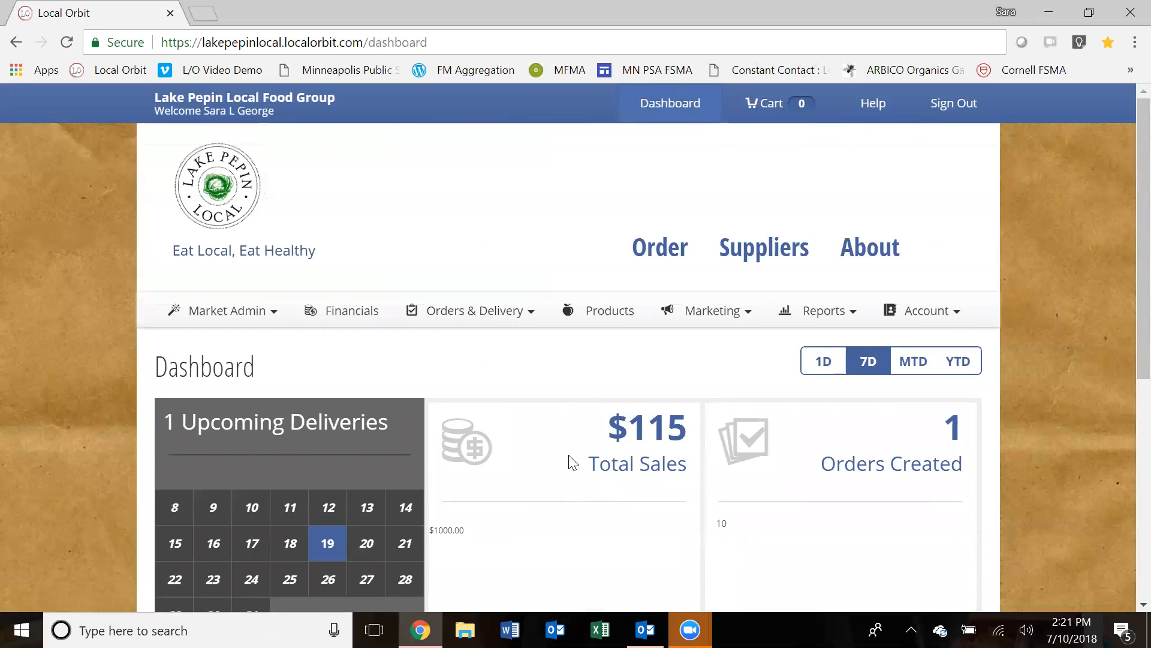
left_click(454, 321)
left_click(458, 347)
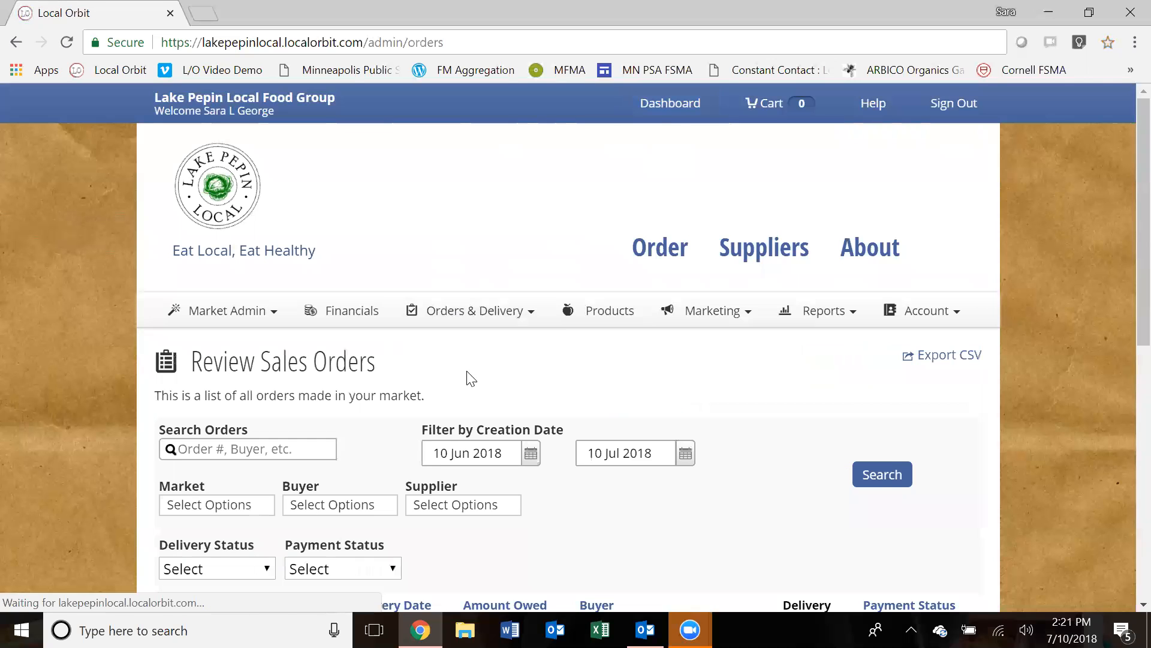
scroll(465, 376, "down", 1)
scroll(300, 438, "down", 1)
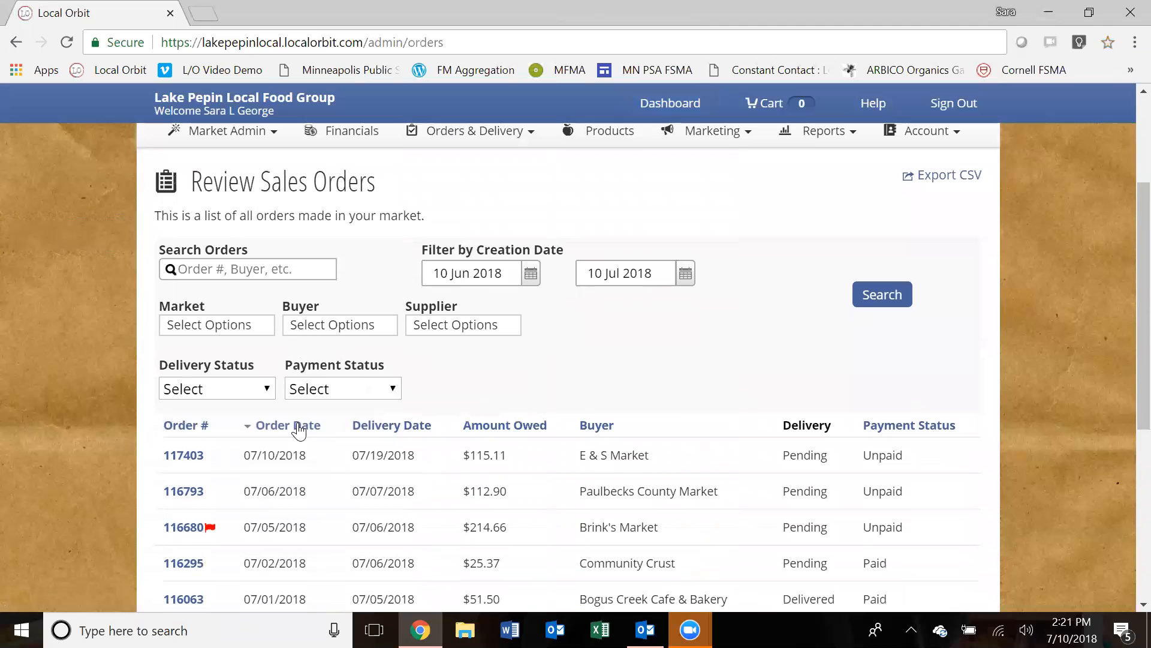
- Check the choices in the Payment Status and Delivery Status filters, and look over the orders in the table
left_click(391, 391)
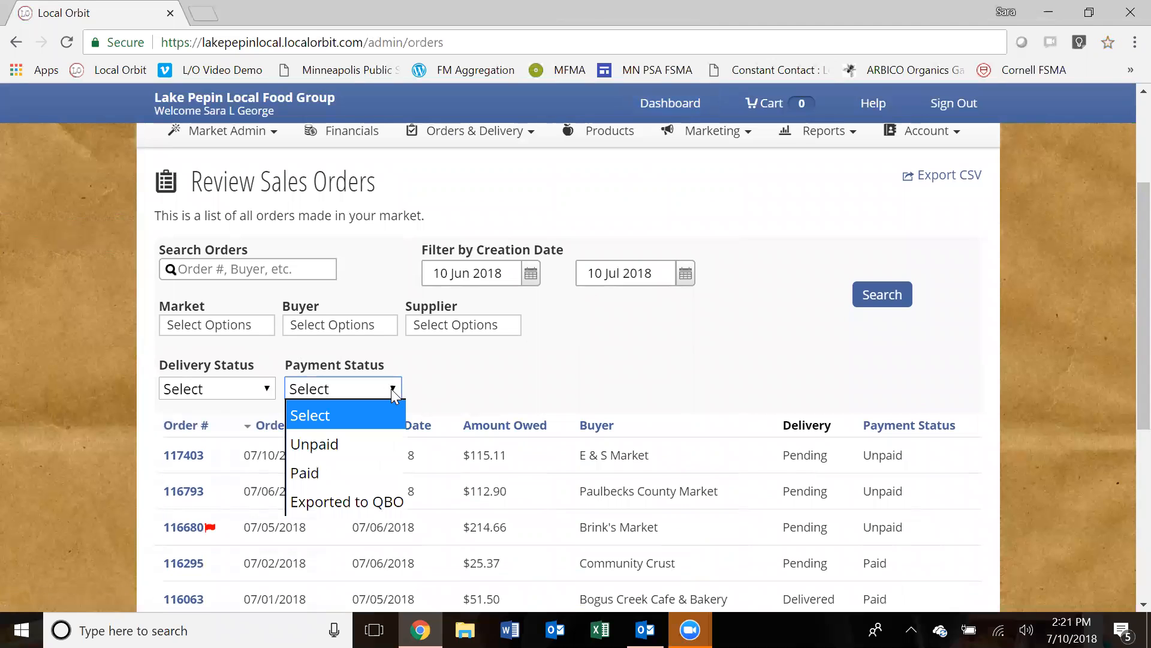
left_click(383, 392)
left_click(230, 391)
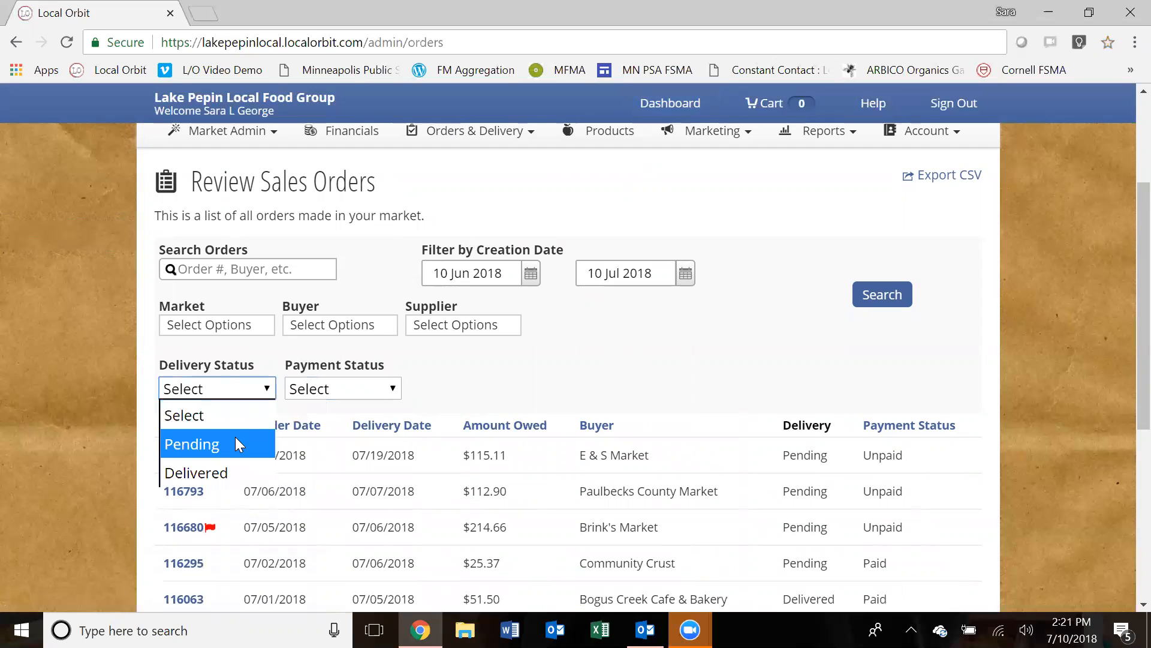
left_click(244, 386)
scroll(249, 392, "down", 1)
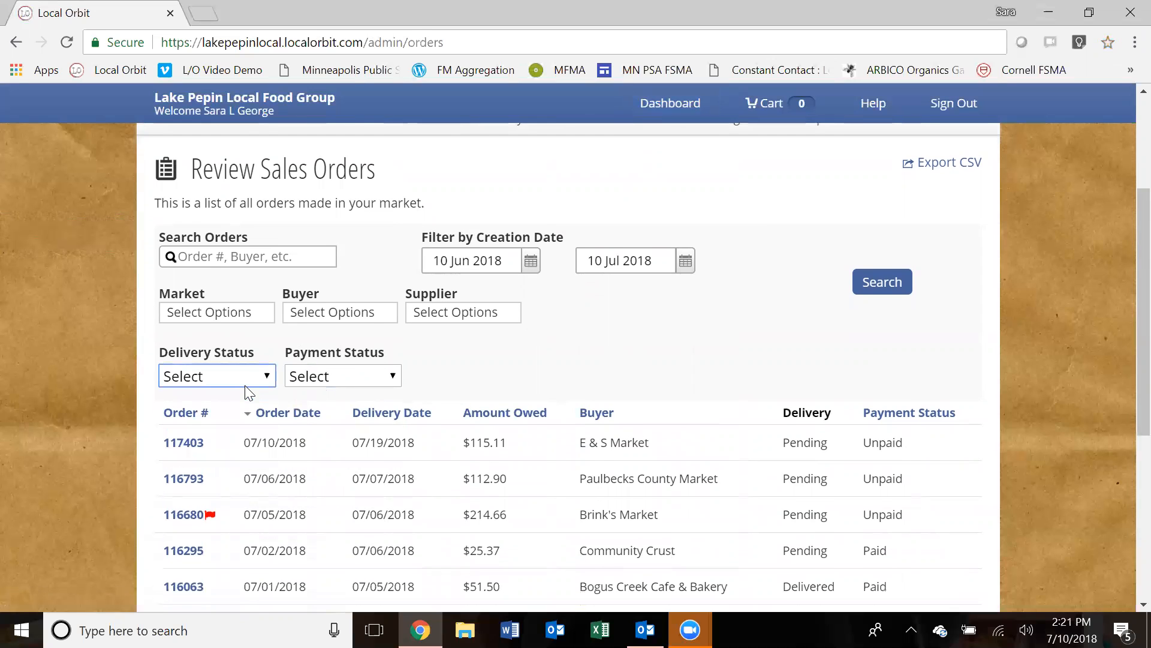
scroll(270, 389, "down", 3)
scroll(353, 296, "up", 1)
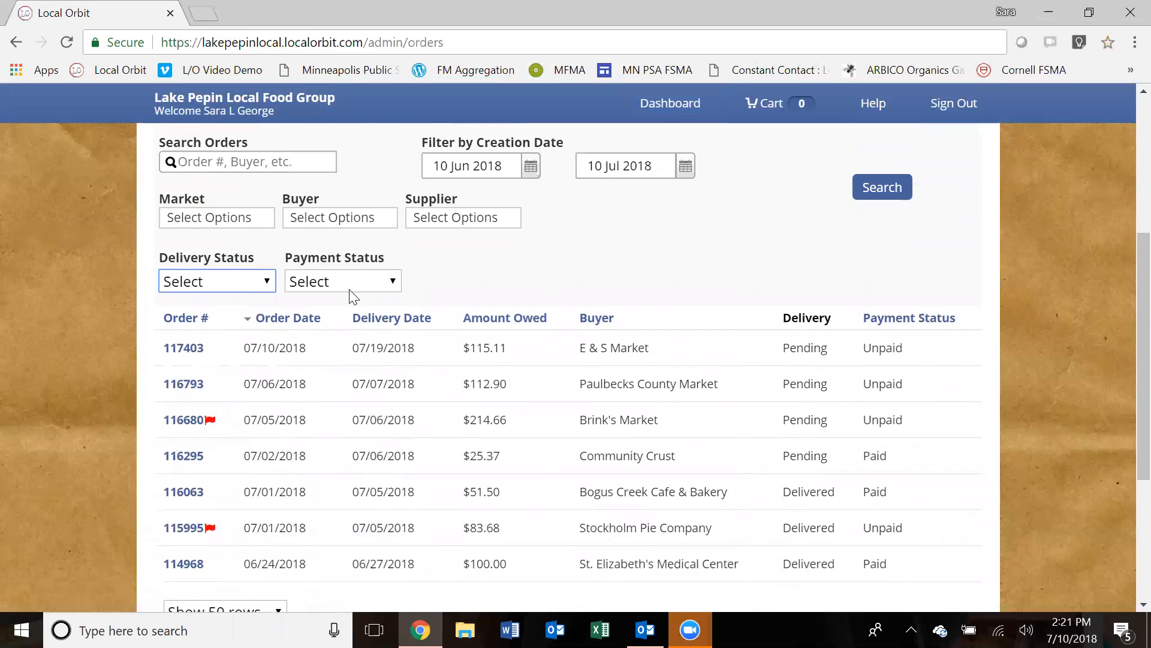
- View the lists of businesses offered by the Buyer and Supplier filters without selecting any
scroll(352, 295, "up", 1)
left_click(358, 238)
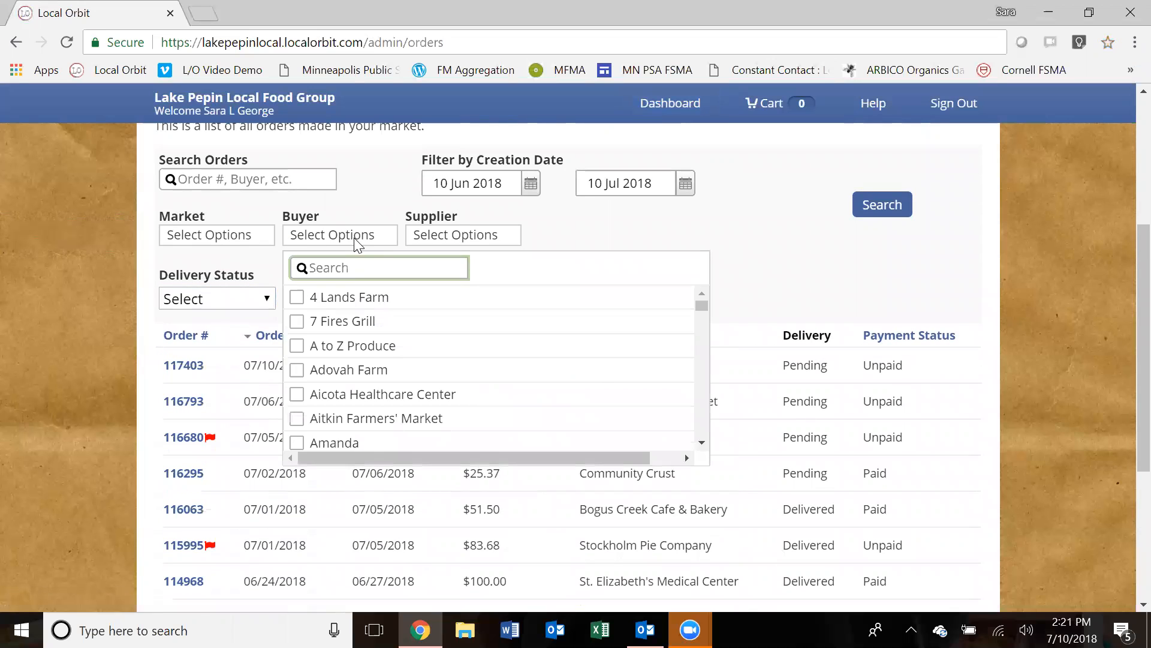
left_click(354, 238)
left_click(468, 240)
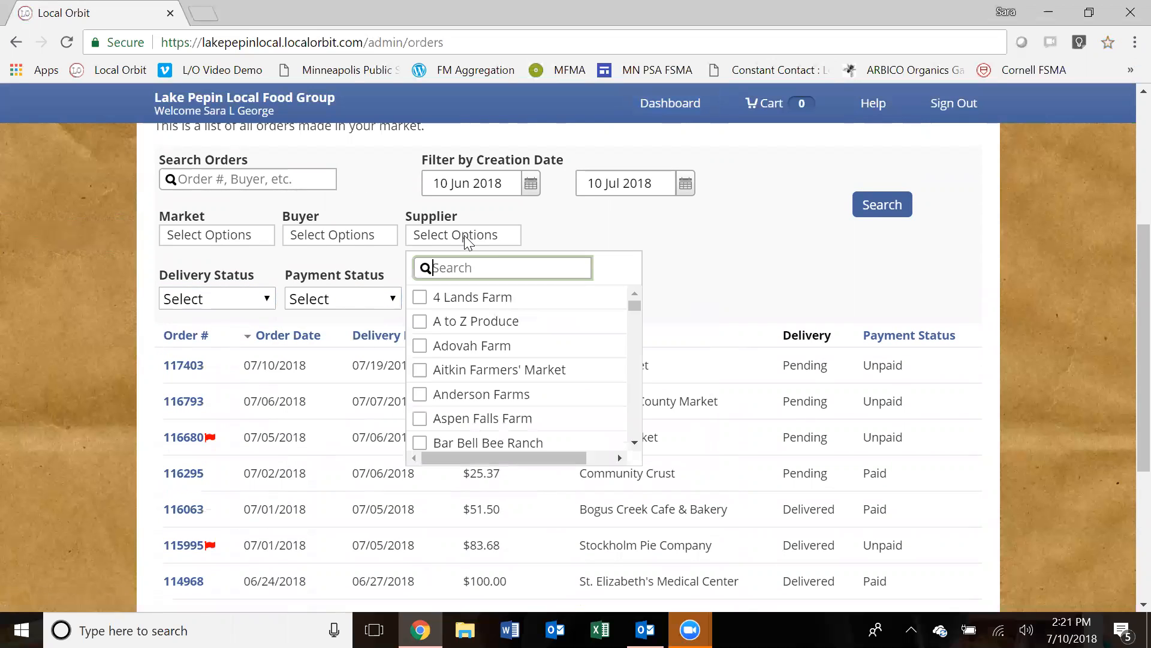
left_click(467, 238)
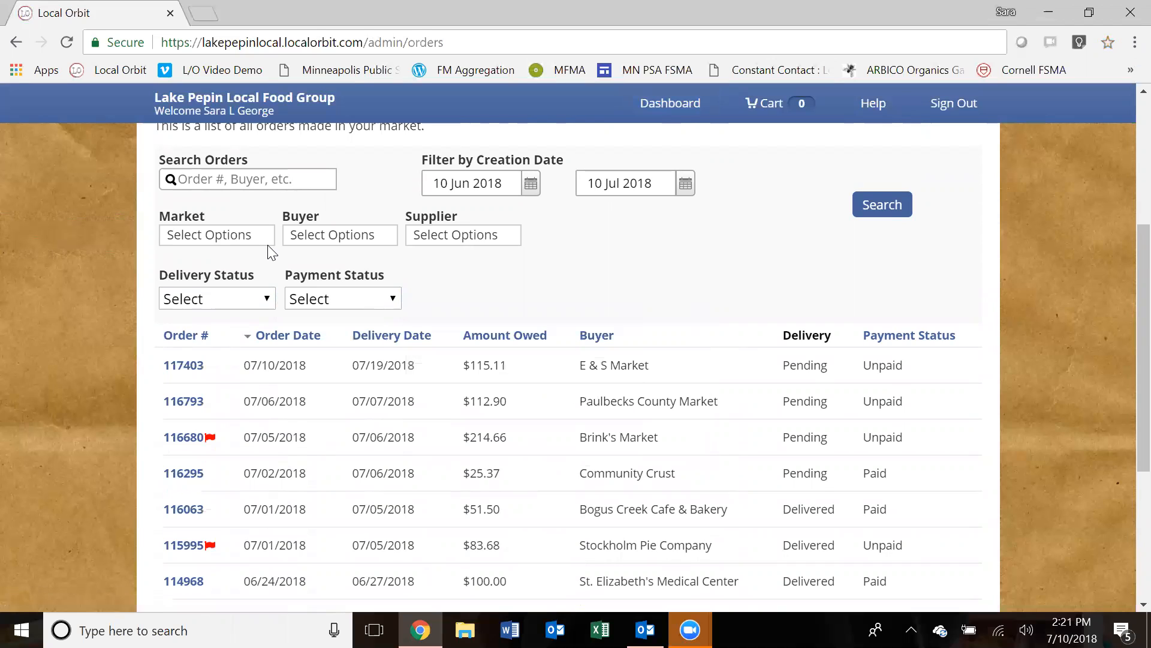
- Browse the farmers' markets offered by the Market filter and close the list without selecting one
left_click(232, 239)
scroll(247, 387, "down", 2)
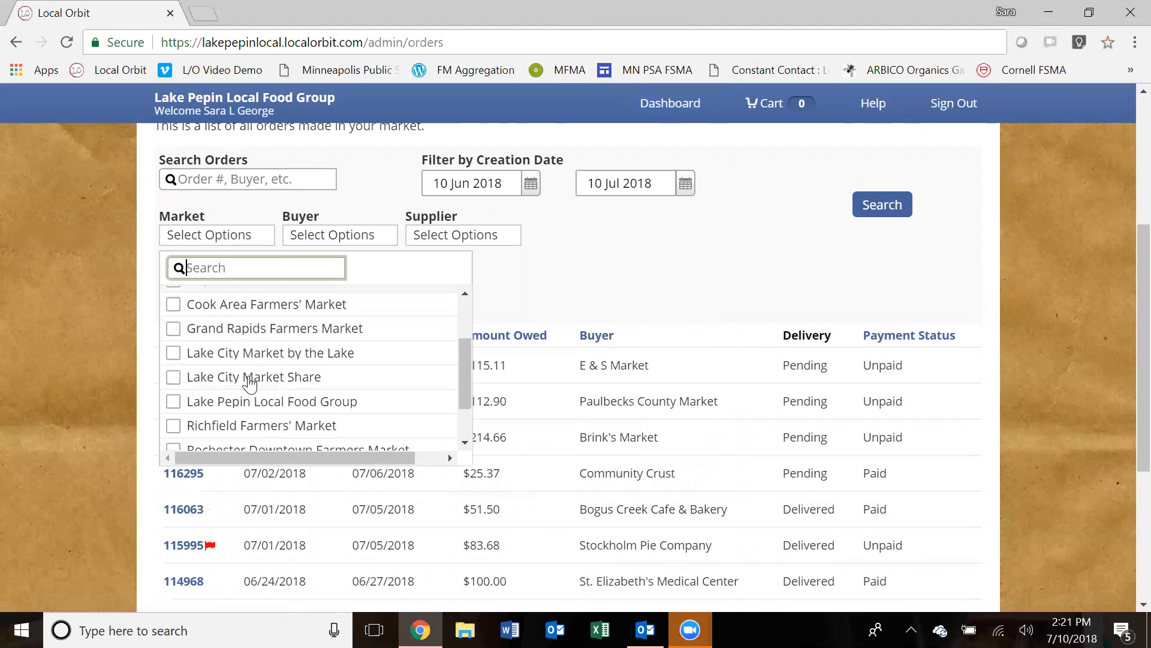
scroll(249, 379, "down", 1)
scroll(251, 384, "up", 3)
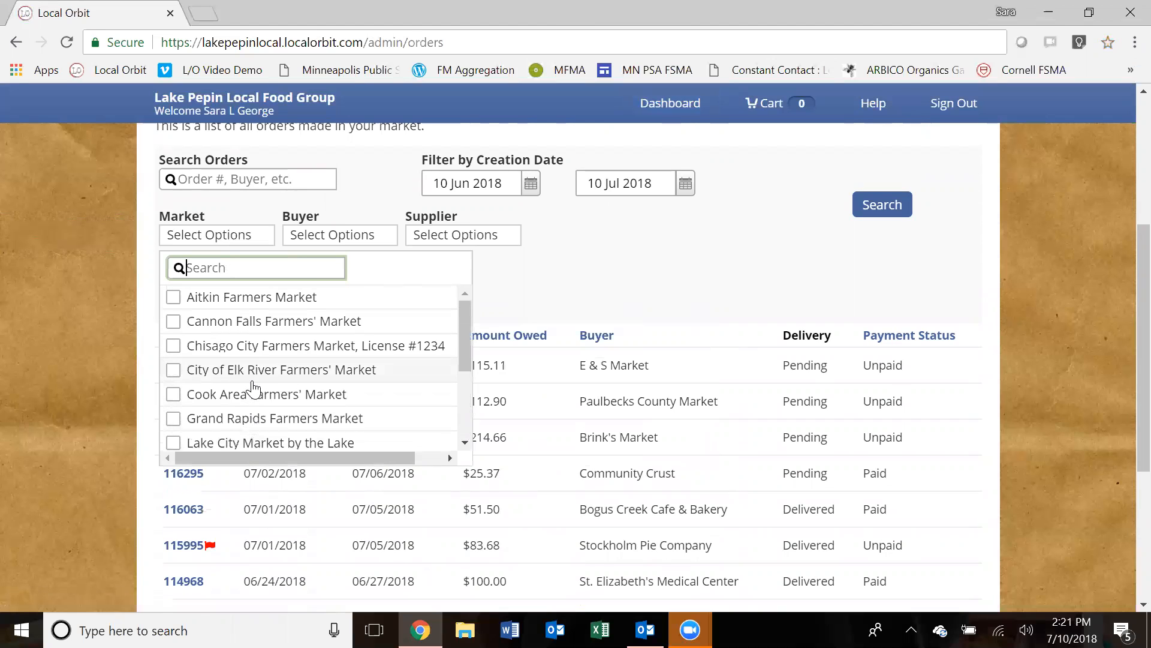
left_click(242, 236)
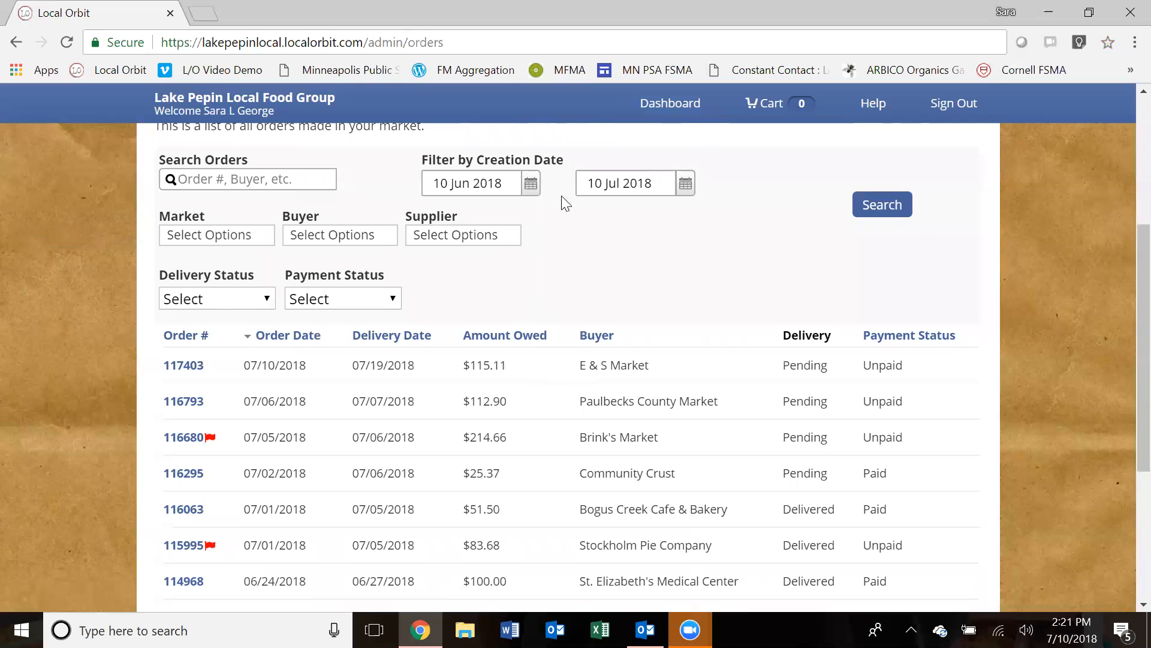
- View the start-date calendar of the creation date filter, close it, and go to the order search field
left_click(535, 188)
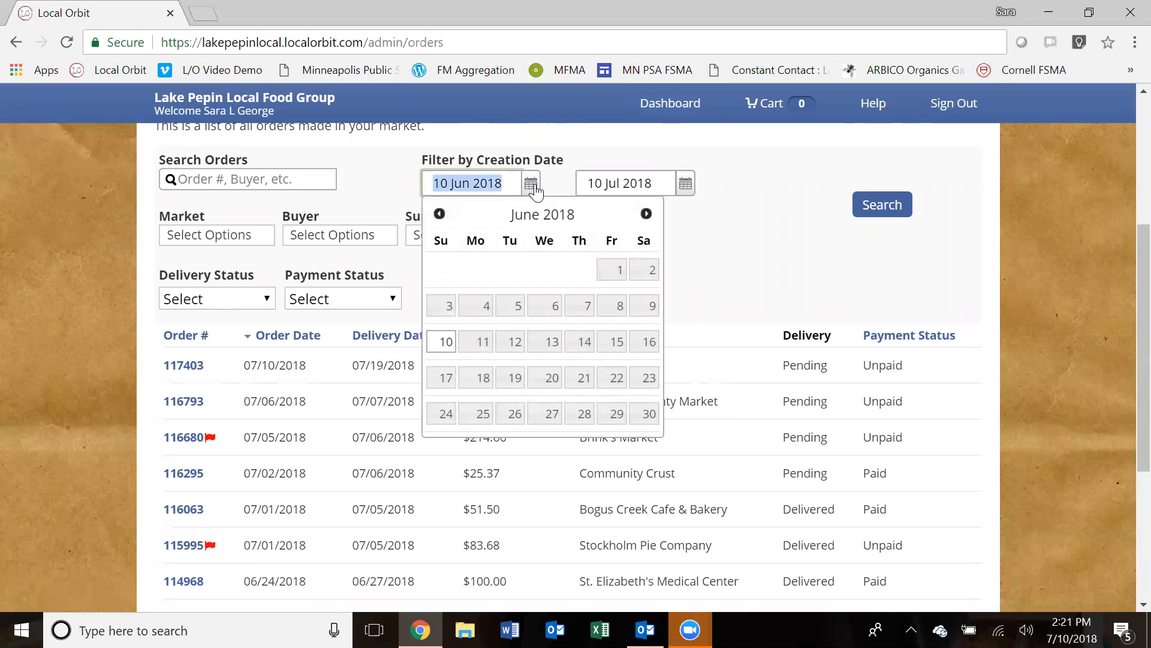
left_click(535, 188)
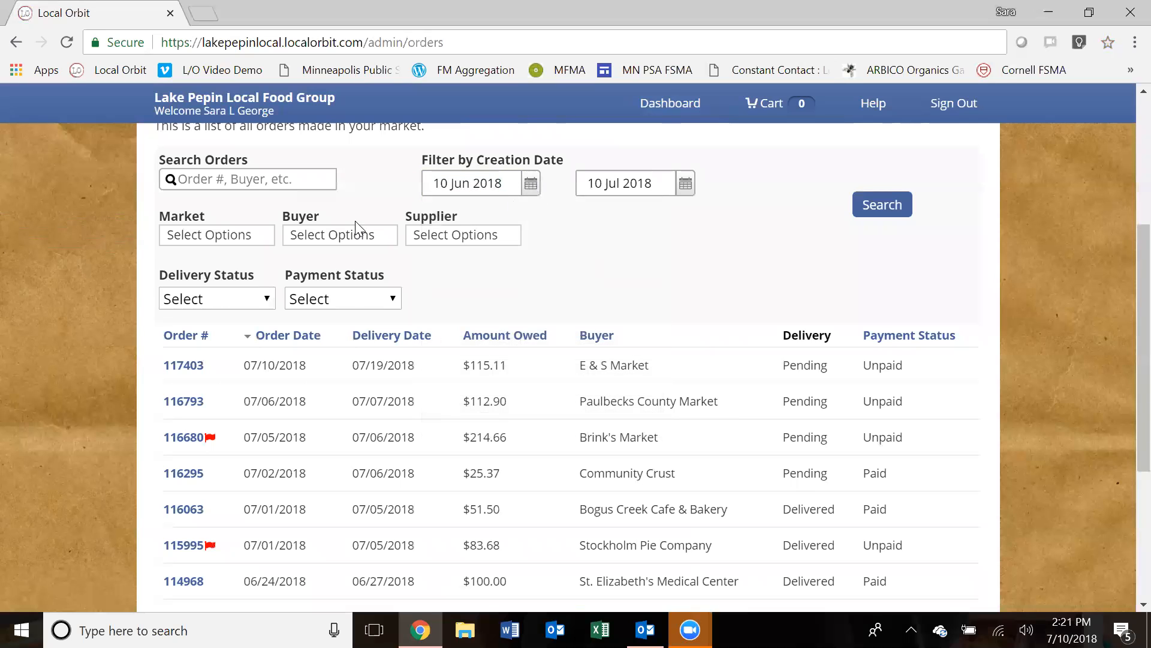
left_click(293, 183)
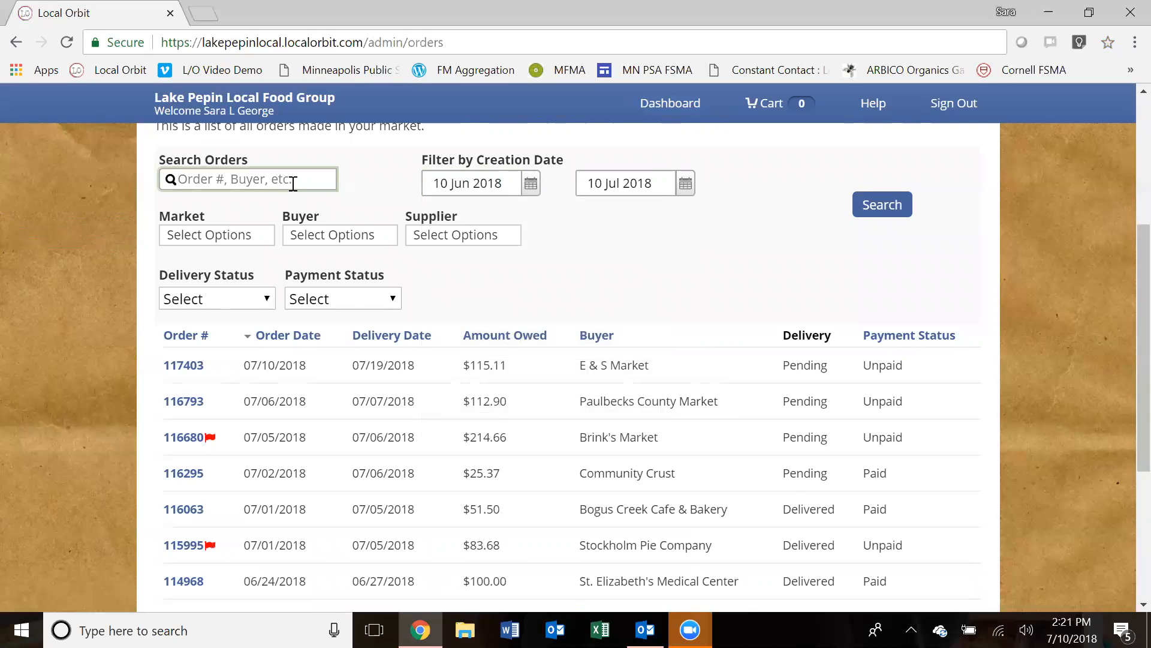
scroll(393, 275, "up", 3)
- Open the E & S Market order dated 07/10/2018 to show its order information
scroll(393, 291, "down", 6)
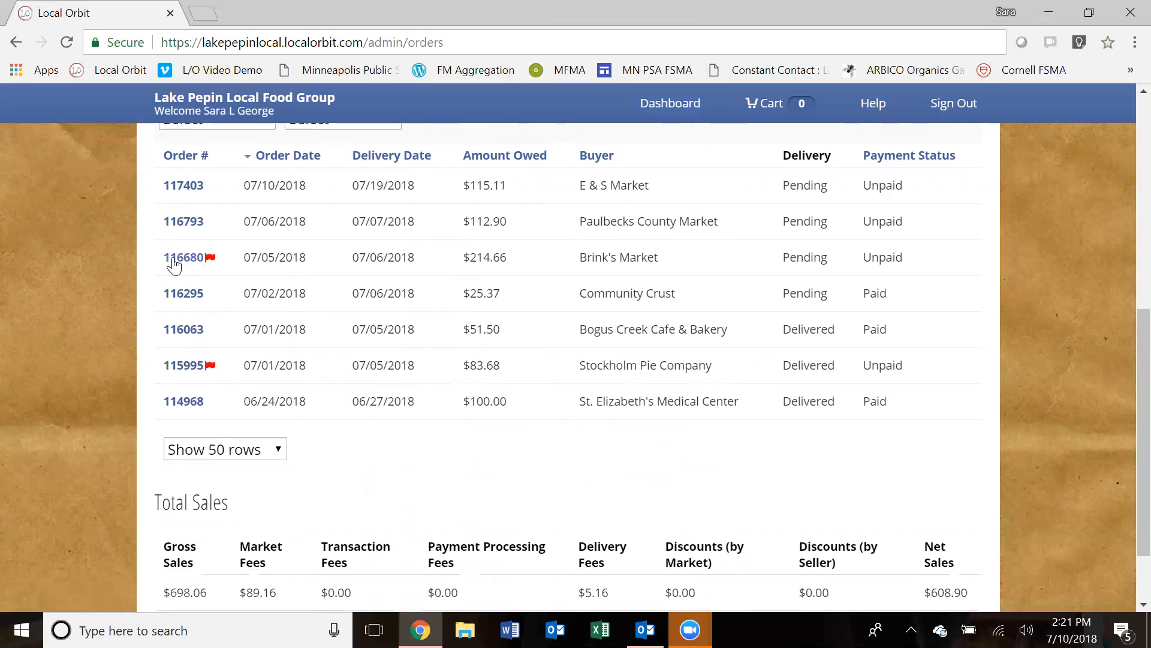
left_click(181, 189)
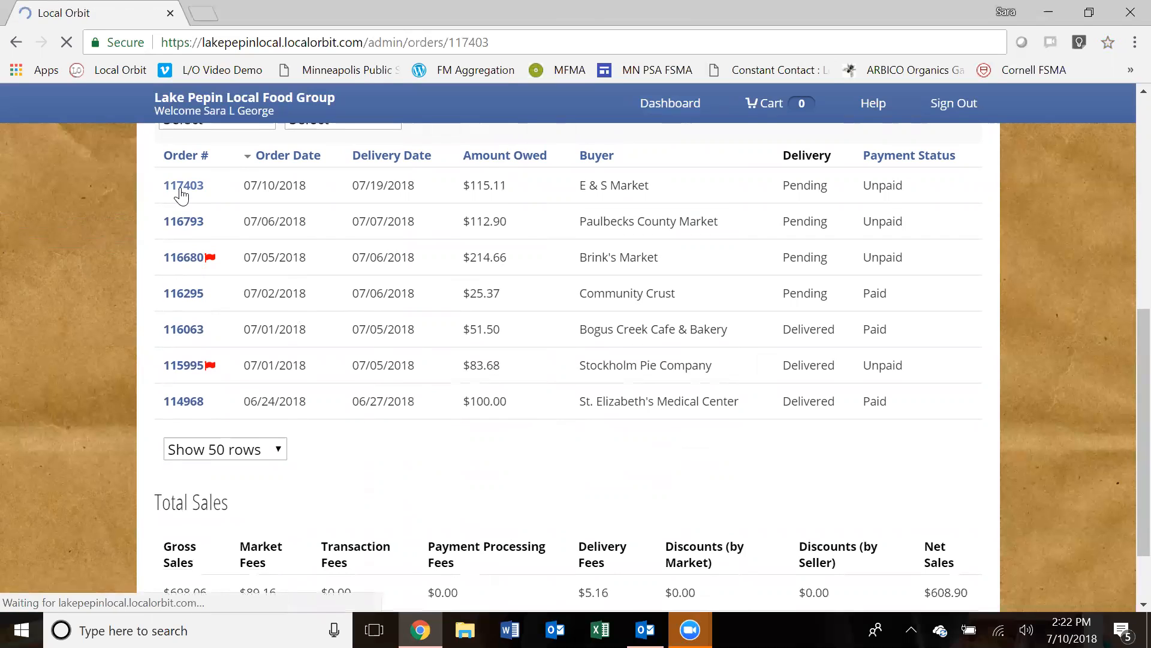
scroll(478, 447, "down", 3)
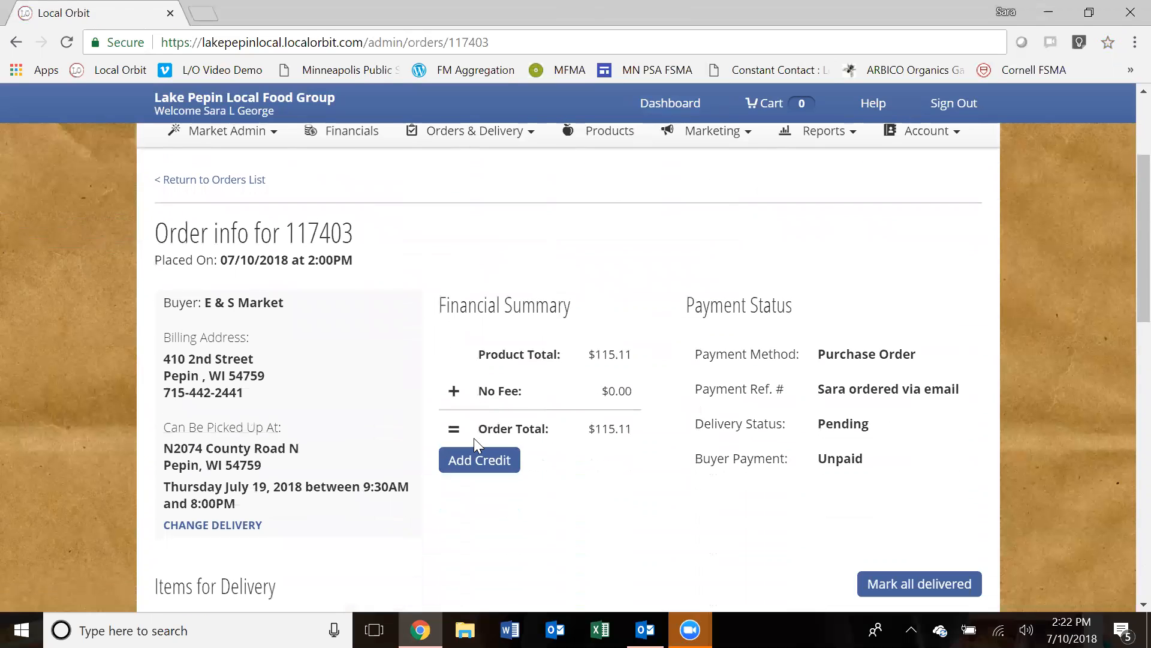
- Select the Thursday July 12, 2018 pick up between 9:30AM and 8:00PM as the order's delivery option without applying it
left_click(227, 532)
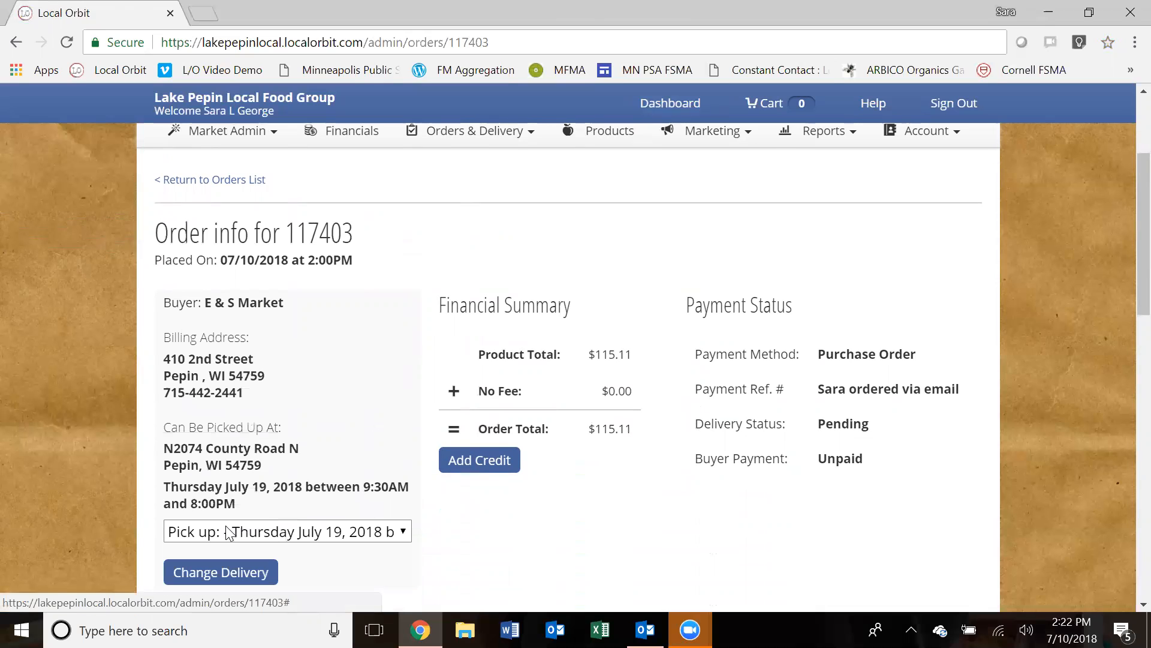
left_click(403, 532)
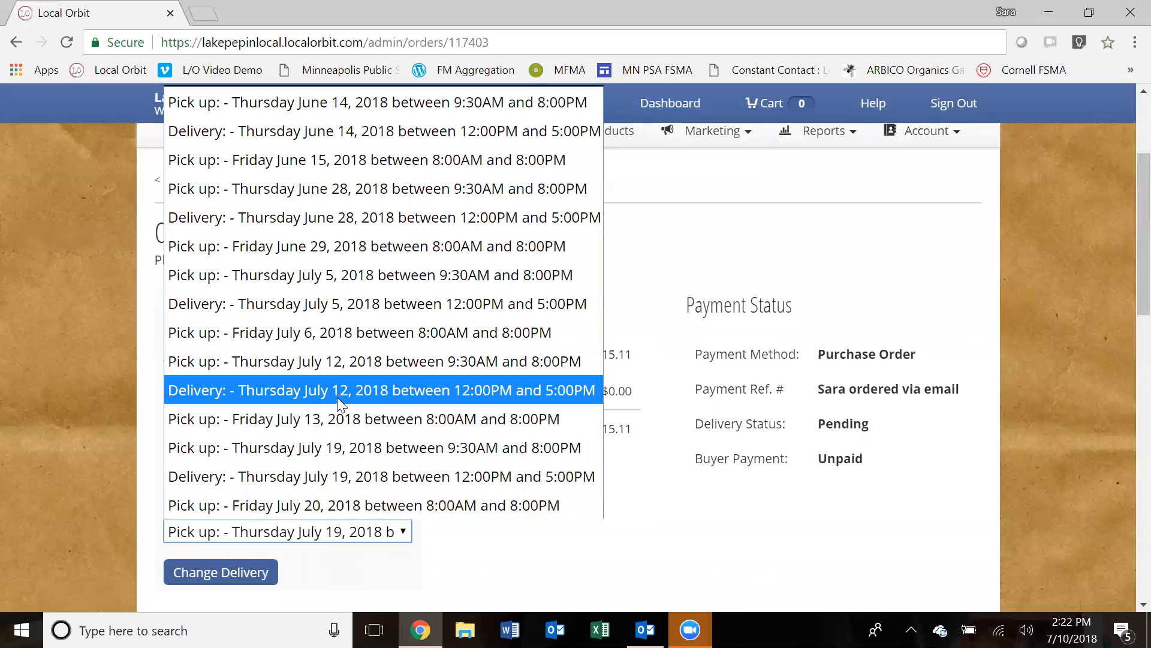
left_click(333, 363)
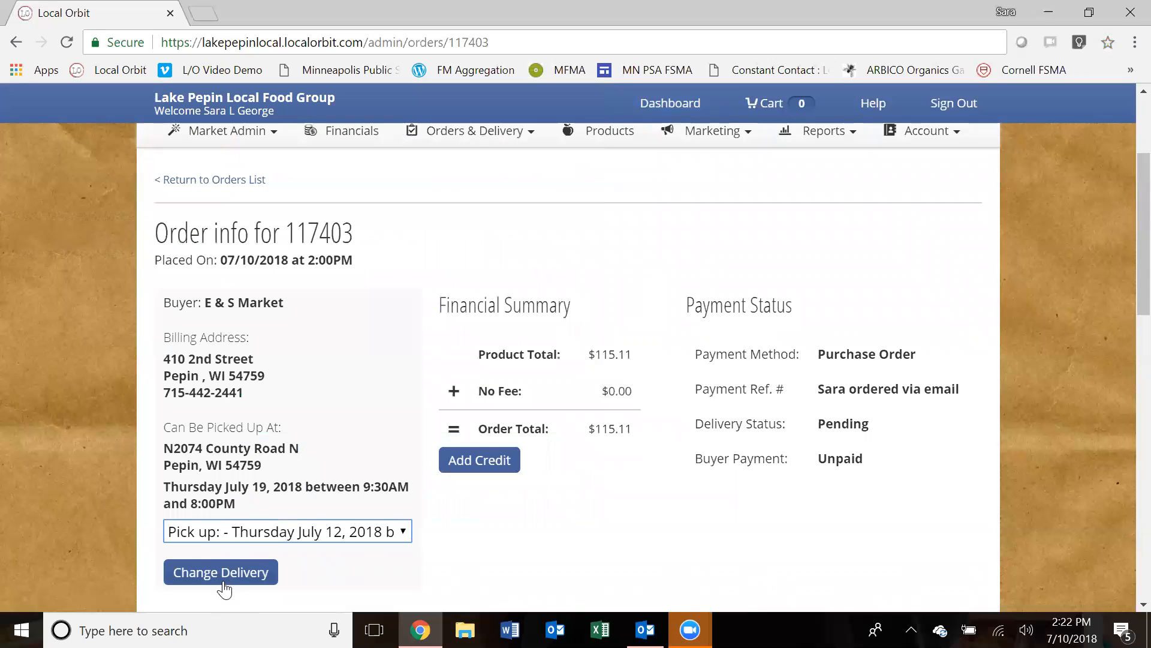
- Enter an order note asking, per the contact's email, to please add 3 buckets of blueberries for delivery this week
scroll(340, 543, "down", 2)
scroll(340, 545, "down", 1)
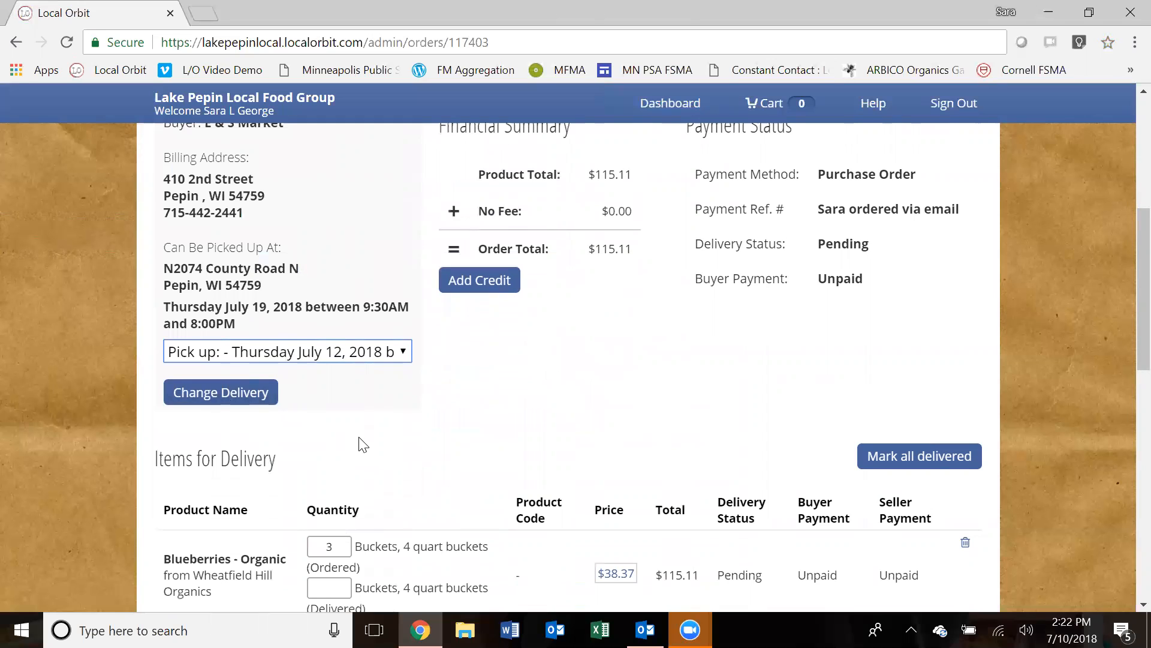
scroll(360, 444, "down", 6)
scroll(360, 444, "up", 4)
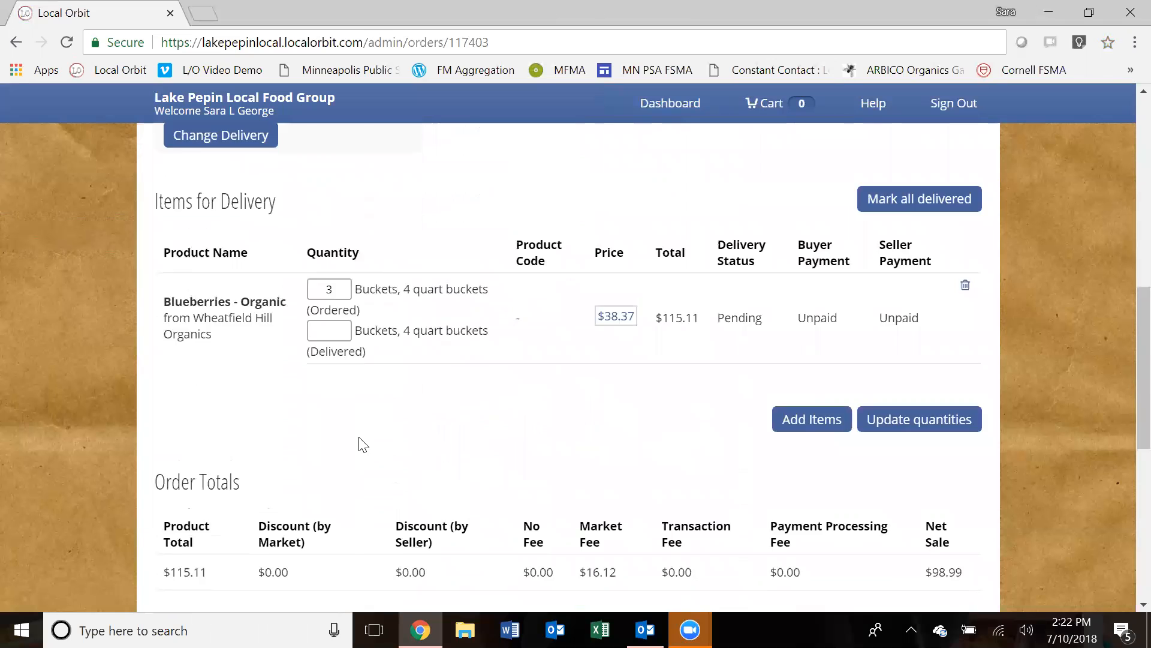
scroll(329, 399, "down", 10)
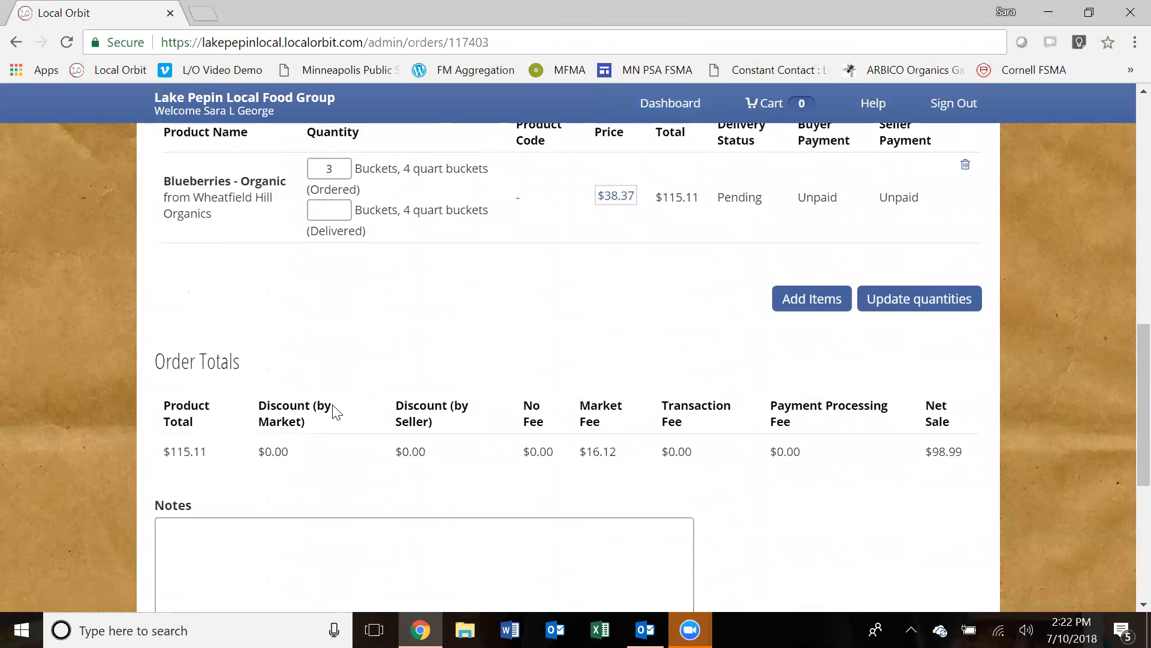
left_click(302, 272)
type("Per Sara")
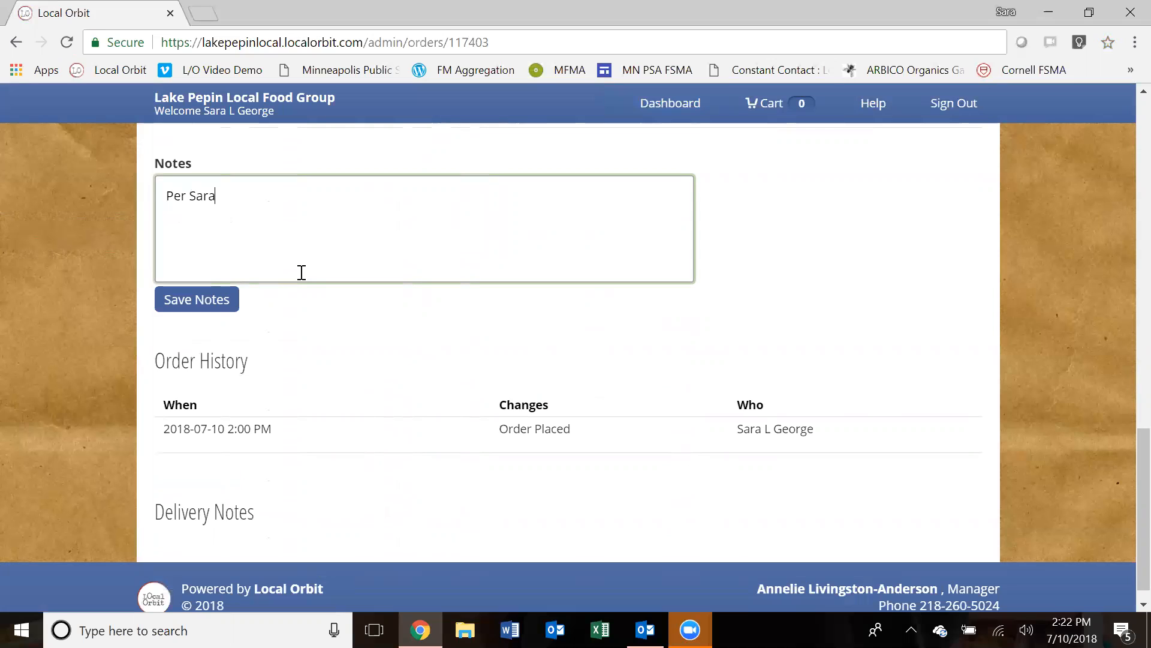
type("emai")
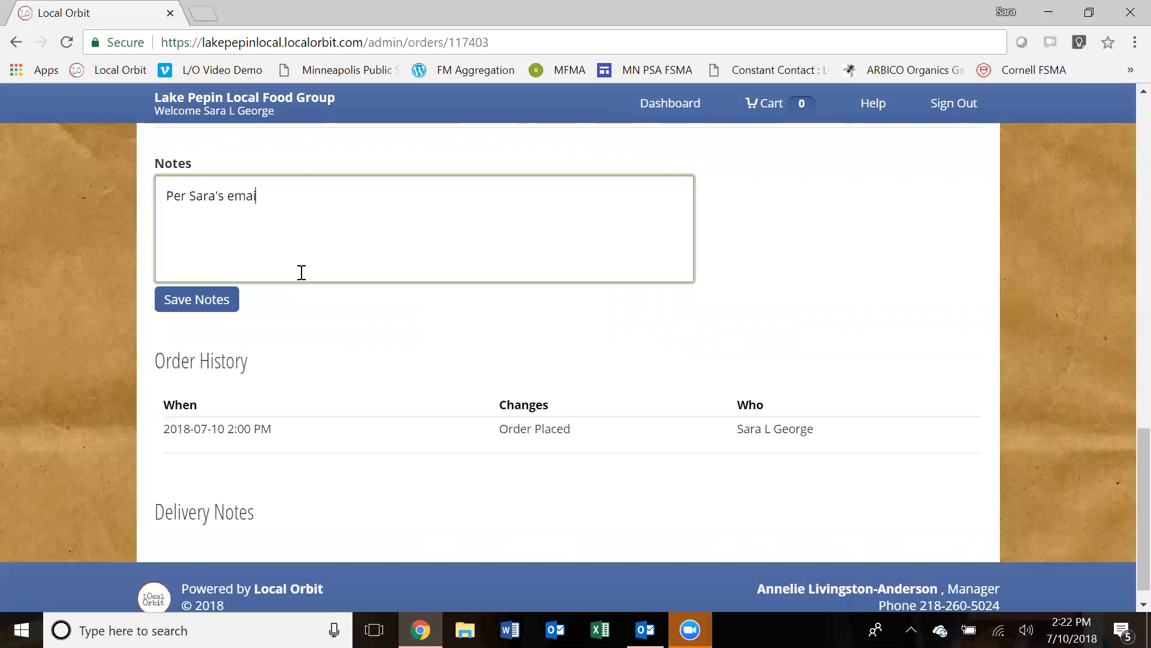
type("l  please add 3 buckets of blueberries")
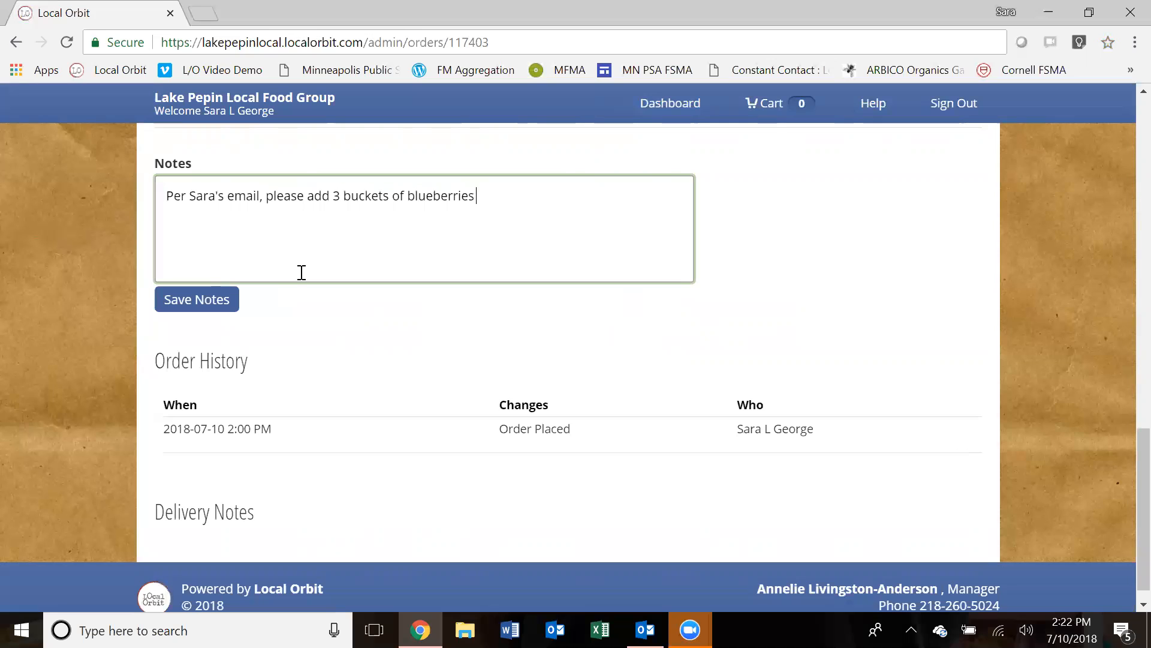
type(" for delivery this week.")
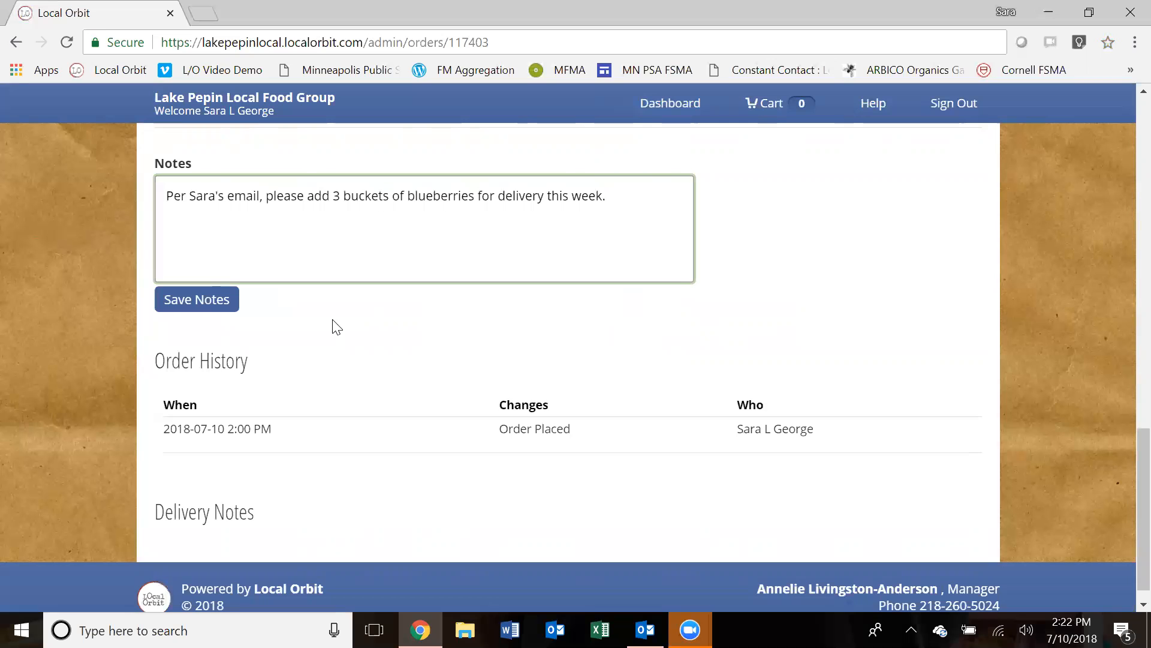
- Recheck the order's delivery and item details, and save the order notes
scroll(333, 329, "up", 6)
scroll(336, 355, "up", 4)
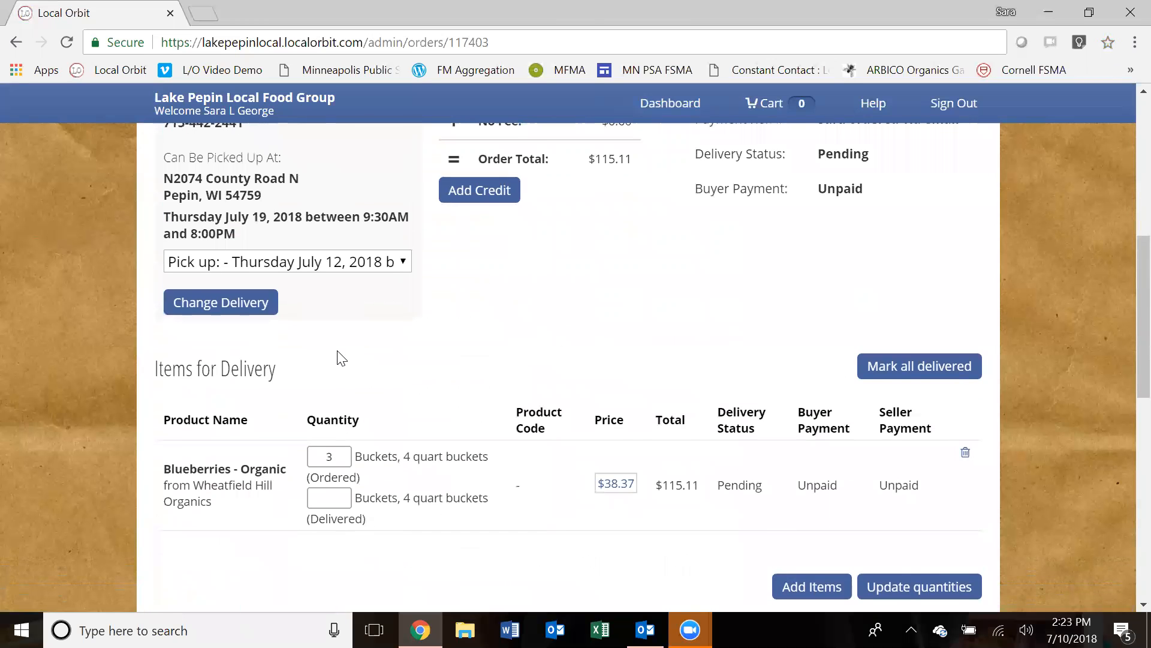
scroll(527, 504, "down", 11)
left_click(225, 284)
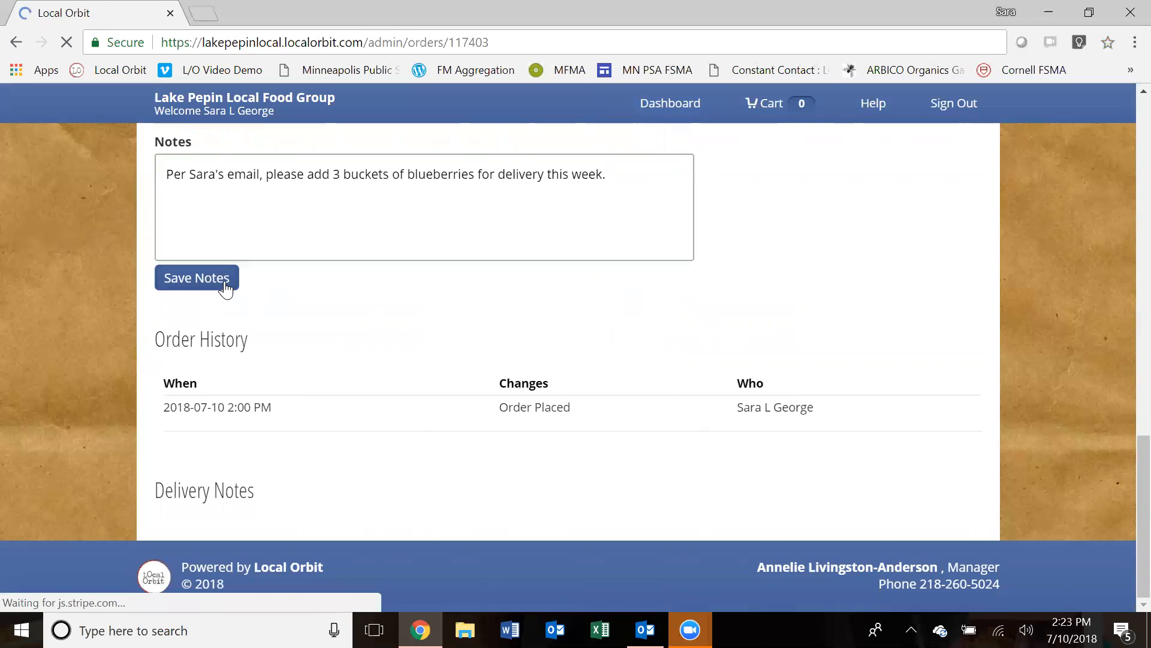
- Change the order's delivery to the Thursday July 12, 2018 pick up between 9:30AM and 8:00PM and apply it
scroll(326, 414, "down", 6)
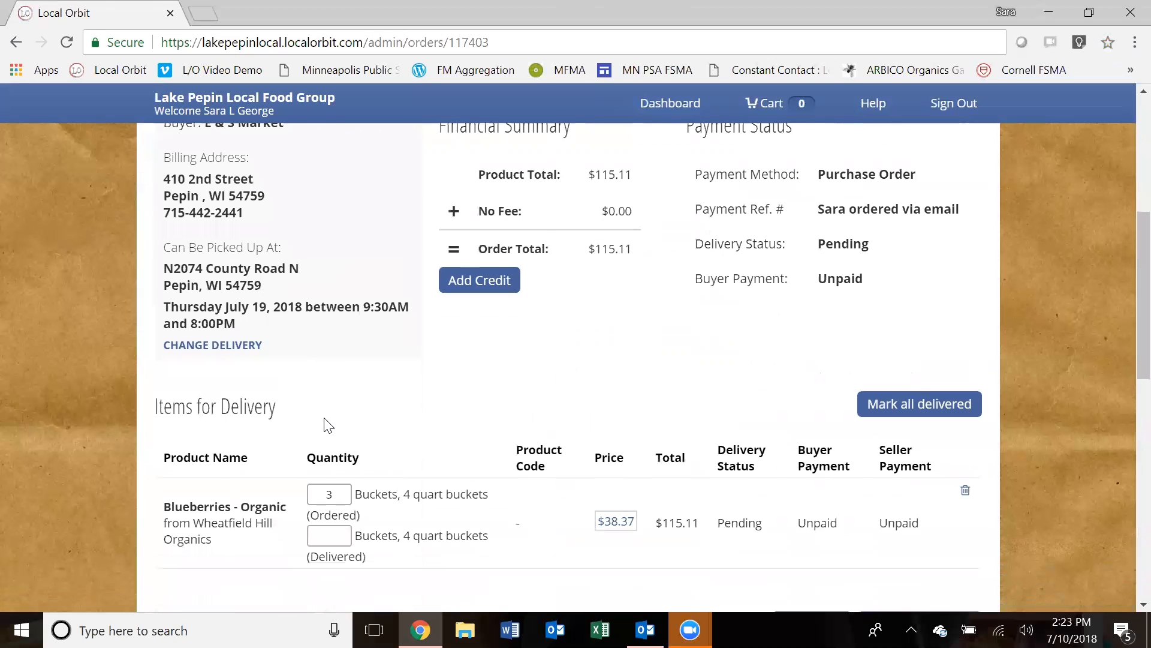
left_click(227, 354)
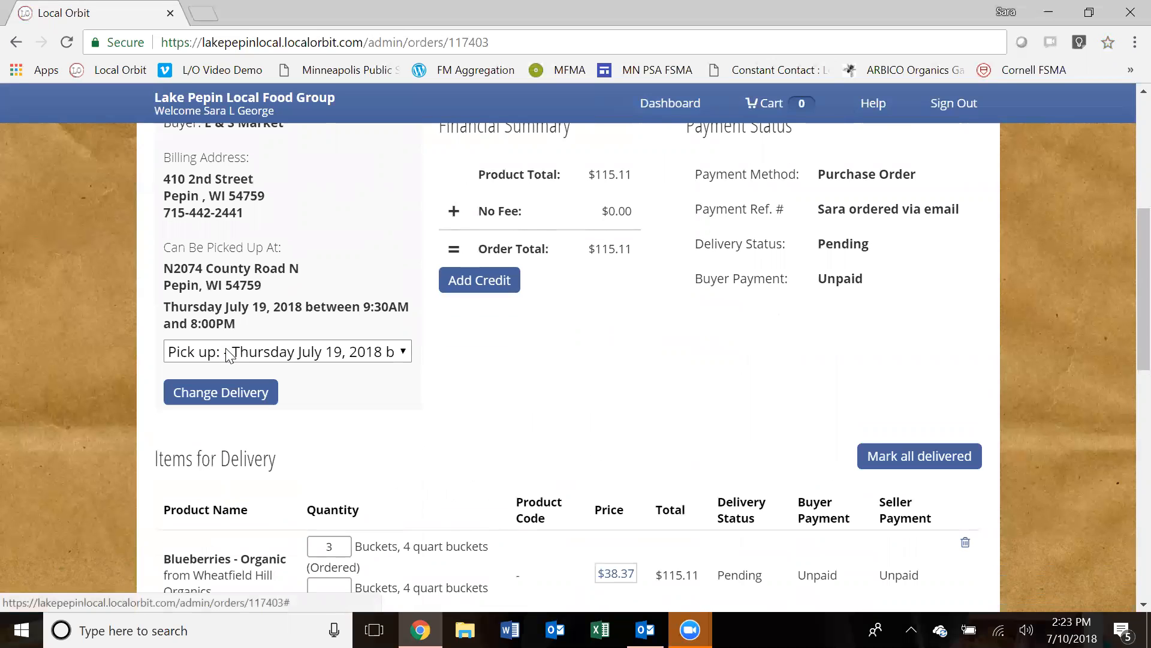
left_click(292, 351)
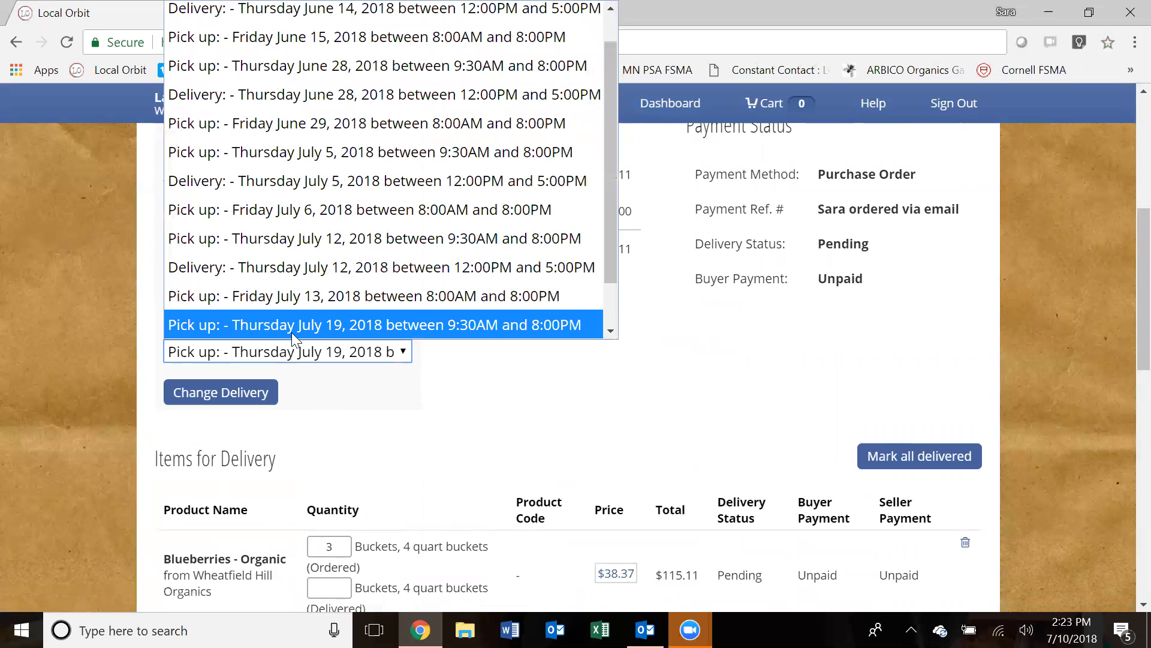
left_click(315, 239)
left_click(252, 393)
- Look over the order's pickup details, items for delivery, order totals and notes
scroll(327, 455, "down", 3)
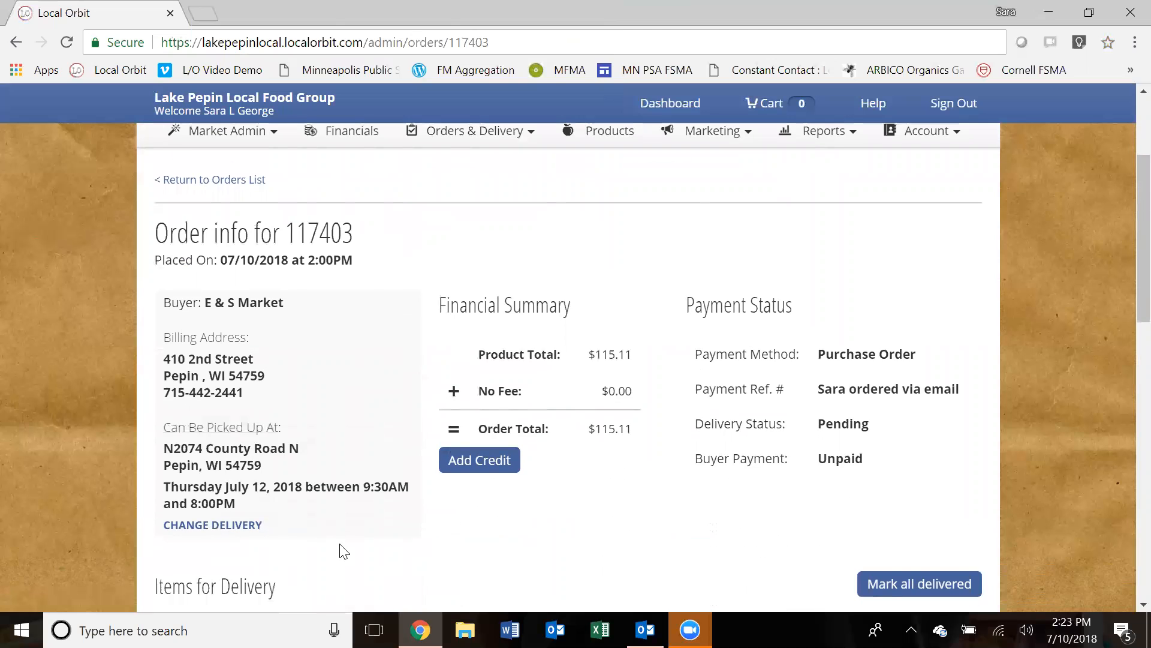
scroll(339, 545, "up", 3)
scroll(339, 546, "down", 7)
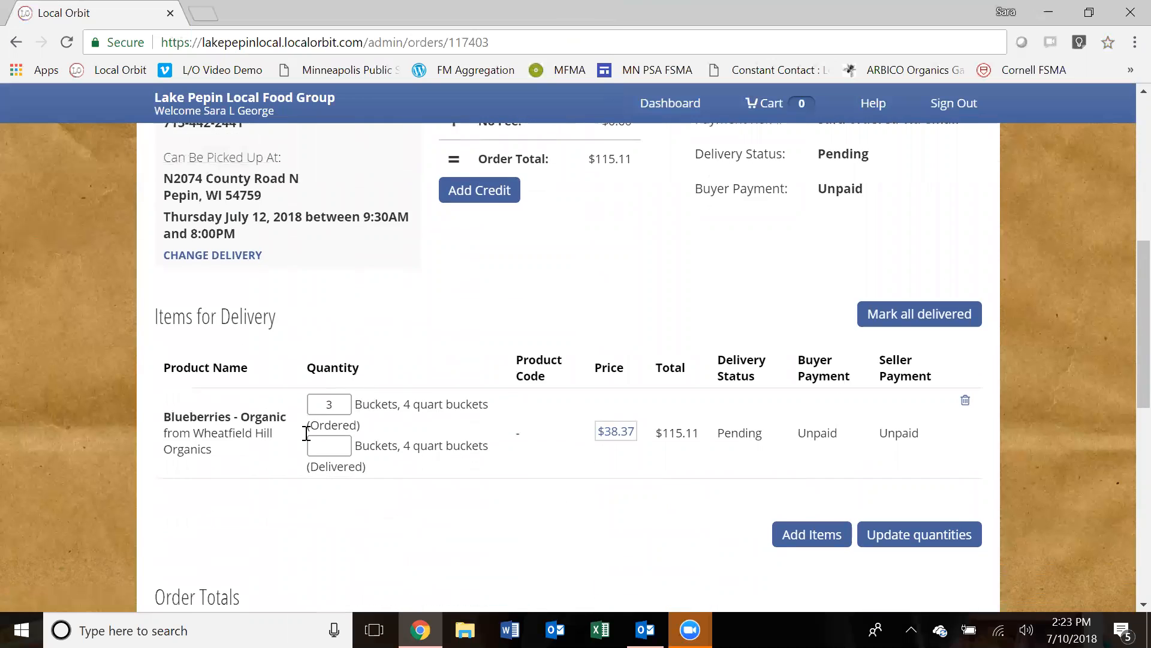
scroll(261, 513, "down", 1)
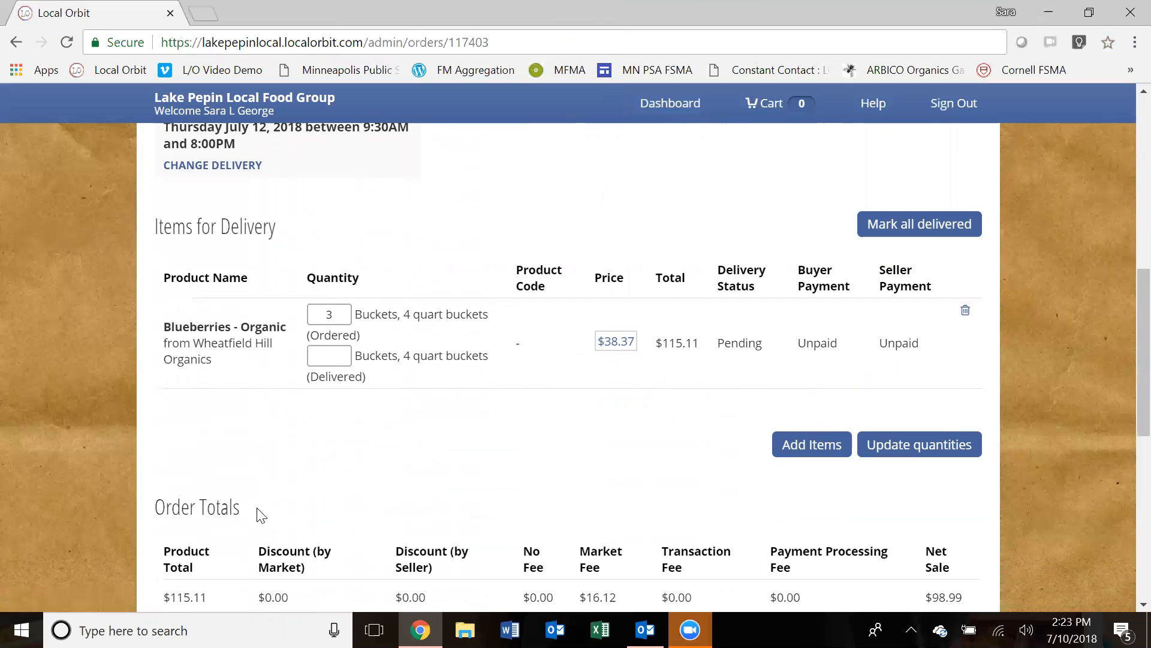
scroll(261, 514, "down", 1)
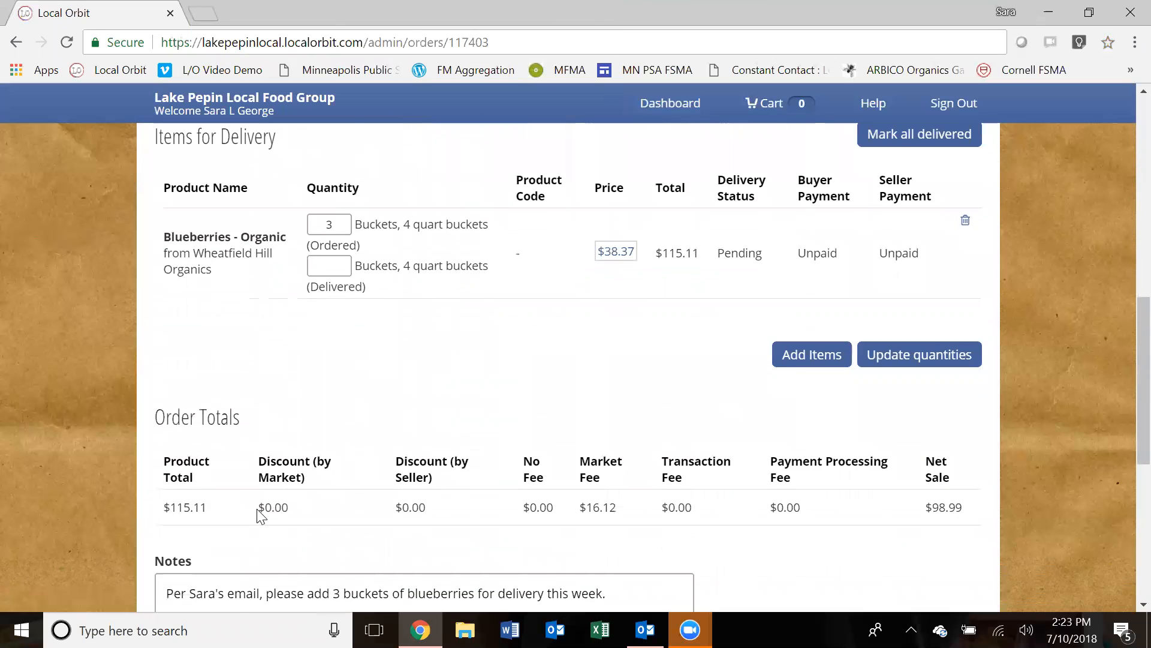
- Return to the orders list and check the delivery date of the E & S Market order
scroll(261, 514, "down", 1)
scroll(346, 363, "up", 5)
scroll(548, 222, "up", 3)
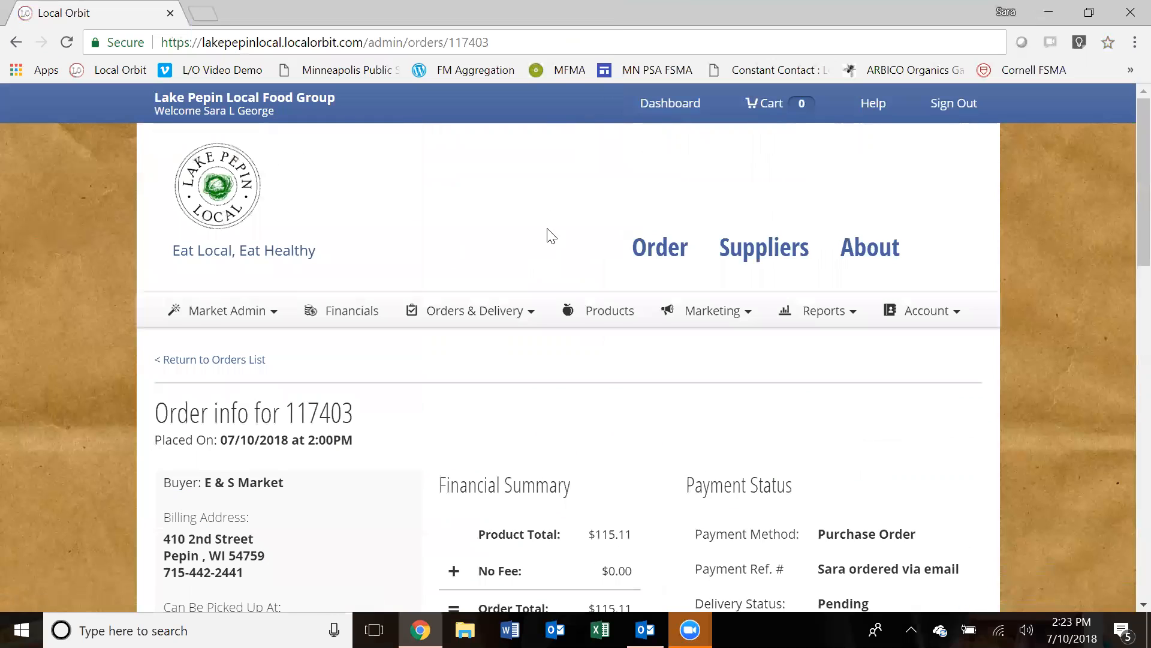
left_click(430, 310)
left_click(433, 348)
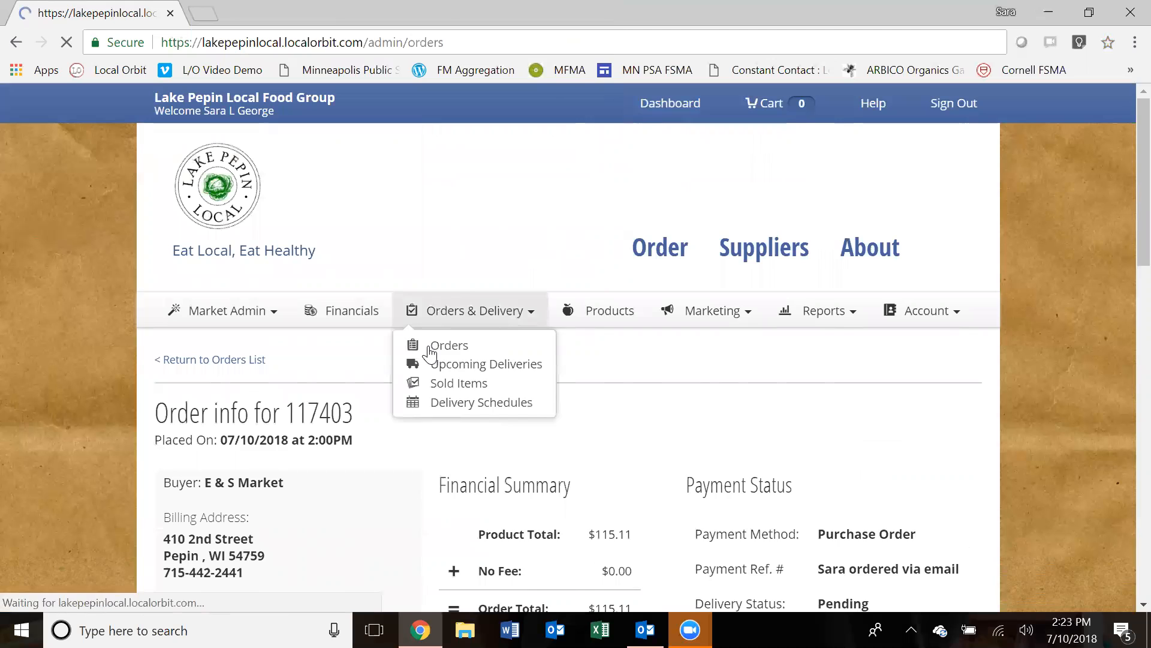
scroll(430, 355, "down", 6)
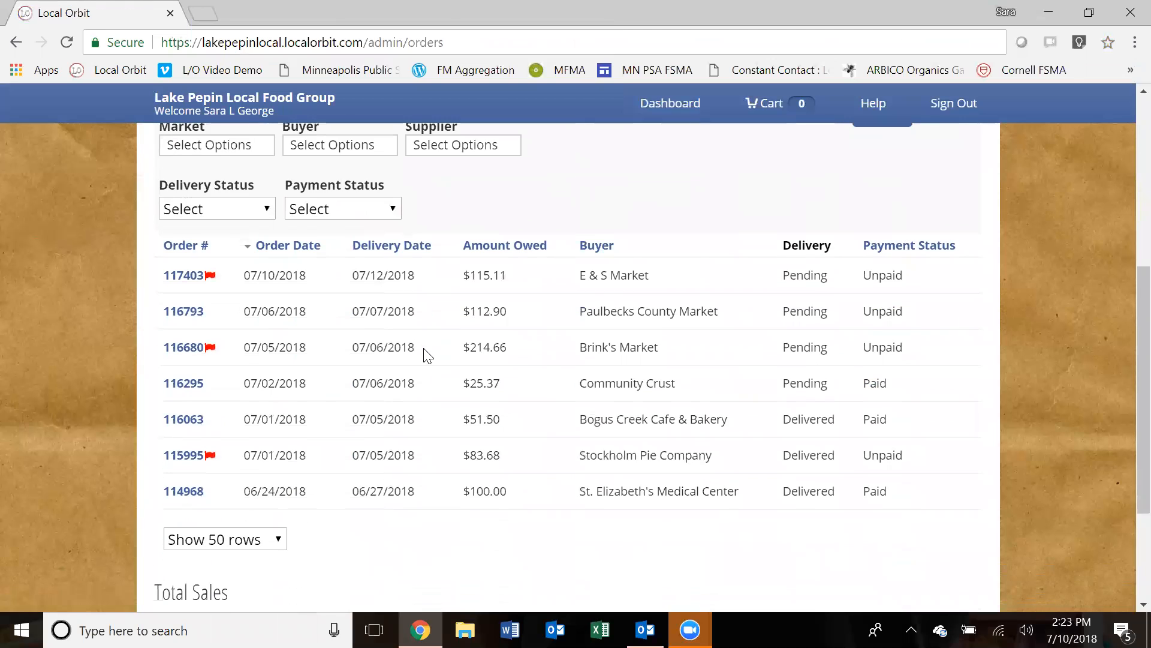
triple_click(398, 277)
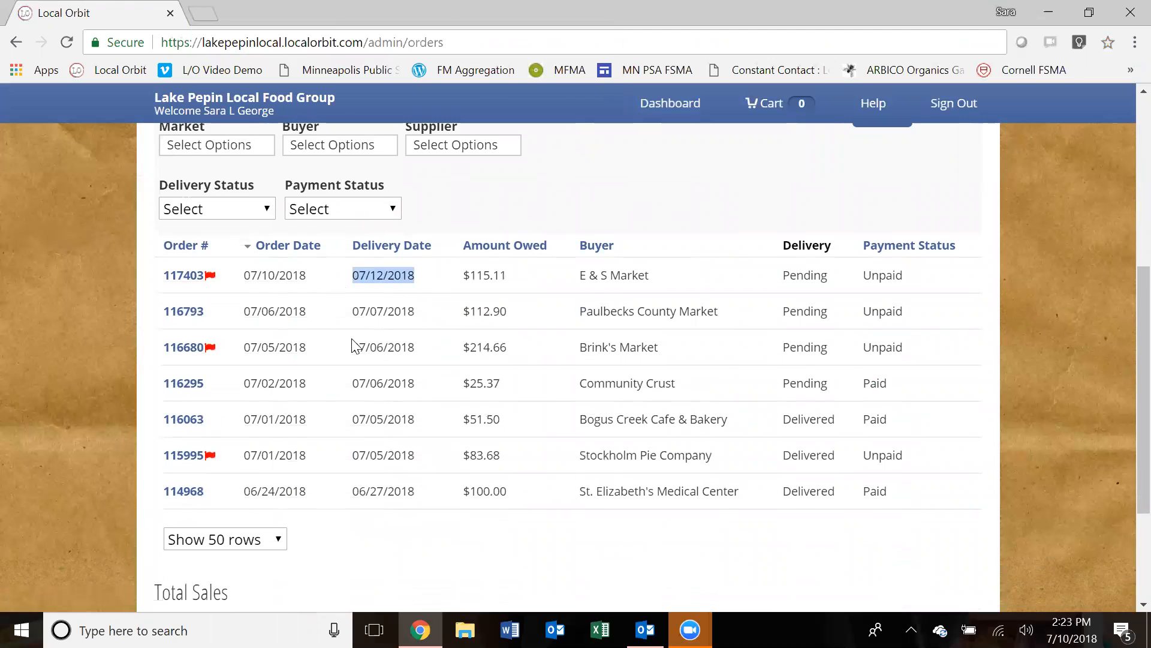
mouse_move(209, 281)
left_click(641, 185)
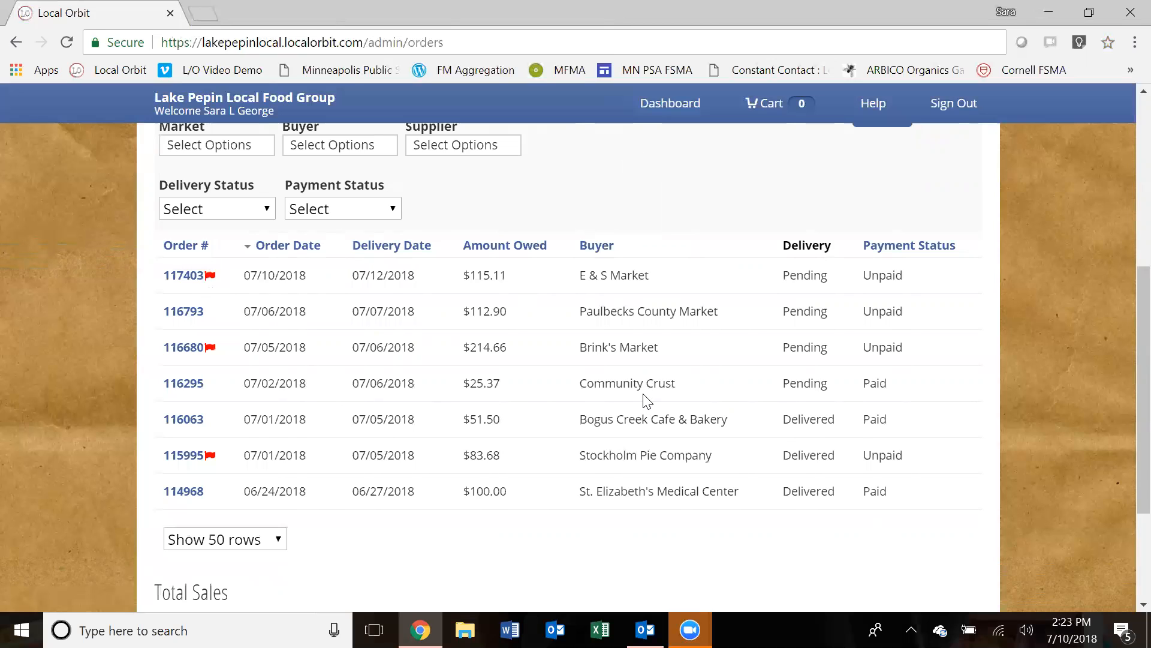
- Open the Community Crust order and look over its pickup details and items for delivery
left_click(196, 384)
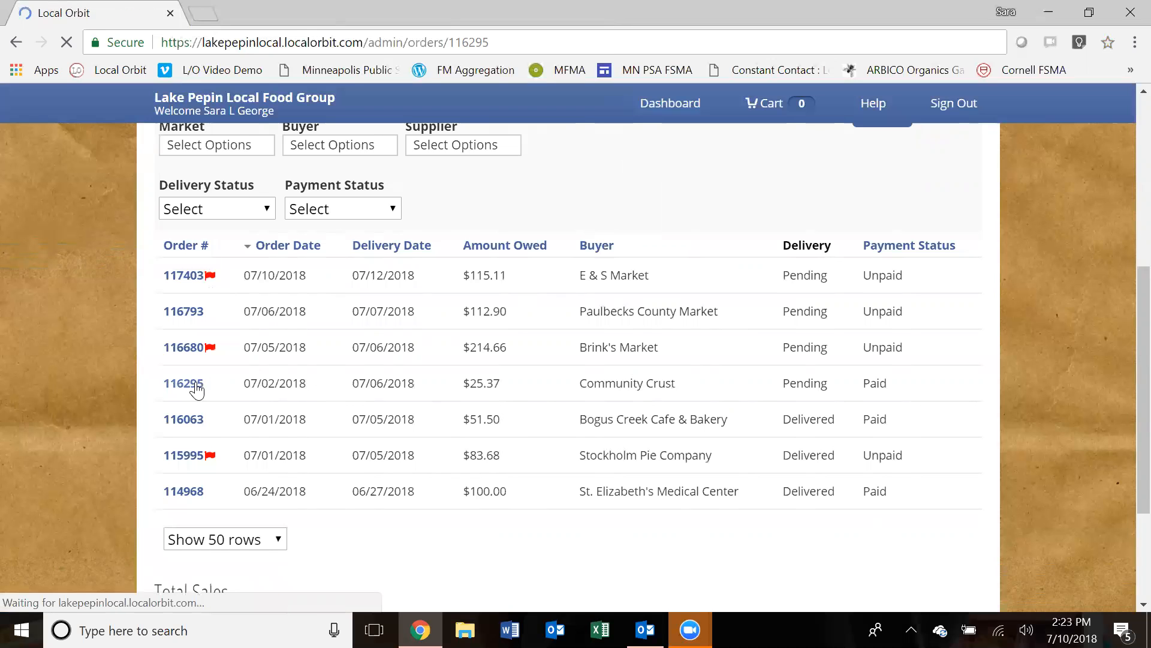
scroll(256, 427, "down", 3)
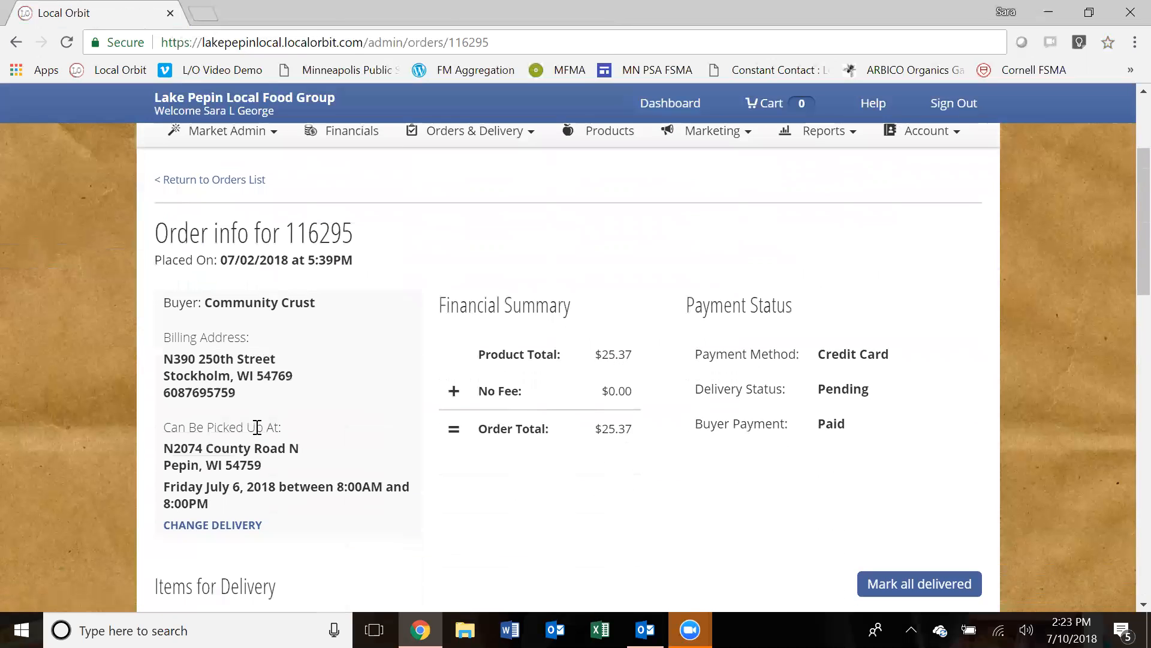
scroll(257, 432, "down", 4)
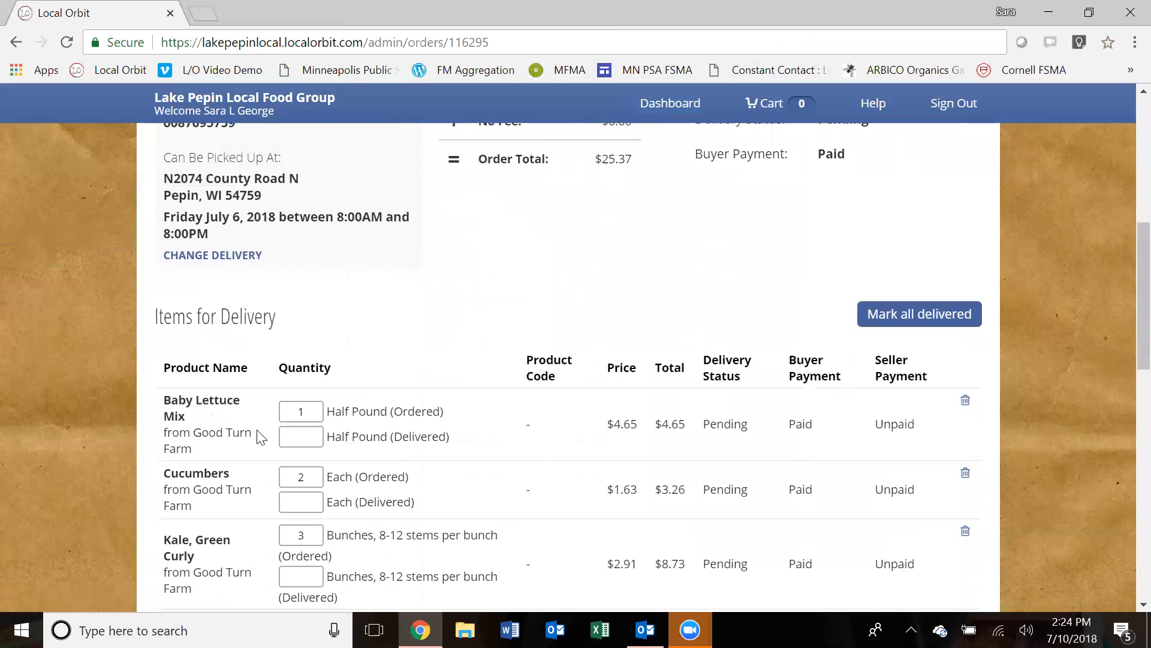
scroll(365, 401, "down", 3)
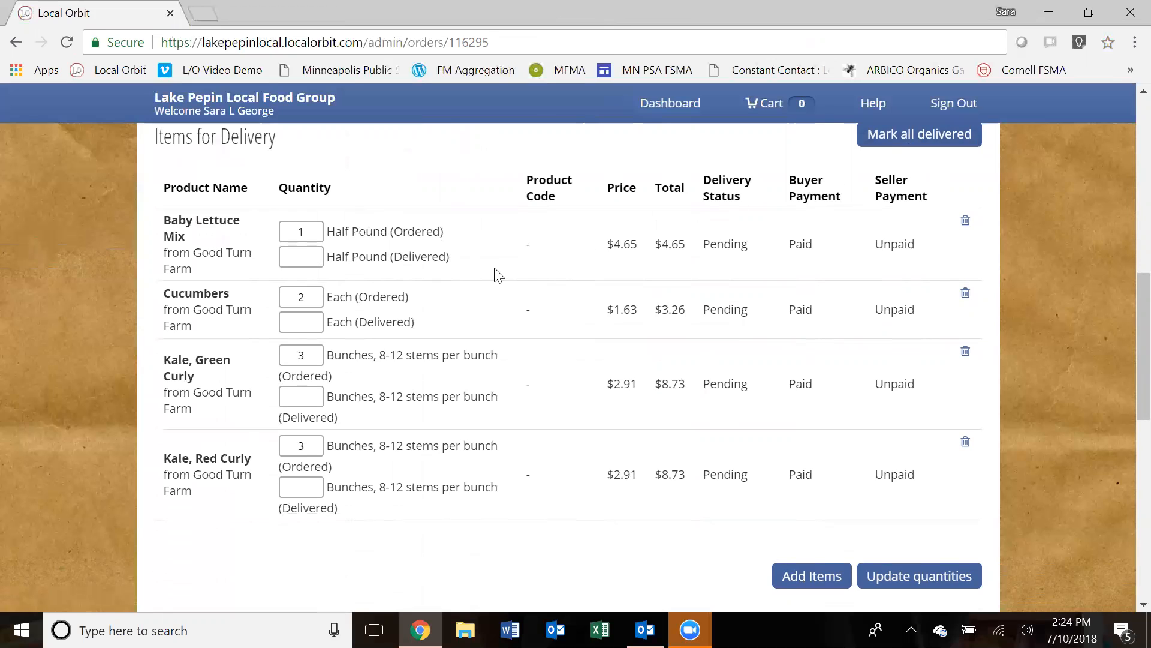
- Enter delivered quantities of 1 baby lettuce mix, 2 cucumbers, 3 green curly kale and 3 red curly kale, and update the order's quantities
left_click(298, 259)
left_click(303, 322)
left_click(304, 398)
left_click(303, 489)
scroll(426, 514, "up", 3)
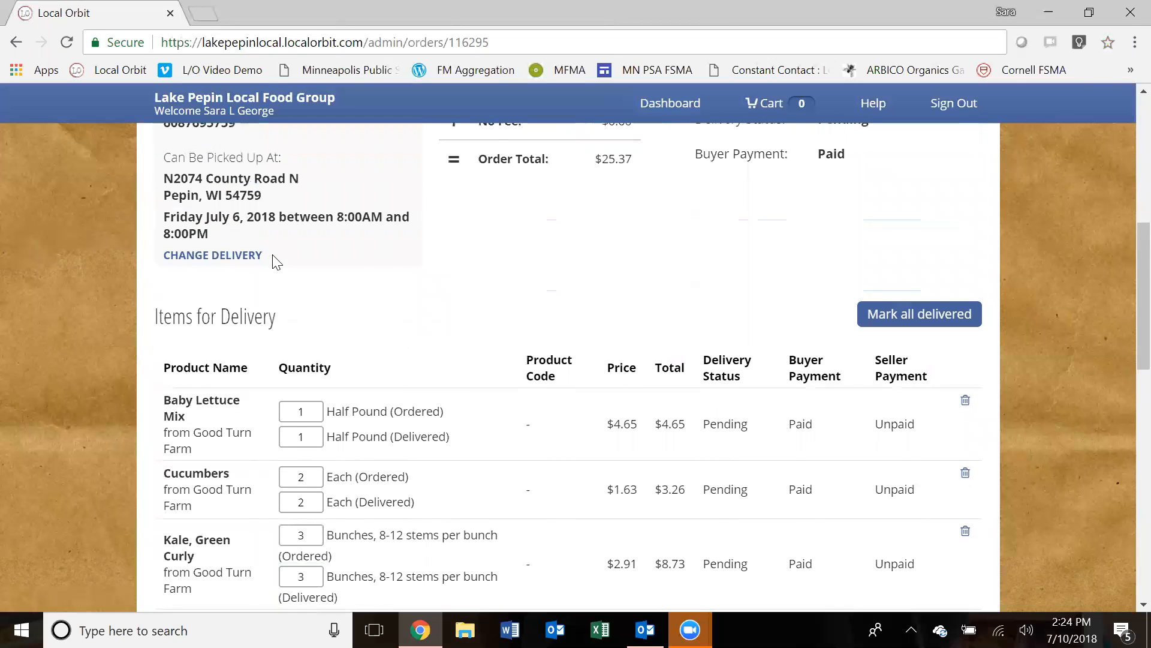
scroll(378, 431, "down", 1)
scroll(378, 432, "down", 3)
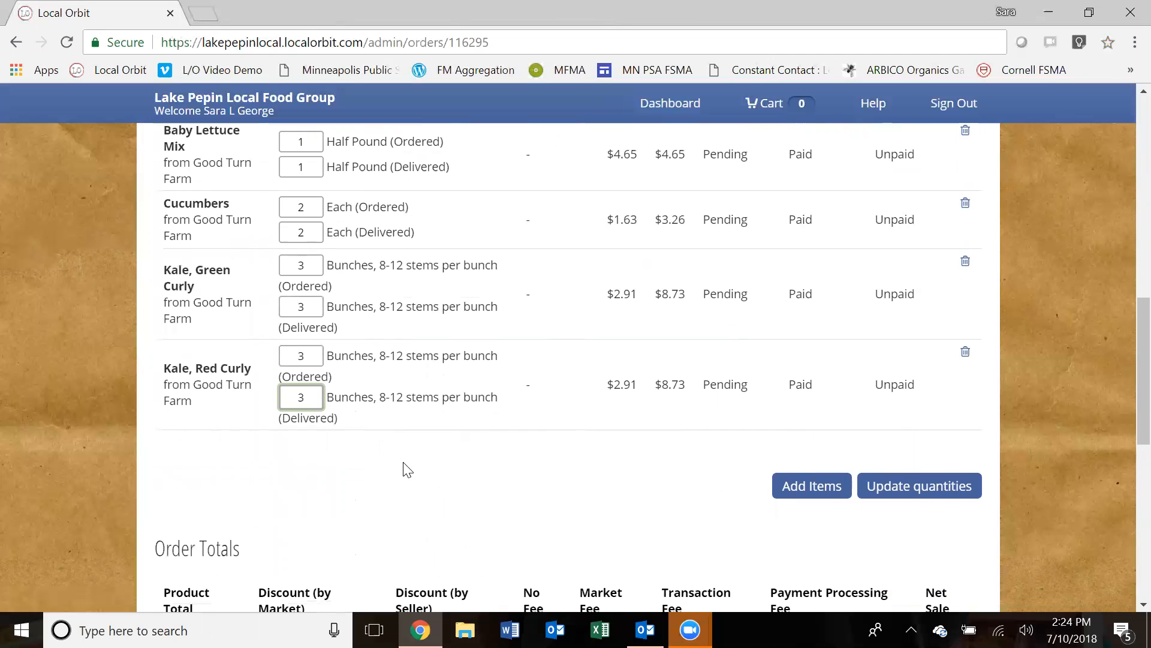
left_click(966, 498)
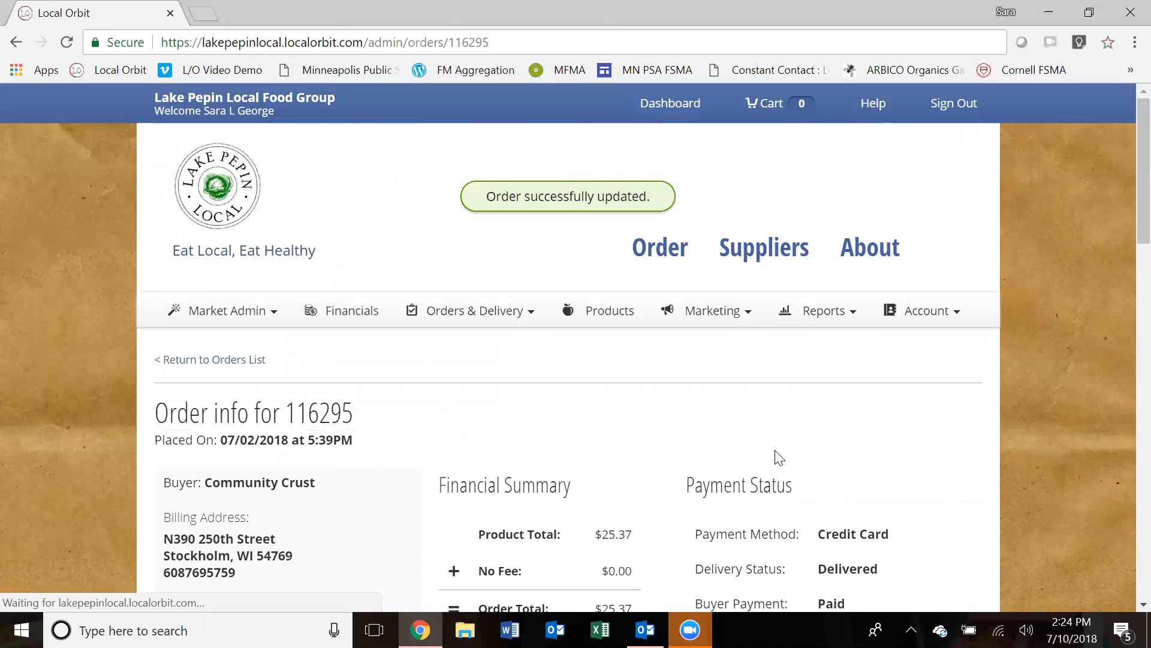
- Check the Community Crust order's overall delivery status and the delivery status of each item
scroll(779, 456, "down", 4)
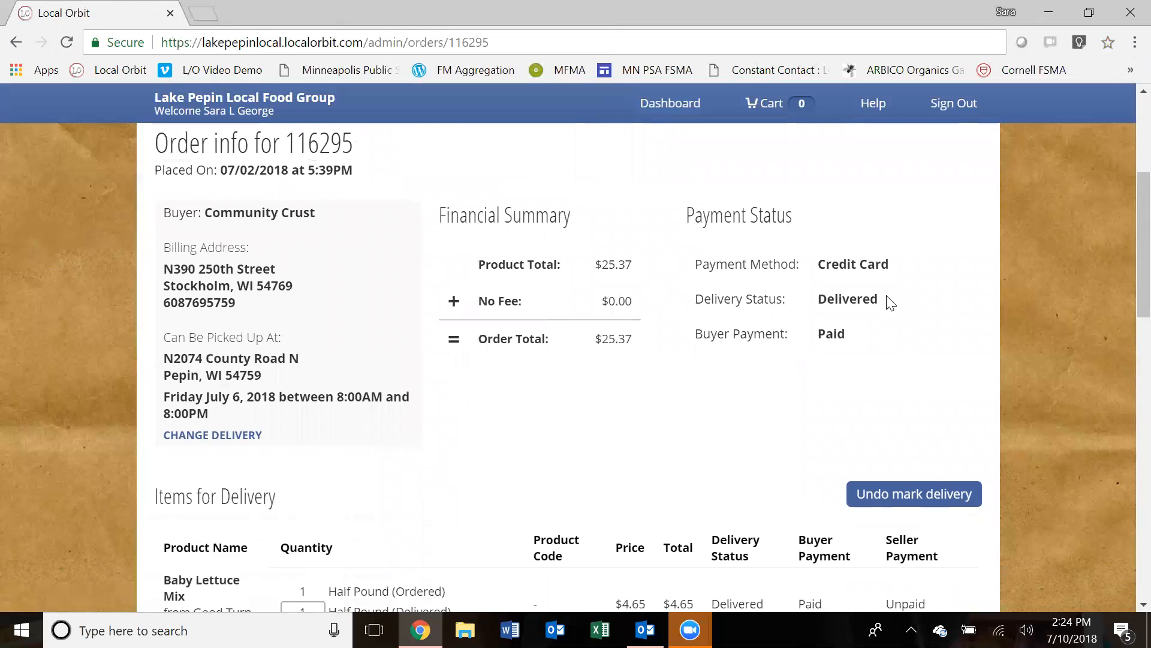
left_click_drag(889, 300, 816, 313)
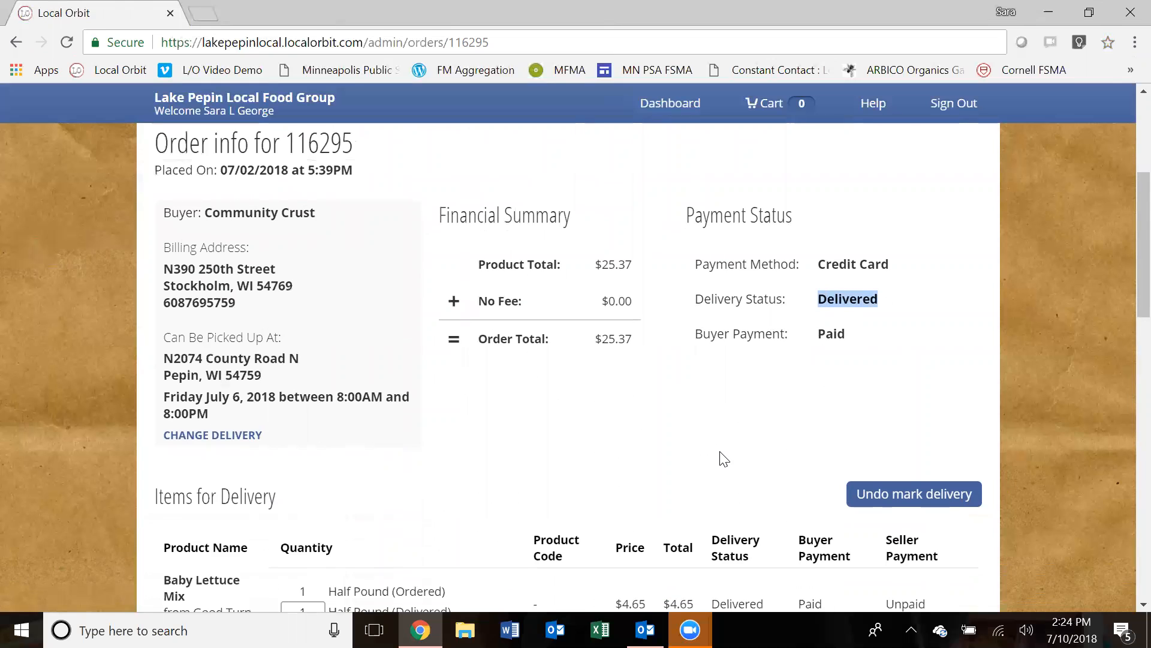
scroll(723, 459, "down", 3)
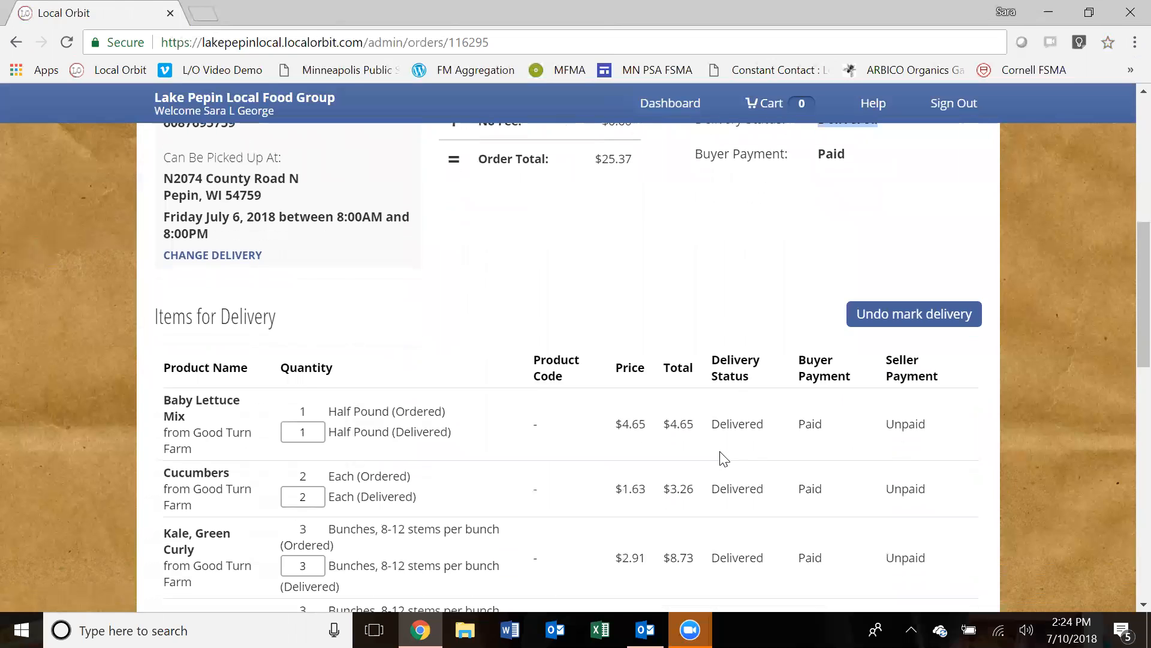
scroll(723, 459, "down", 3)
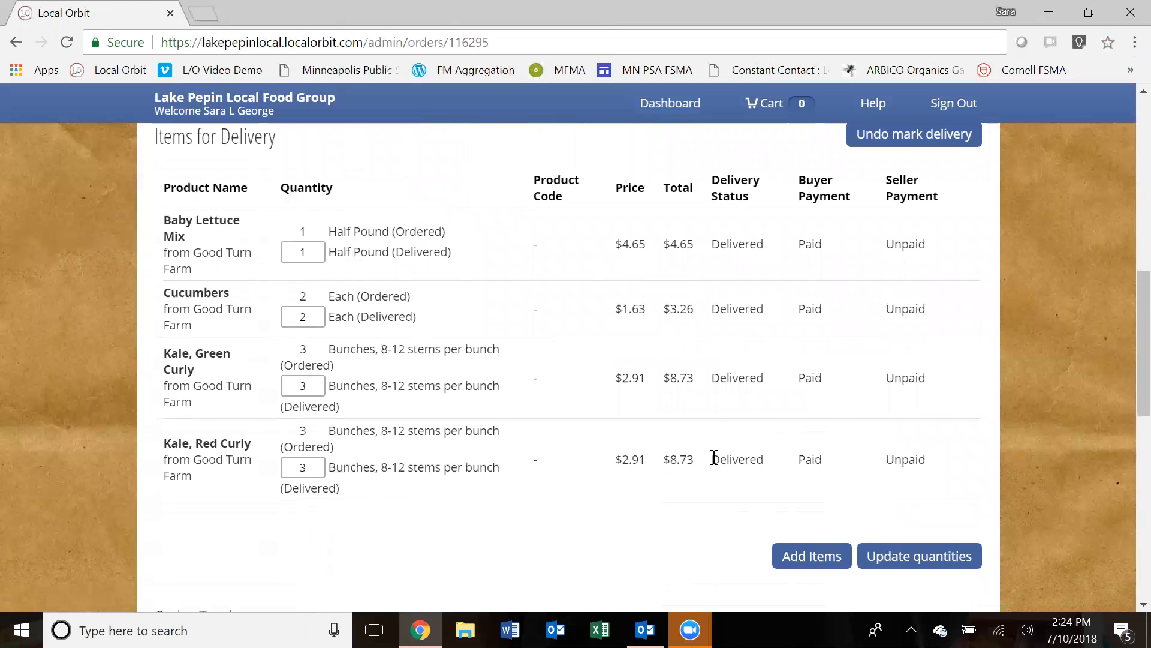
scroll(714, 458, "up", 3)
scroll(715, 463, "up", 4)
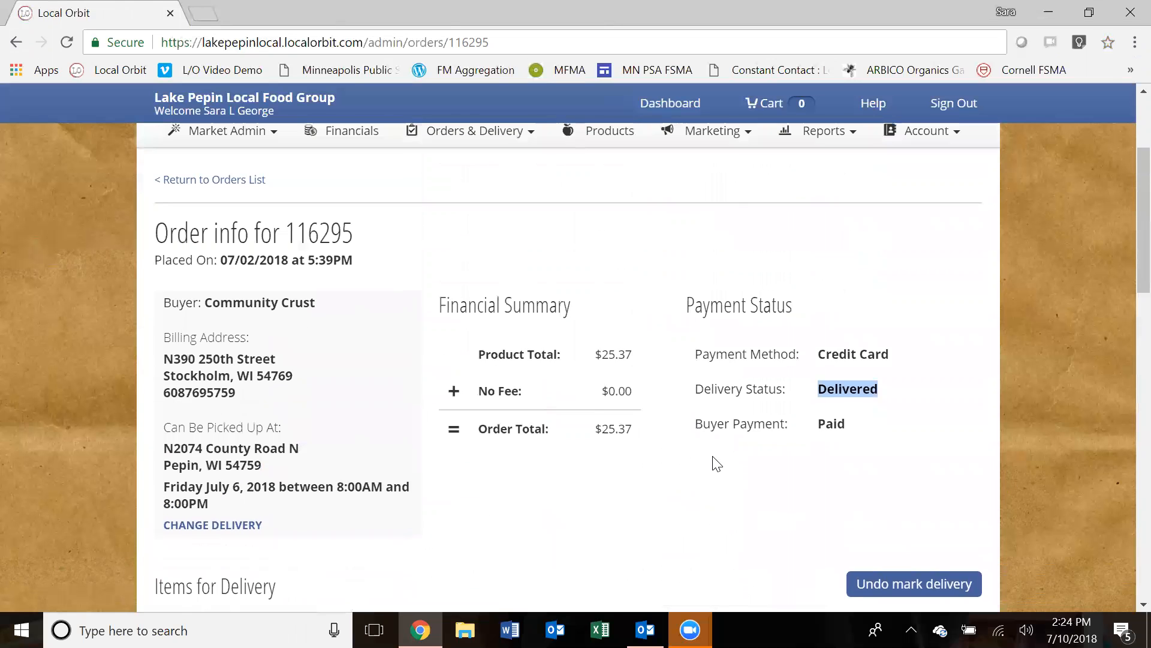
- Go back to the orders list and open the Brink's Market order at its items for delivery
scroll(600, 407, "up", 3)
left_click(459, 322)
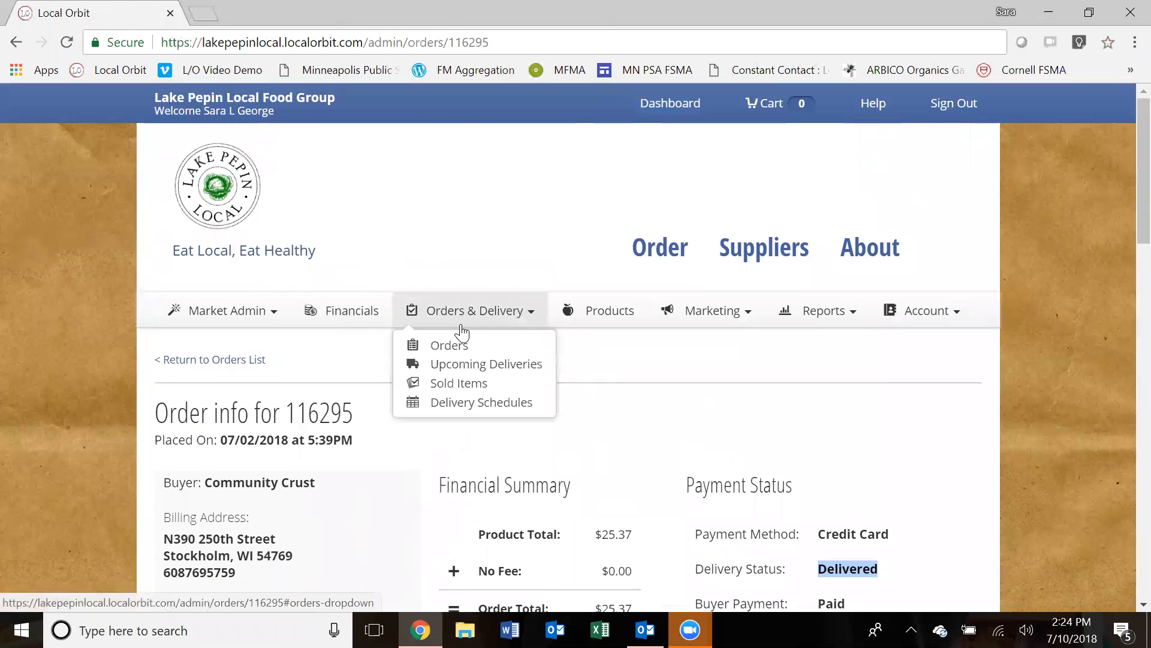
left_click(459, 346)
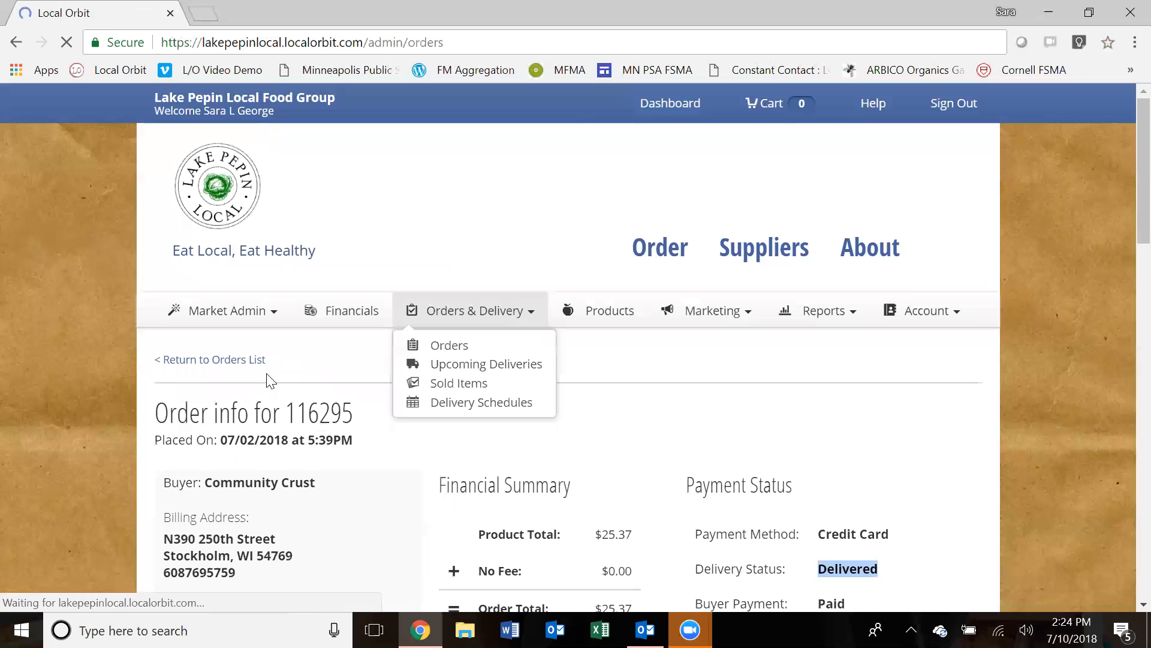
scroll(573, 513, "down", 1)
scroll(572, 512, "down", 5)
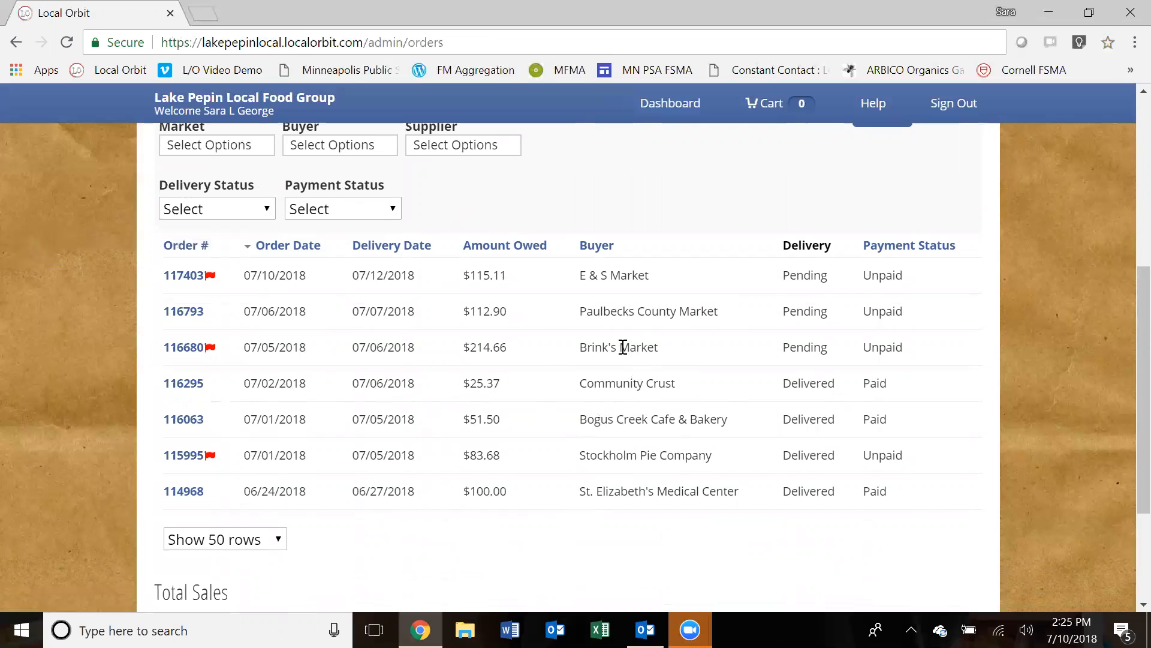
mouse_move(201, 354)
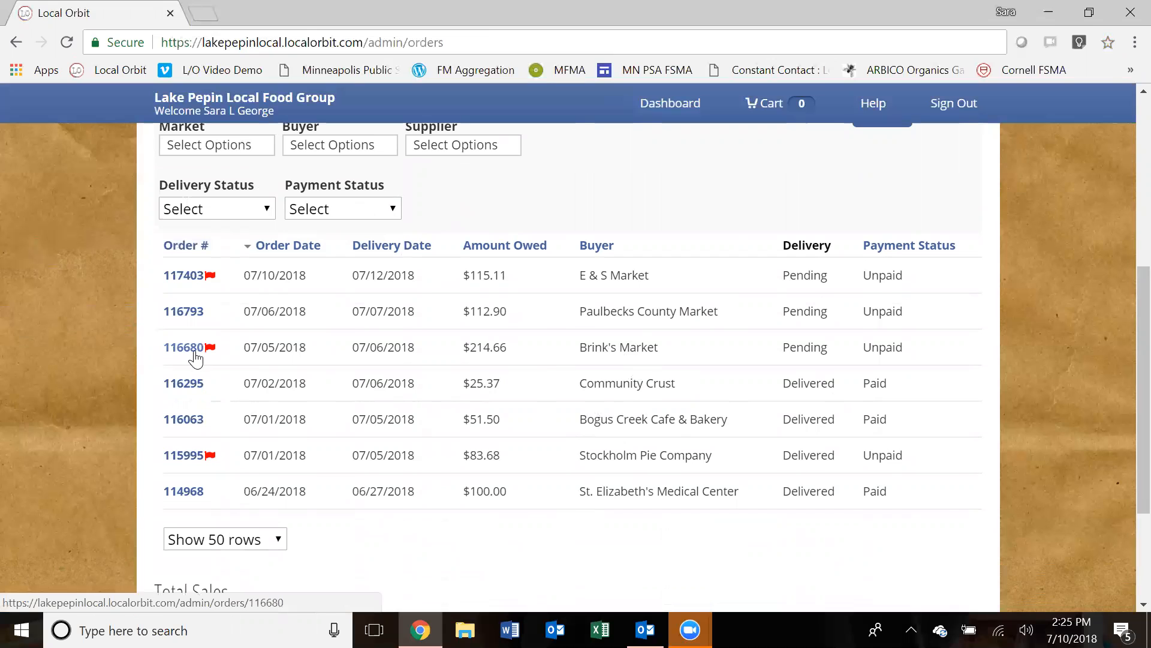
left_click(195, 355)
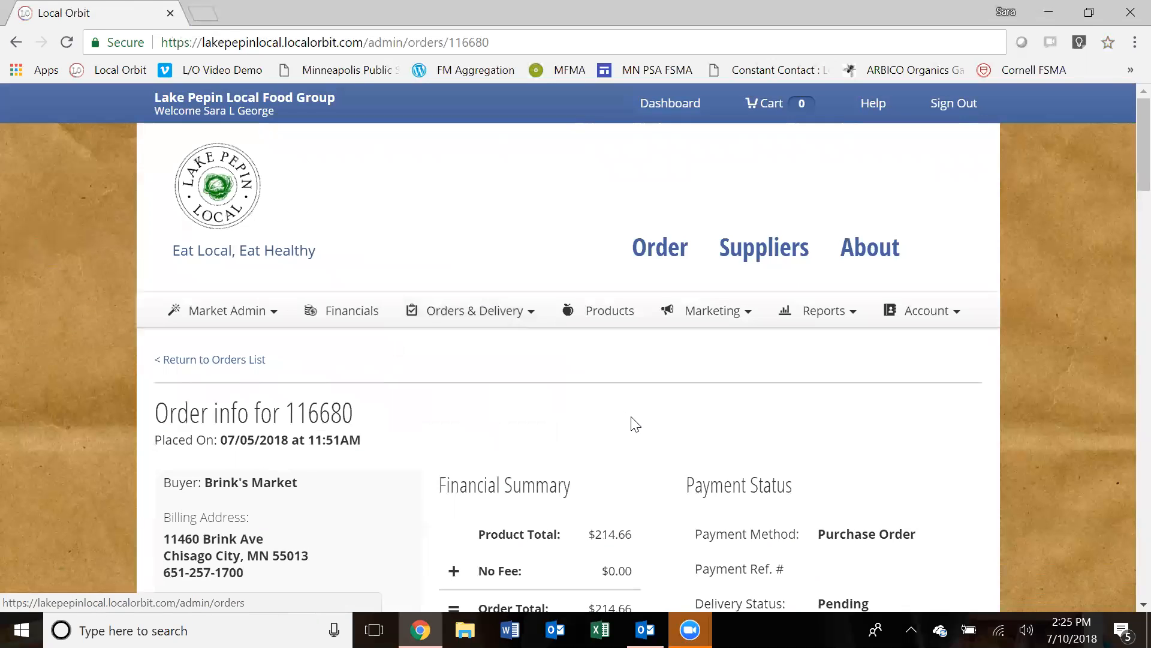
scroll(667, 414, "down", 1)
scroll(670, 415, "down", 10)
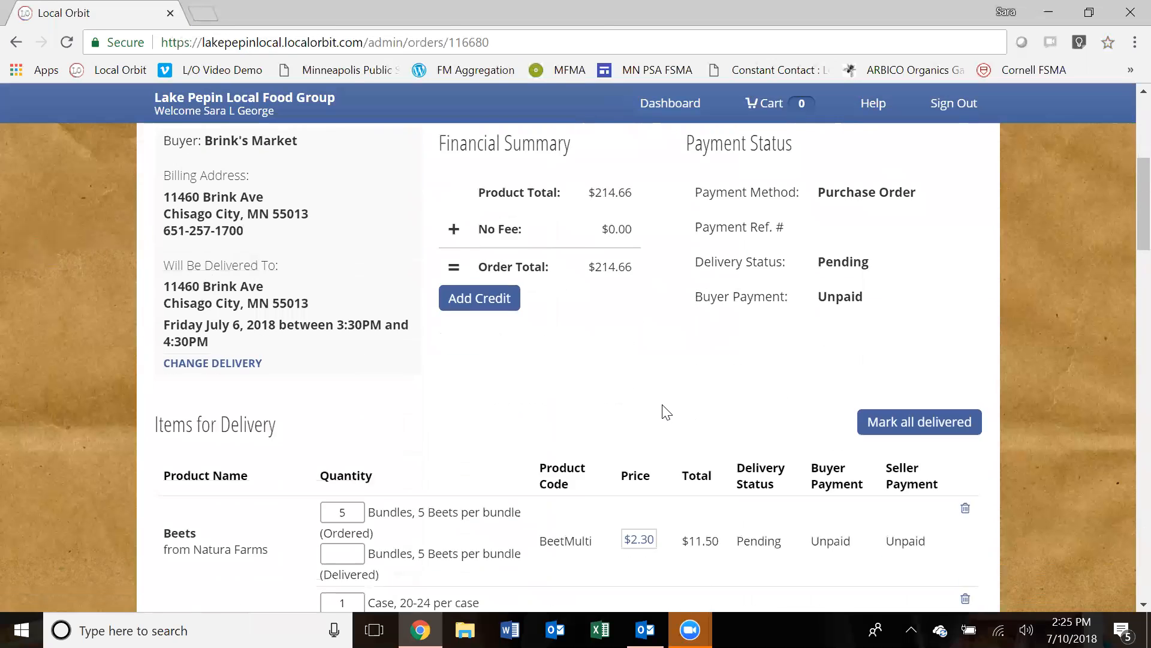
scroll(666, 414, "down", 2)
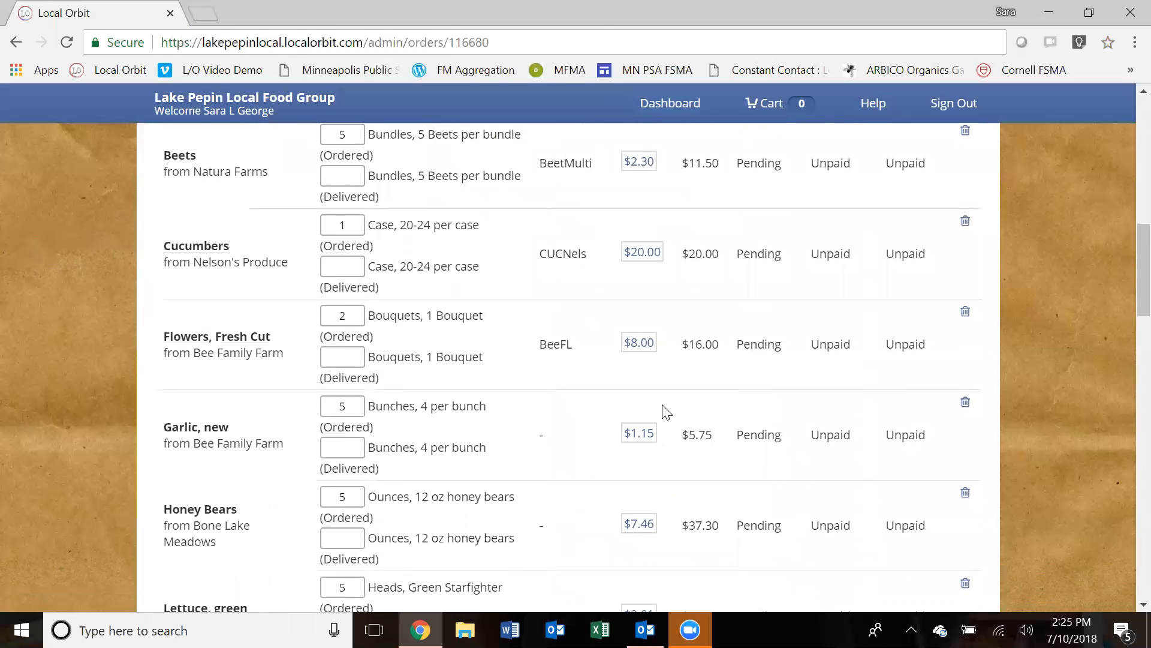
scroll(666, 414, "up", 1)
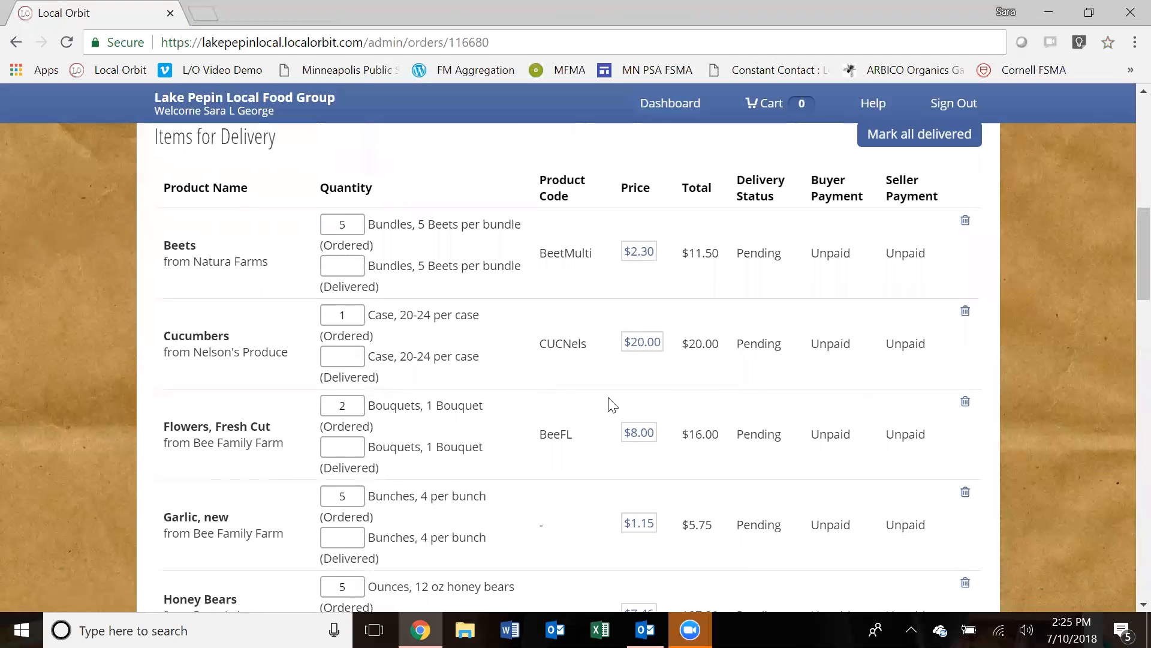
- Enter the delivered quantities for beets as 5, cucumbers as 1, fresh cut flowers as 2 and new garlic as 5
left_click(342, 268)
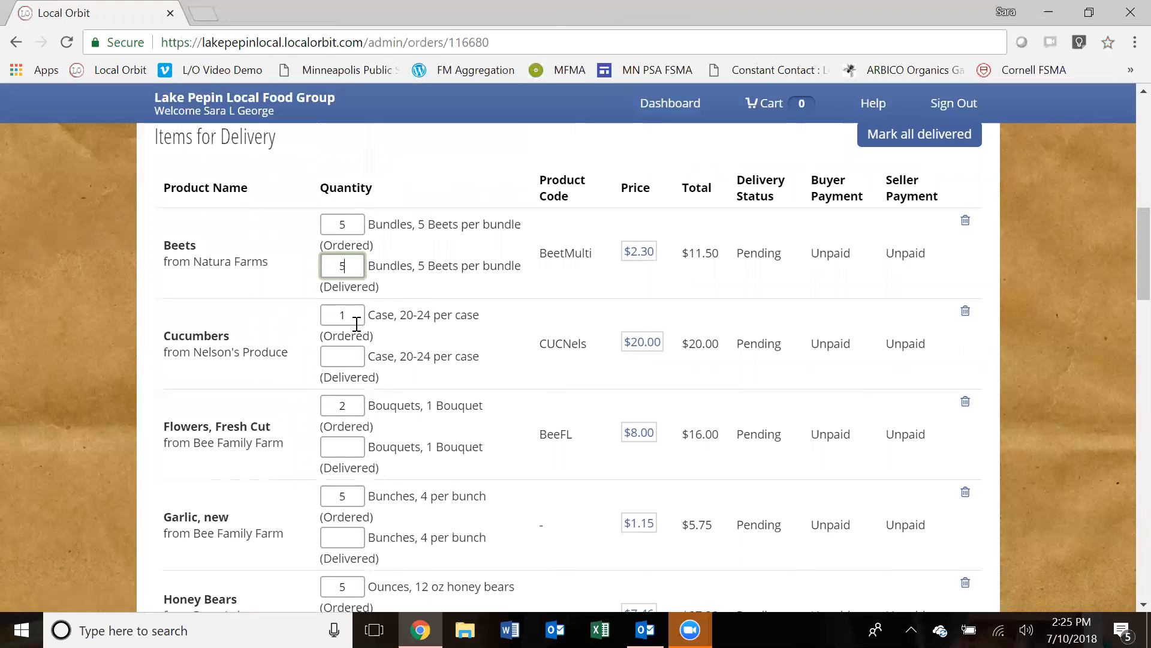
left_click(351, 359)
type("1")
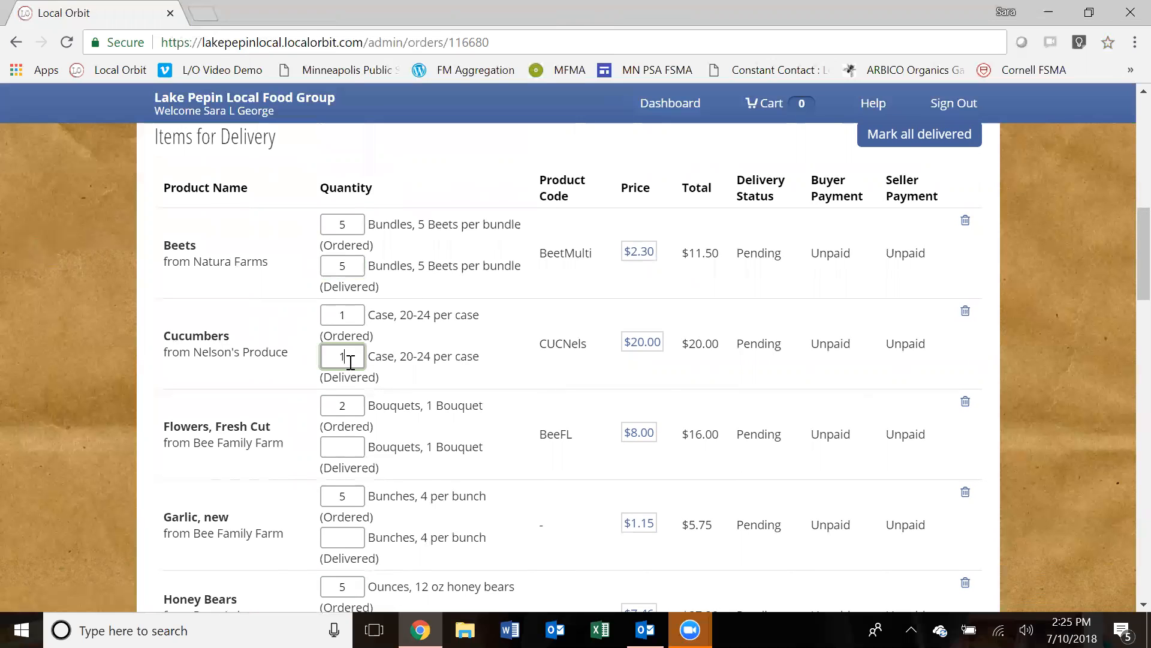
left_click(351, 454)
type("2")
scroll(368, 447, "down", 1)
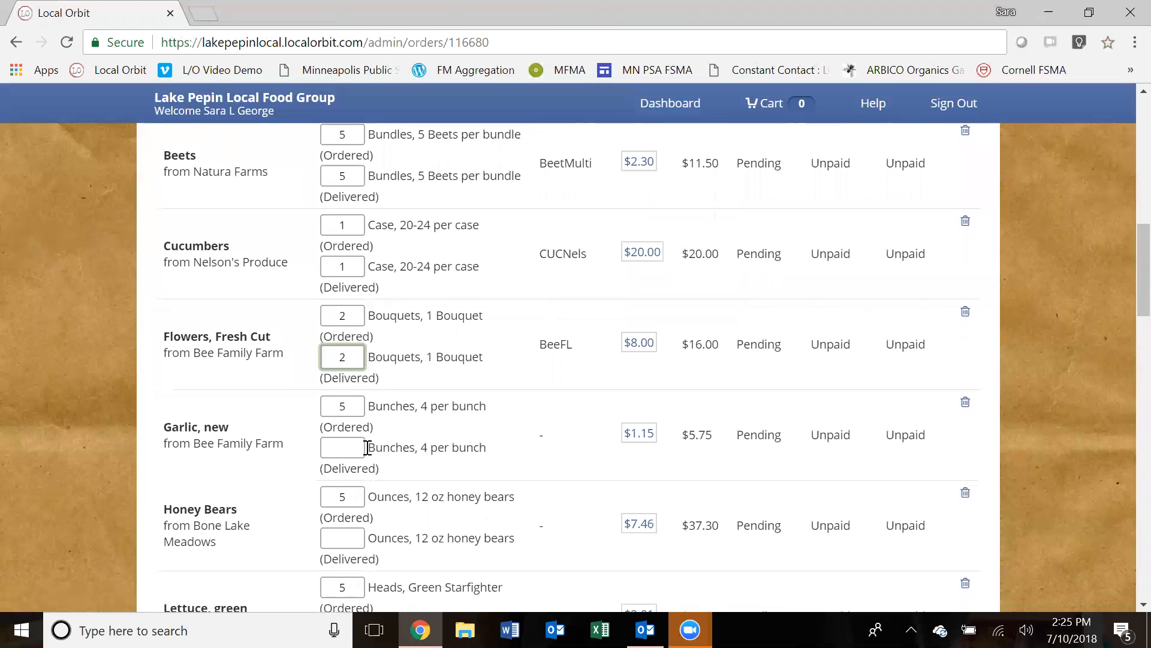
left_click(347, 455)
type("5")
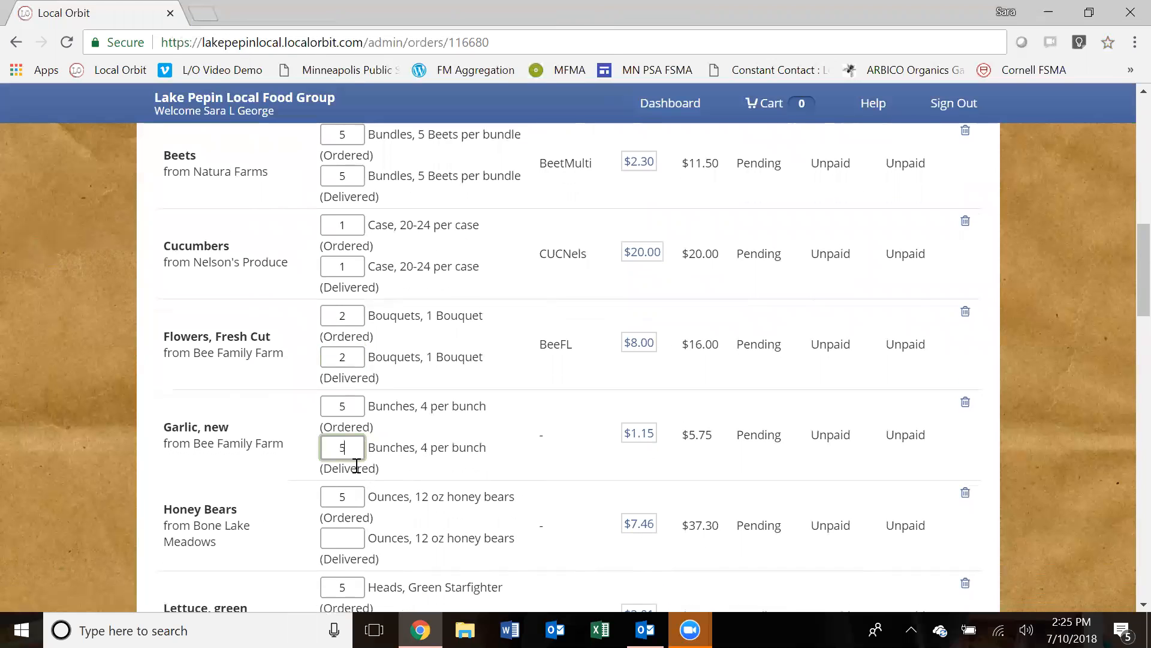
- Set the delivered quantity to 5 for honey bears and 2 for the market share box
scroll(351, 451, "down", 3)
left_click(339, 360)
type("5")
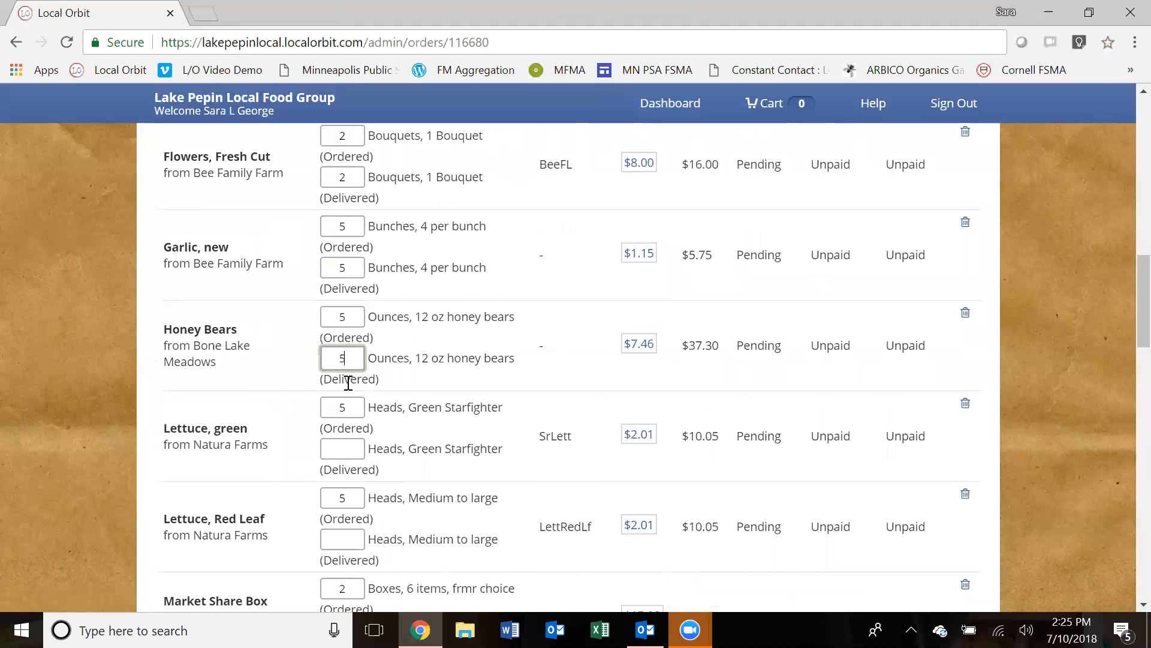
left_click(356, 452)
scroll(471, 493, "down", 2)
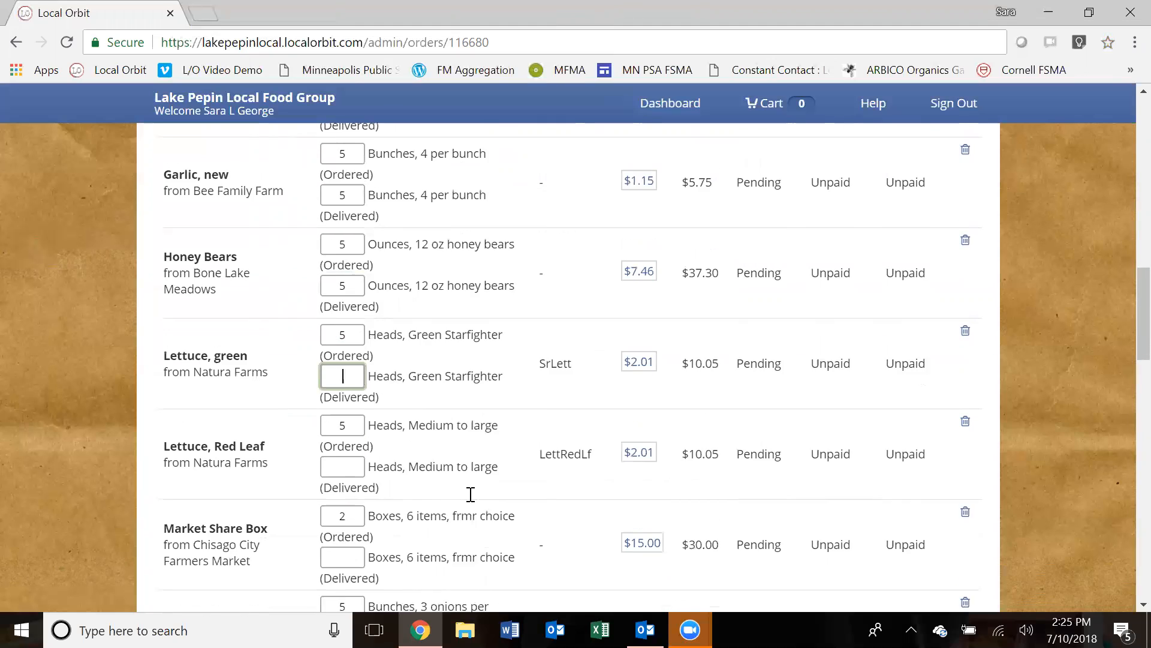
scroll(373, 532, "down", 1)
left_click(356, 449)
type("2")
- Set the delivered quantities of green onions, red onions and pea pods to 5 each
scroll(357, 455, "down", 3)
left_click(358, 365)
type("5")
left_click(347, 450)
type("5")
left_click(351, 536)
type("5")
- Enter delivered quantities of 5 for red new potatoes, 4 for hot house tomatoes and 5 for zucchini
scroll(350, 534, "down", 3)
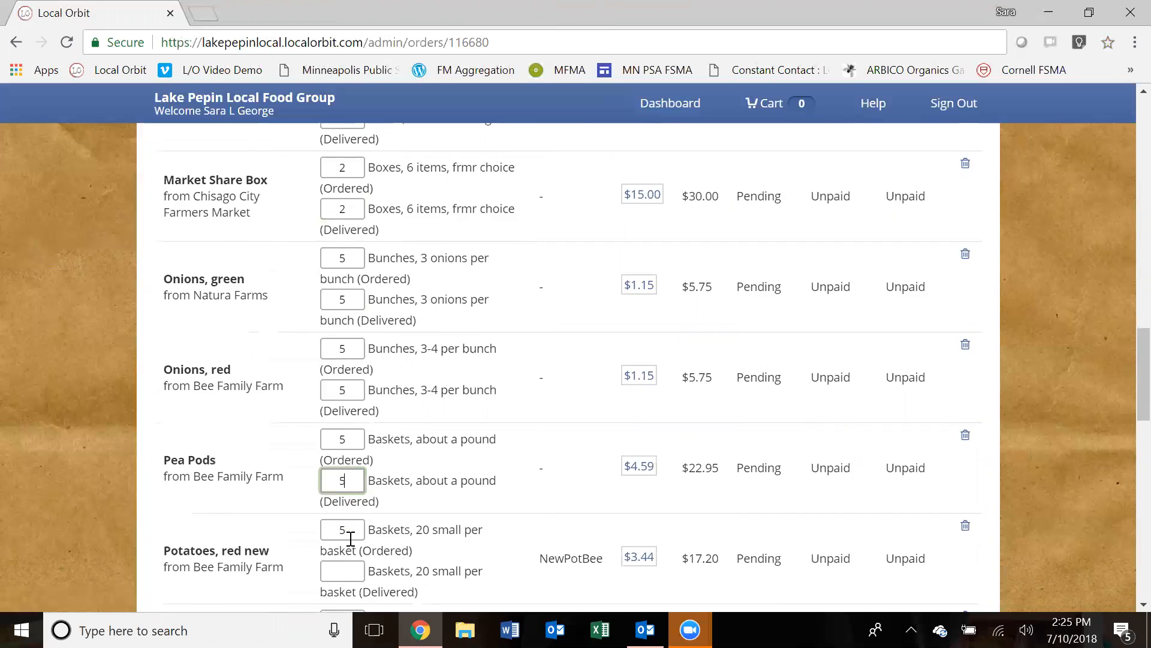
left_click(335, 453)
type("5")
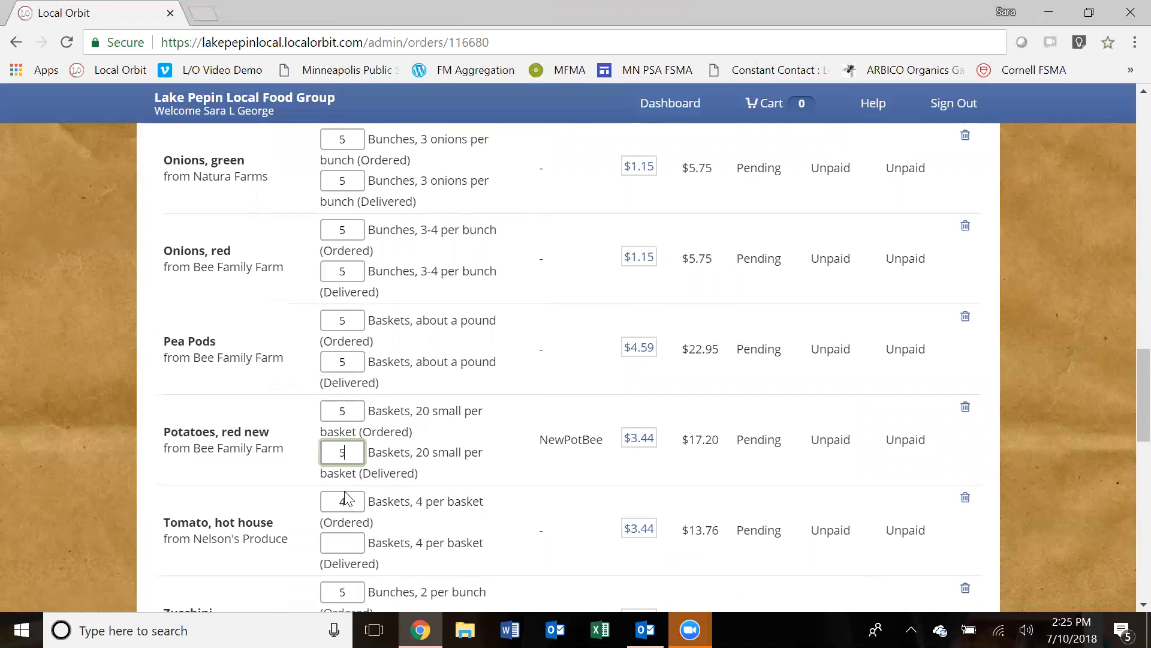
scroll(349, 499, "down", 1)
left_click(345, 453)
type("4")
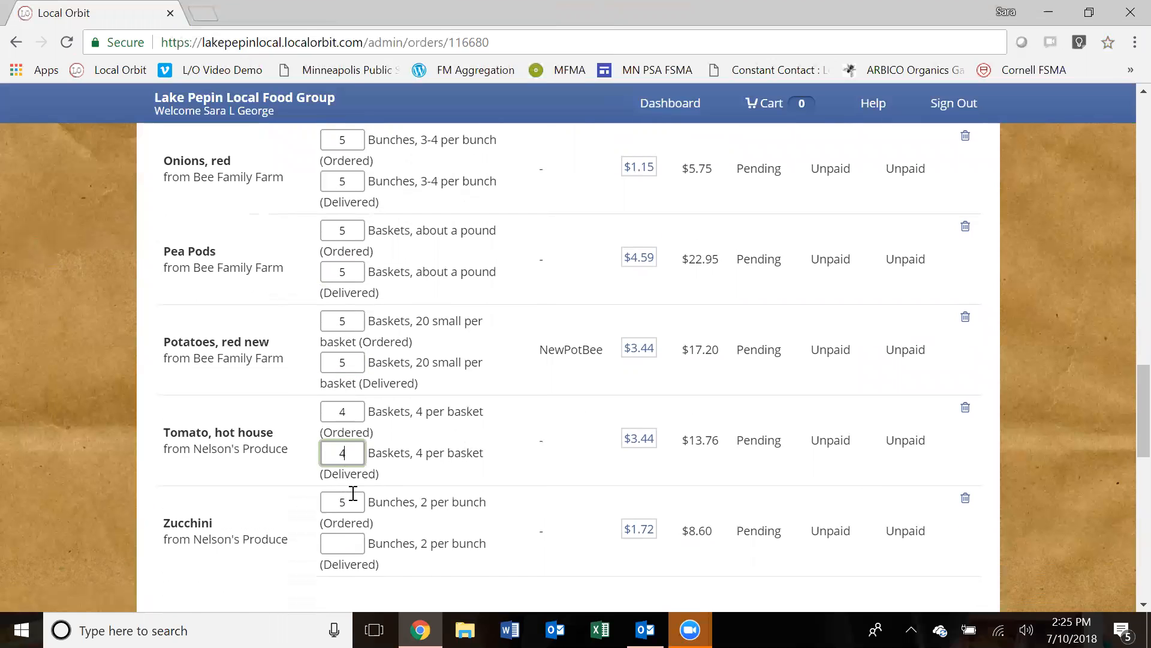
scroll(352, 491, "down", 1)
left_click(351, 459)
type("5")
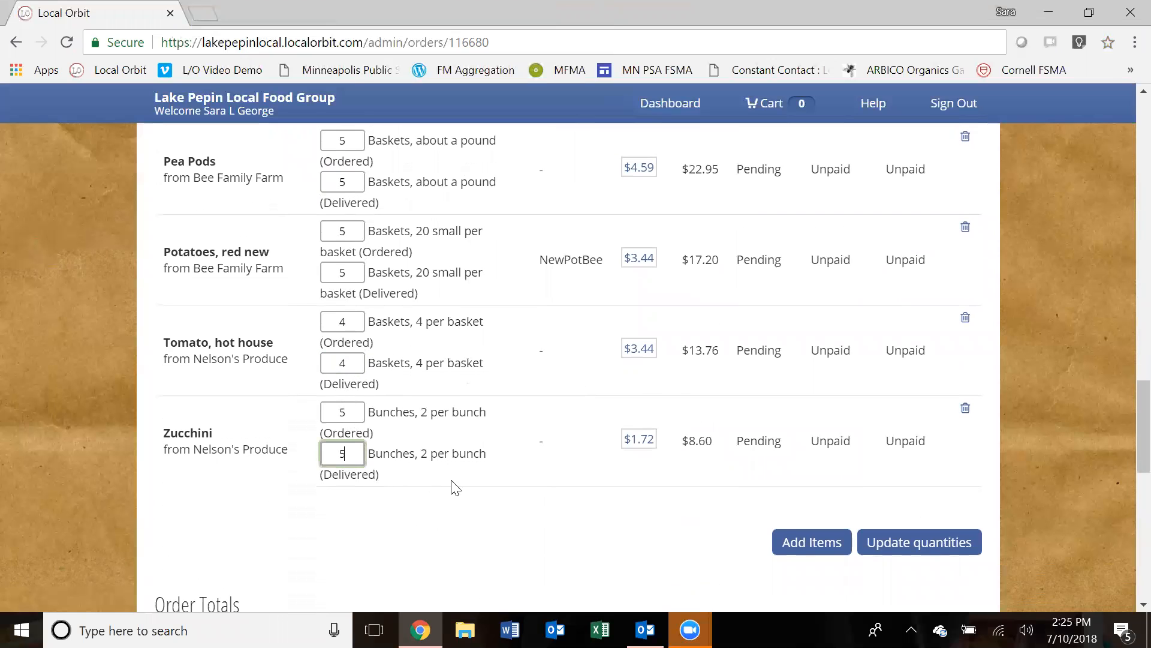
- Save the entered delivered quantities, then read the order's notes about the lettuce heads
left_click(889, 551)
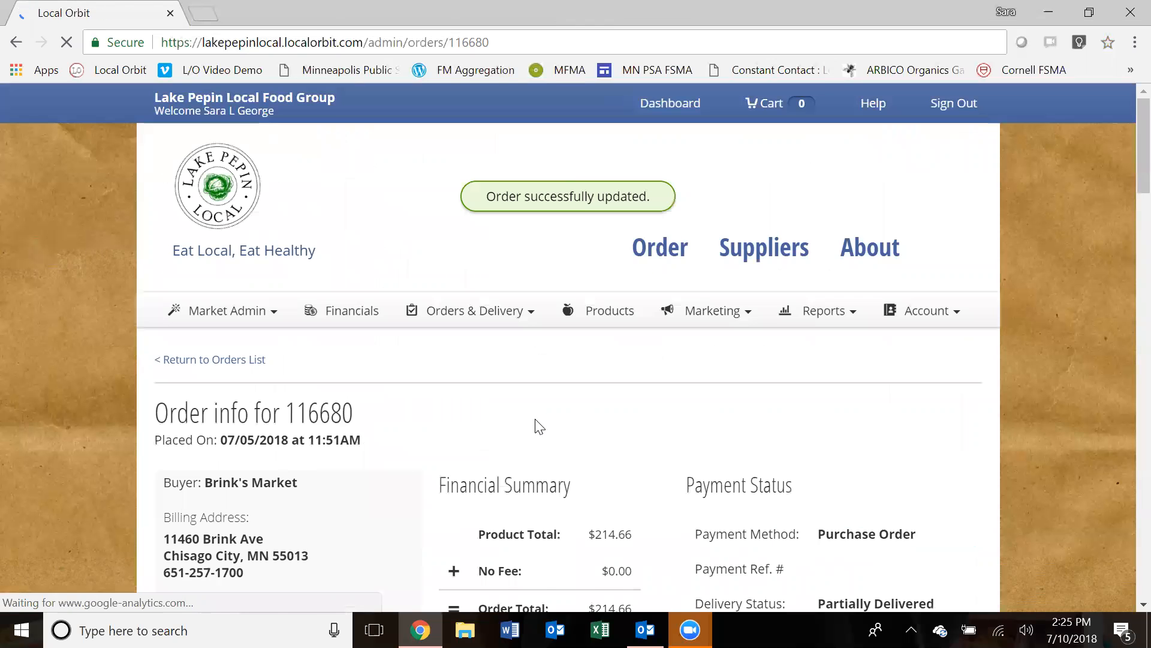
scroll(536, 423, "down", 12)
scroll(538, 428, "down", 5)
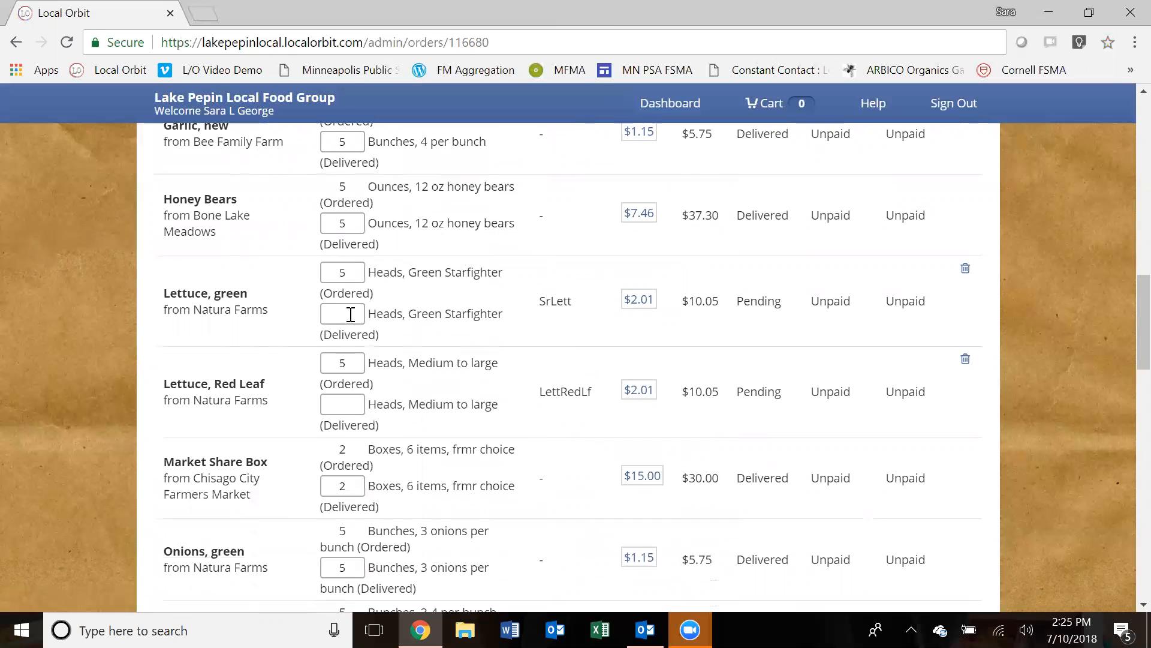
scroll(389, 369, "down", 15)
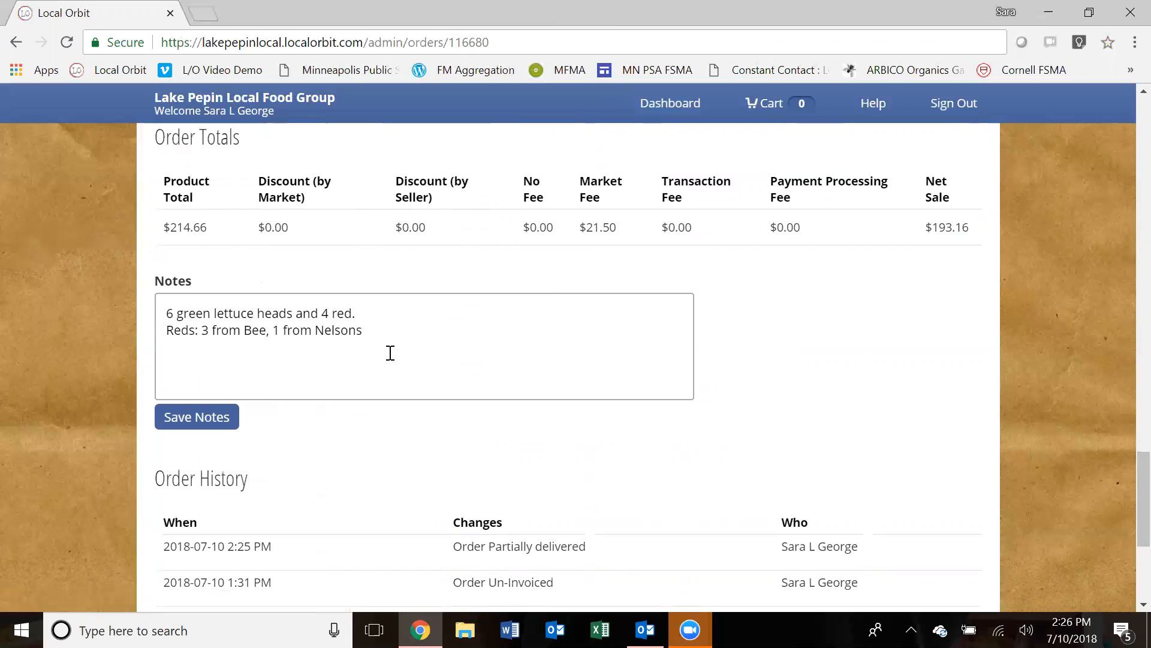
- Set the delivered quantity of green lettuce from Natura Farms to 6 and update the order's quantities
scroll(390, 353, "up", 12)
scroll(390, 355, "up", 3)
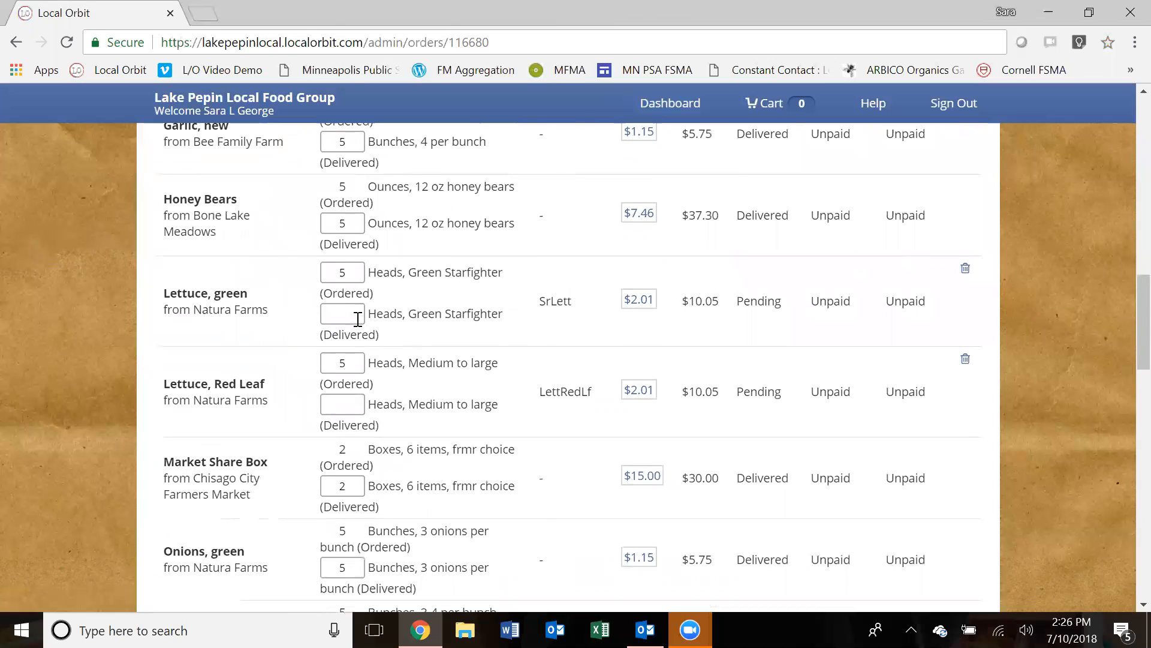
left_click(351, 314)
left_click(347, 404)
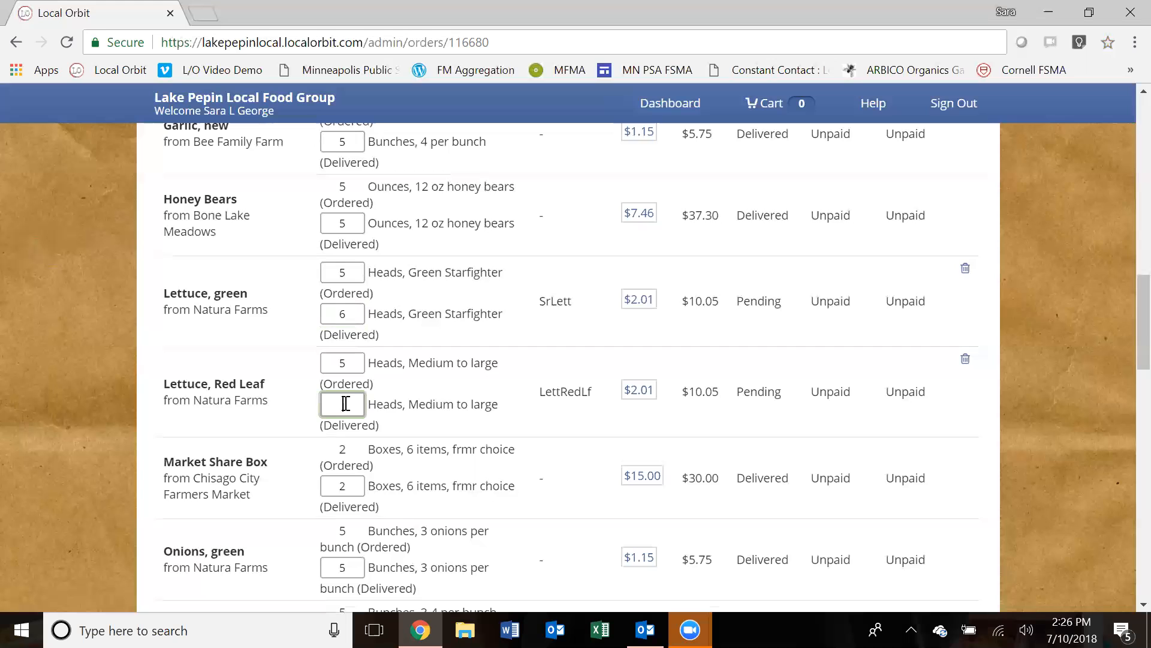
scroll(361, 435, "down", 13)
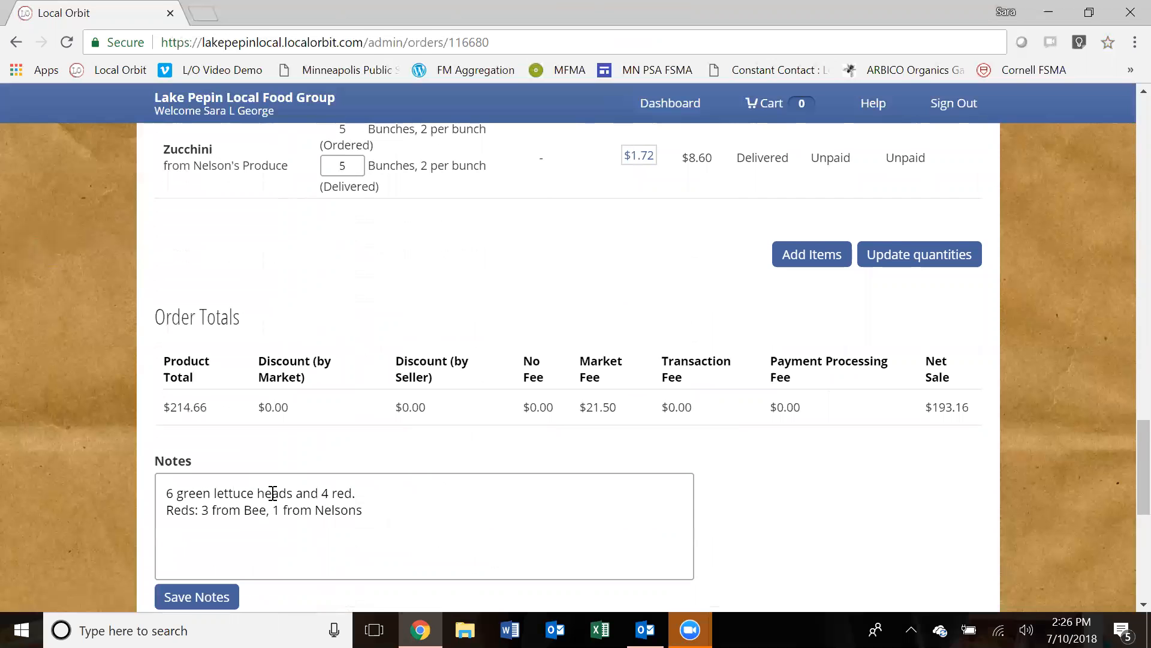
scroll(272, 493, "up", 13)
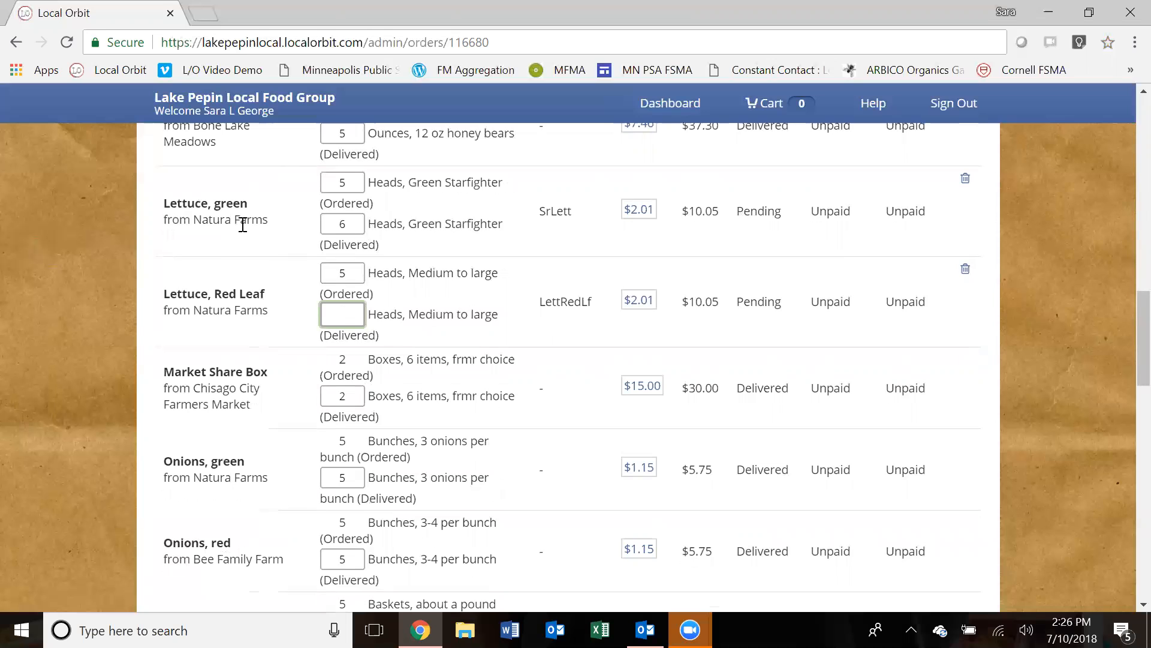
scroll(600, 447, "down", 9)
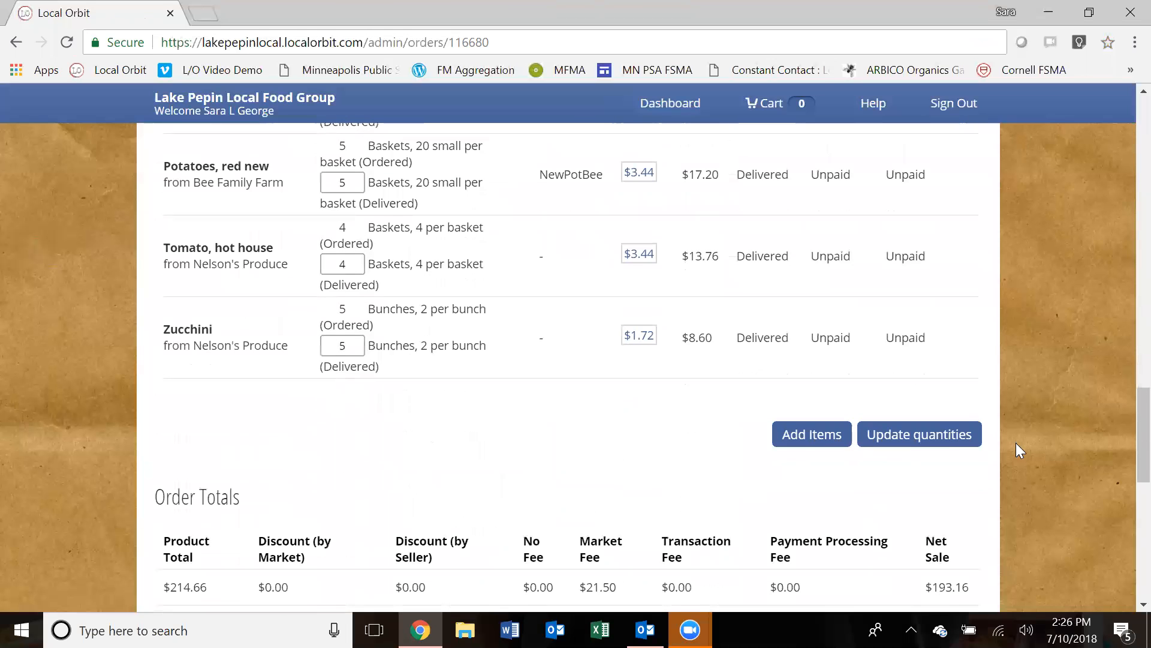
left_click(948, 439)
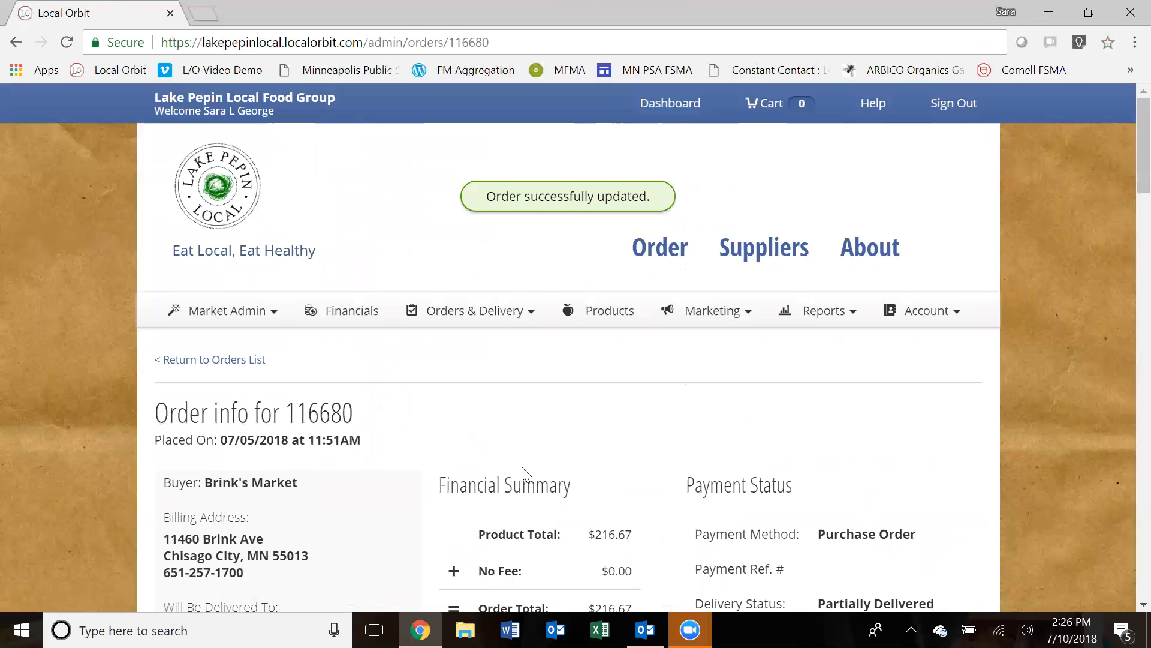
- Check the notes for the red lettuce sources, set Natura Farms' red leaf lettuce delivered quantity to 0, and update the order
scroll(522, 474, "down", 15)
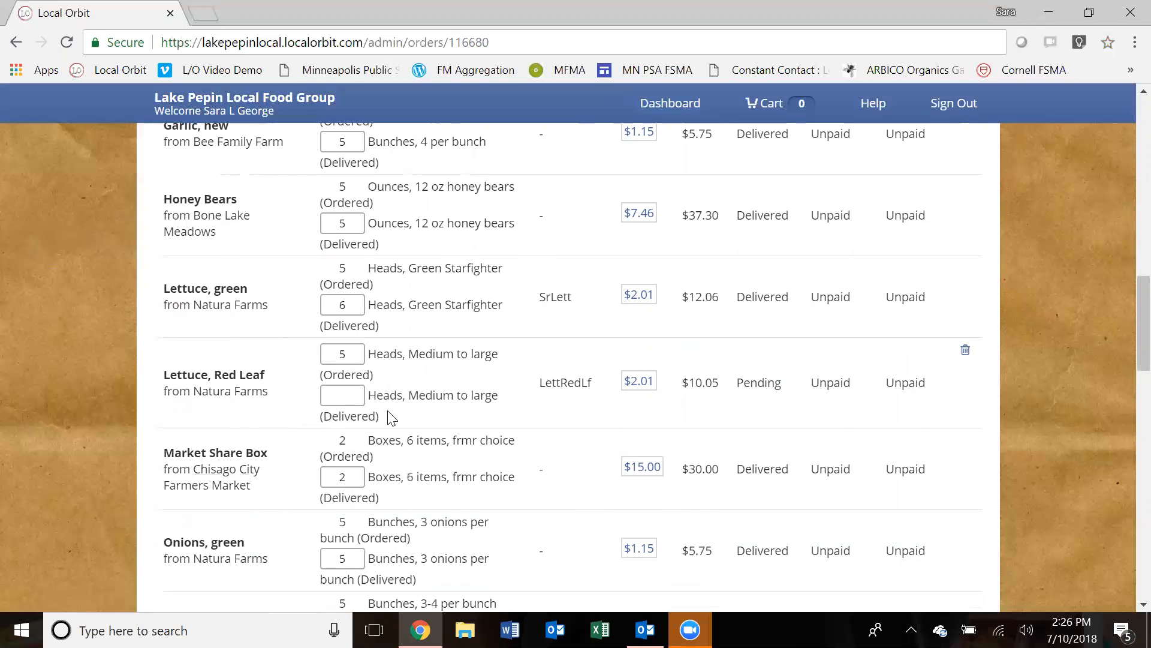
scroll(399, 436, "down", 12)
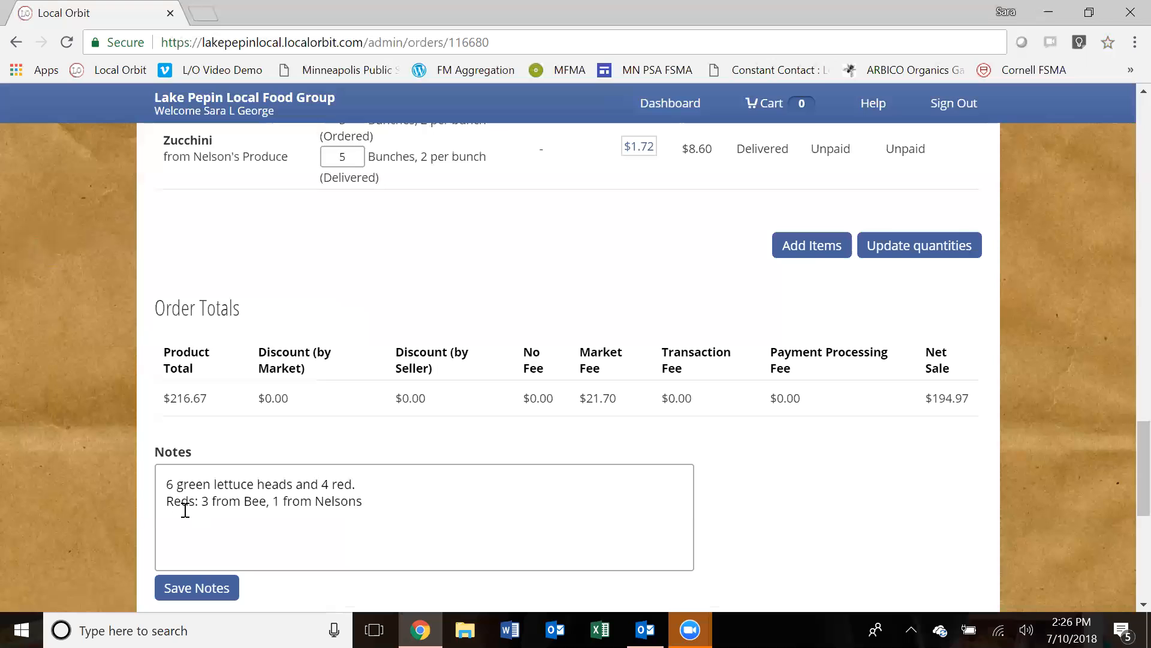
left_click_drag(168, 503, 373, 539)
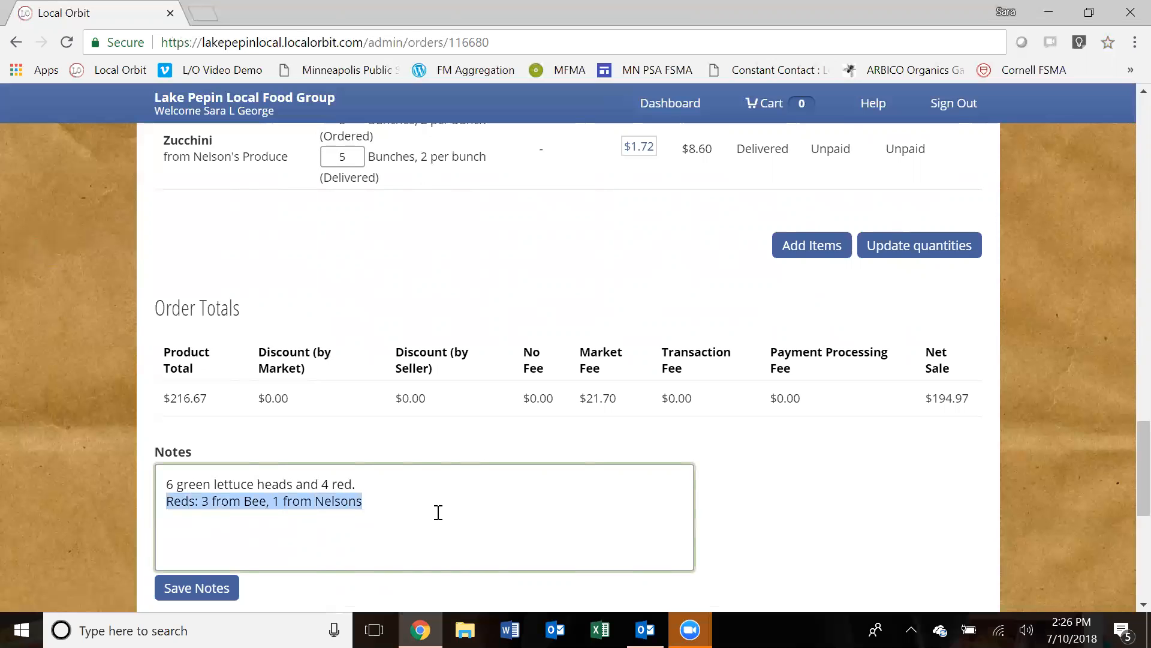
scroll(441, 510, "up", 10)
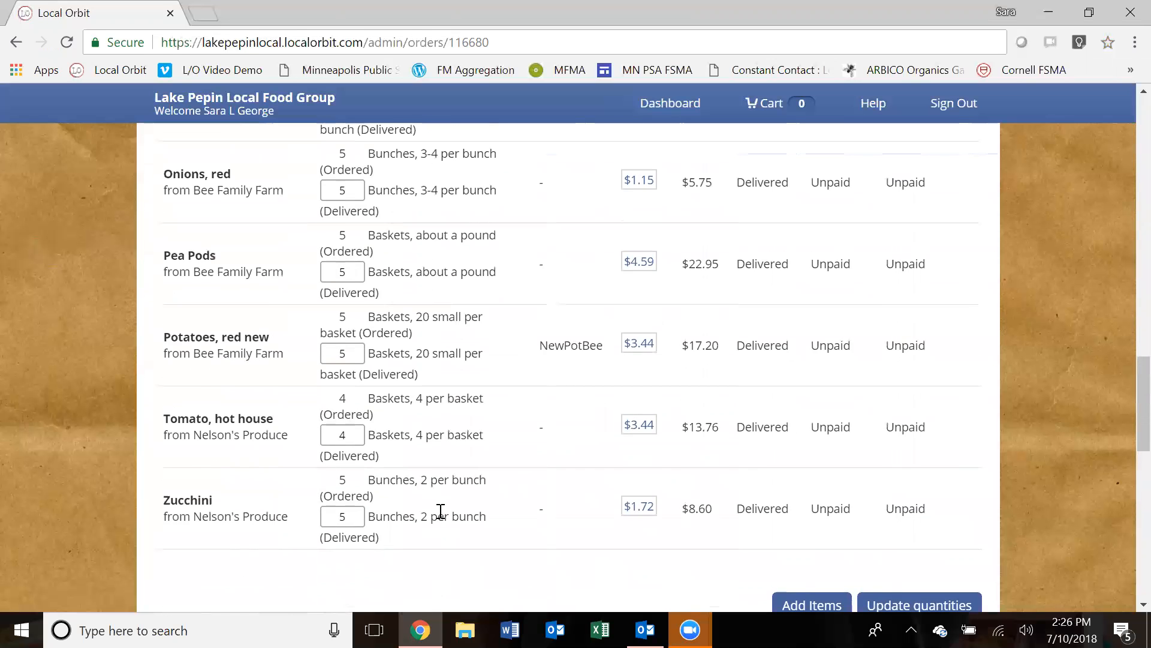
scroll(441, 516, "up", 1)
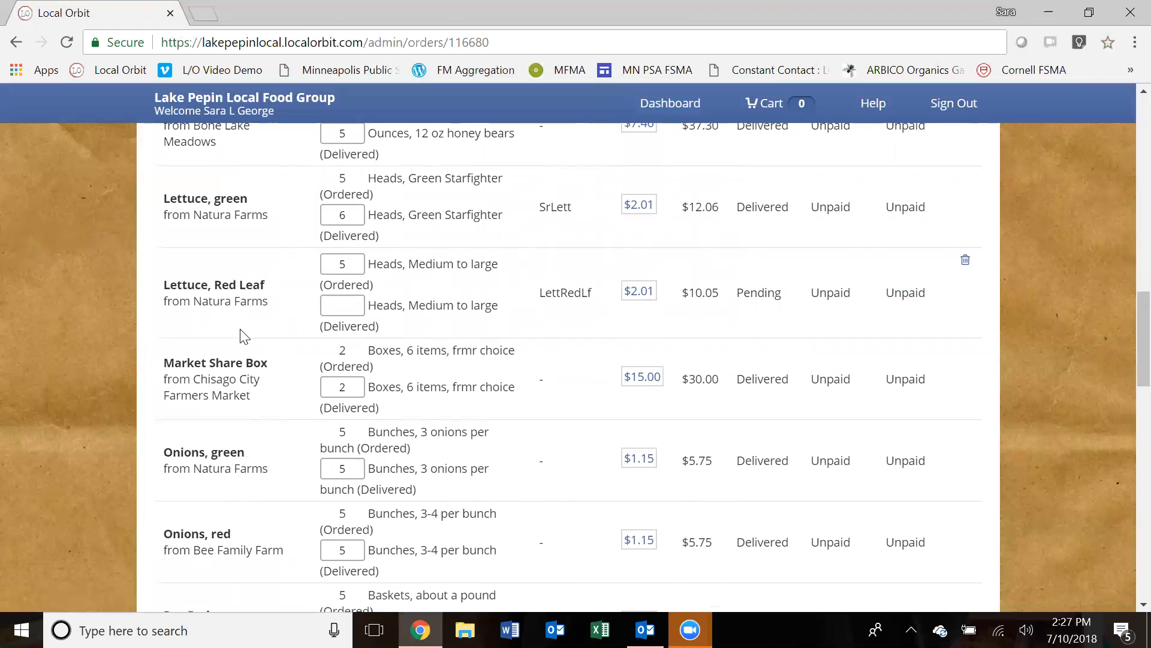
left_click(343, 304)
type("0")
scroll(436, 436, "down", 9)
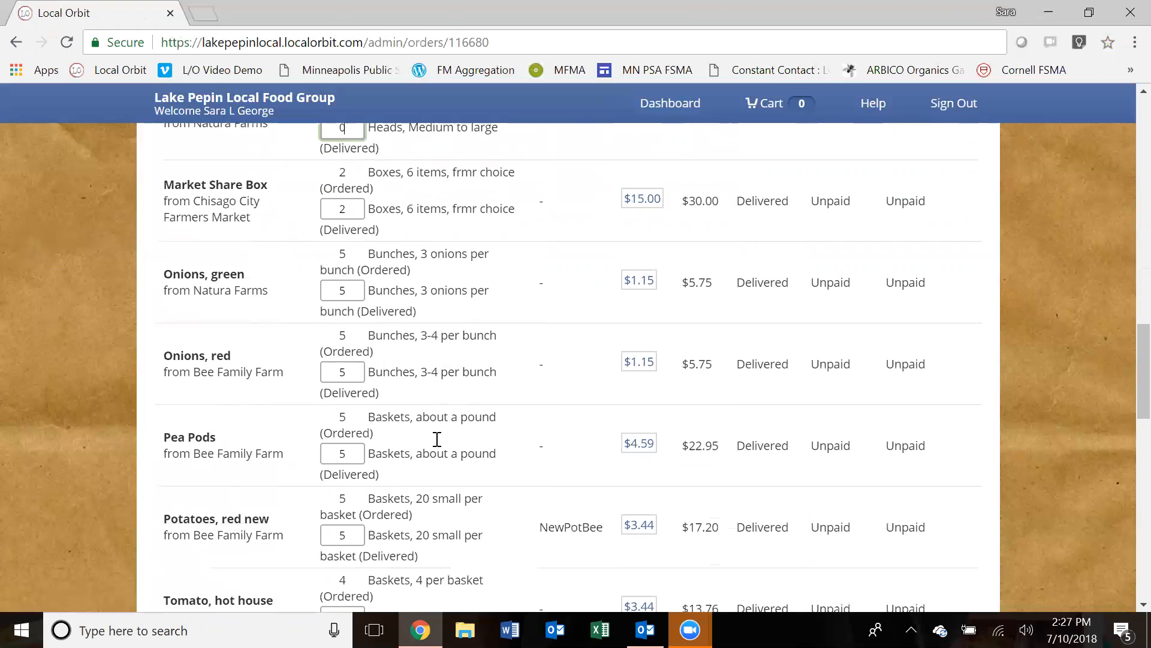
left_click(883, 432)
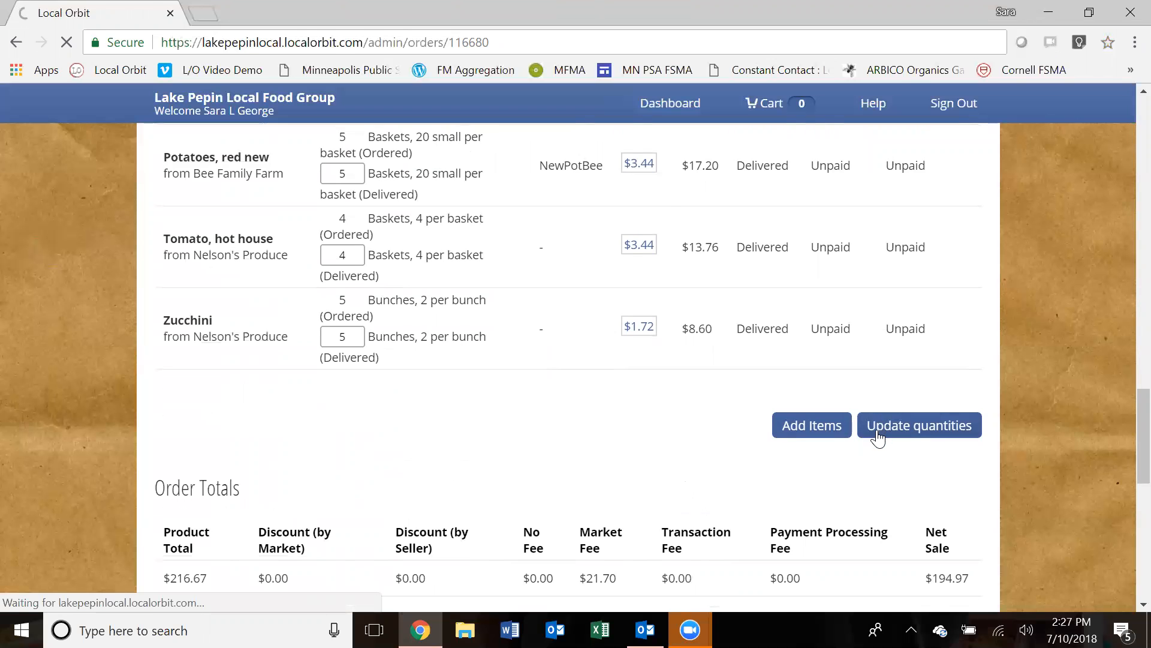
- Open the list of products that can be added to this order
scroll(877, 441, "down", 6)
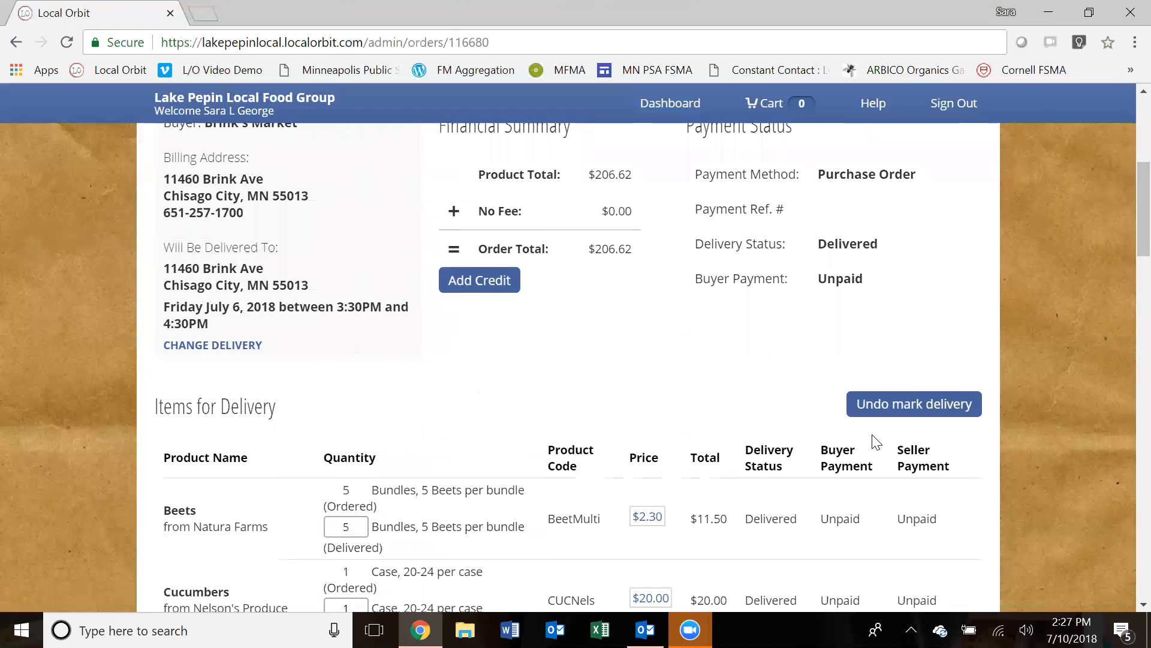
scroll(877, 444, "down", 15)
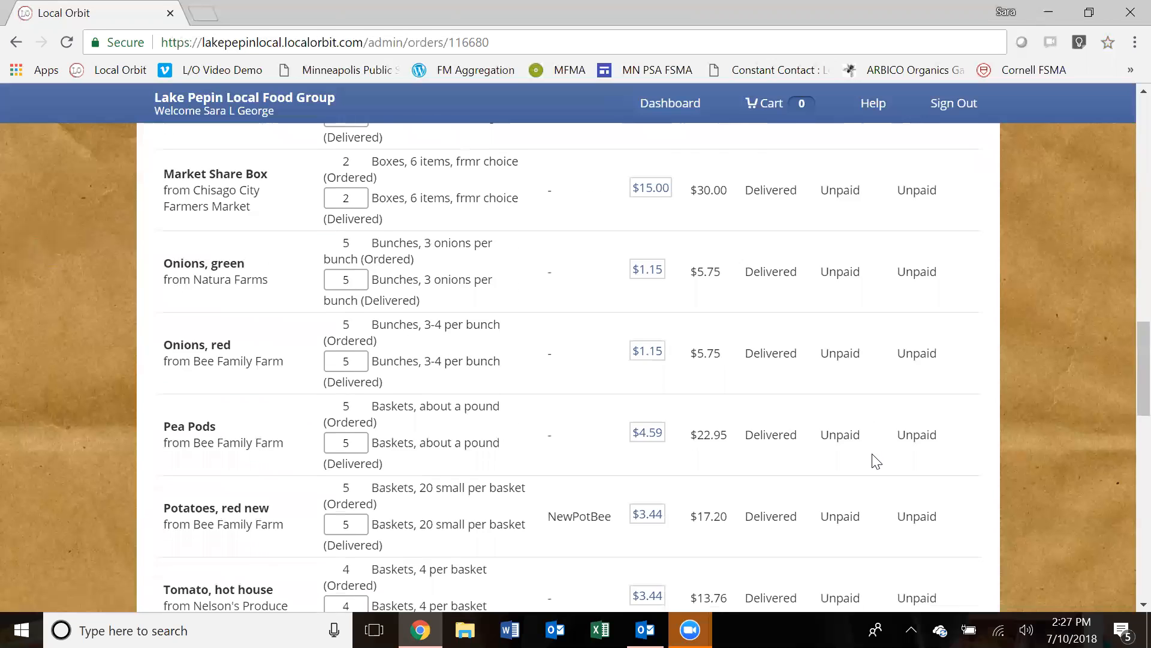
scroll(876, 460, "down", 6)
left_click(806, 416)
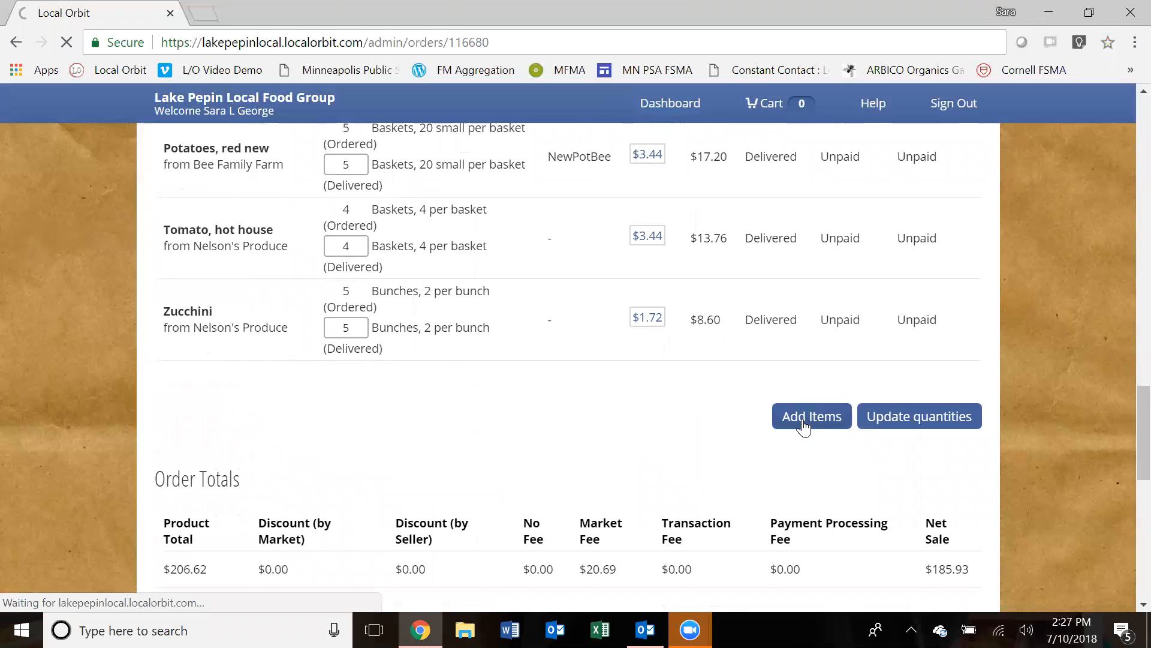
- Add 3 heads of red leaf lettuce from Bee Family Farm and 1 head from Nelson's Produce to the order
scroll(746, 476, "down", 6)
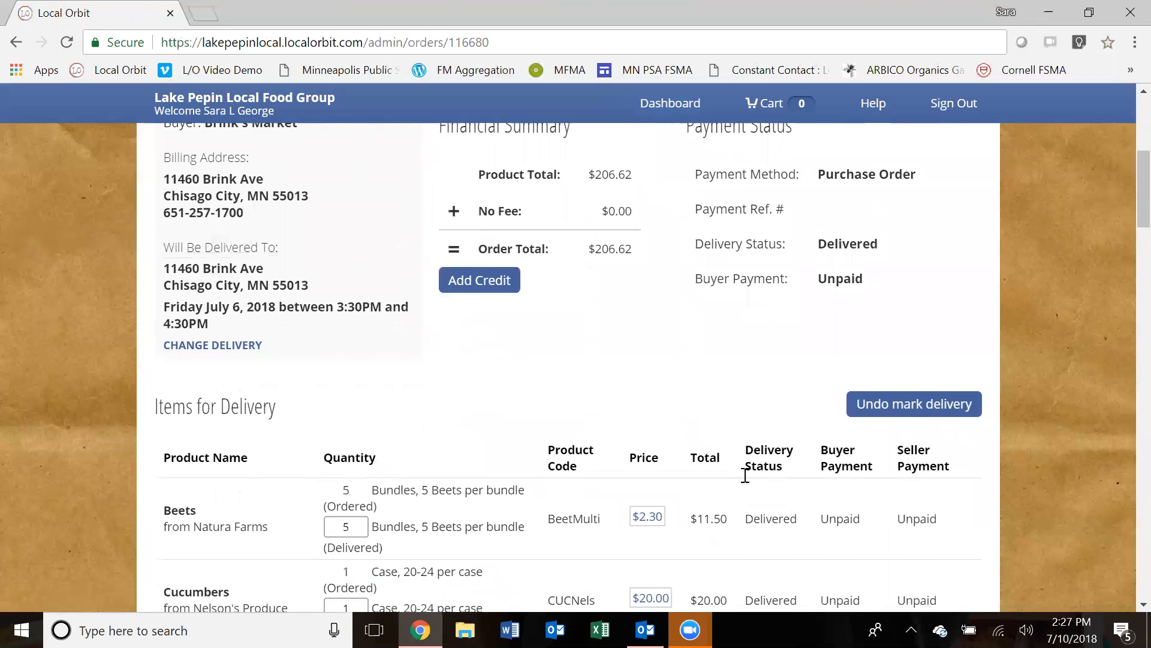
scroll(745, 476, "down", 14)
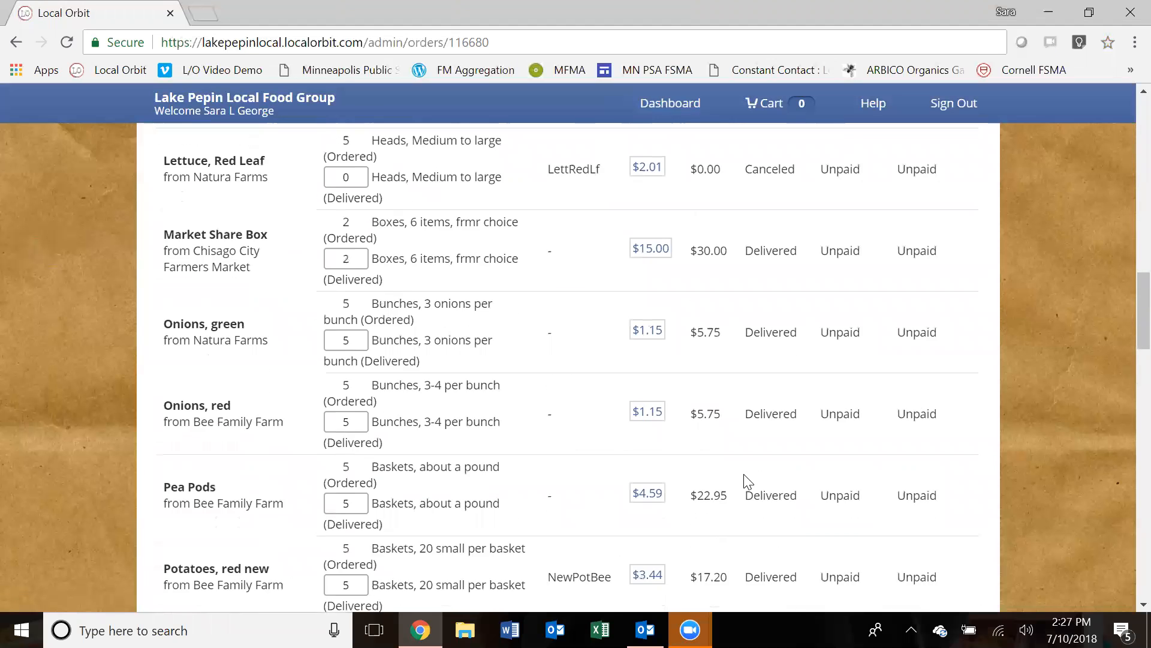
scroll(745, 479, "down", 9)
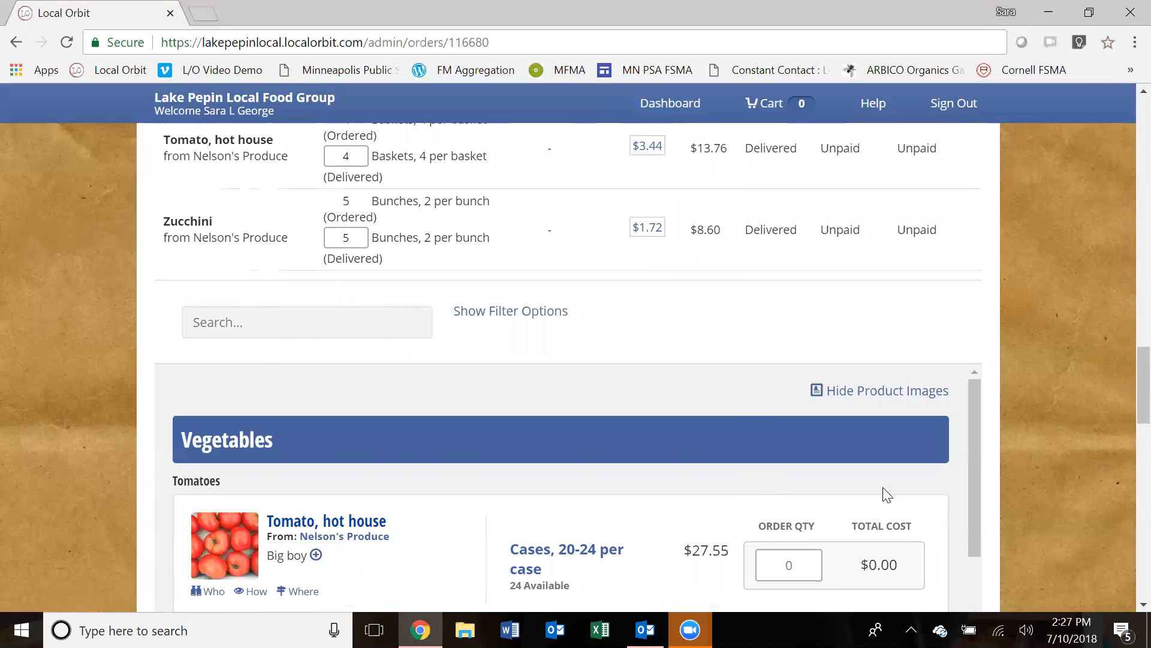
scroll(887, 495, "down", 2)
scroll(1125, 396, "down", 4)
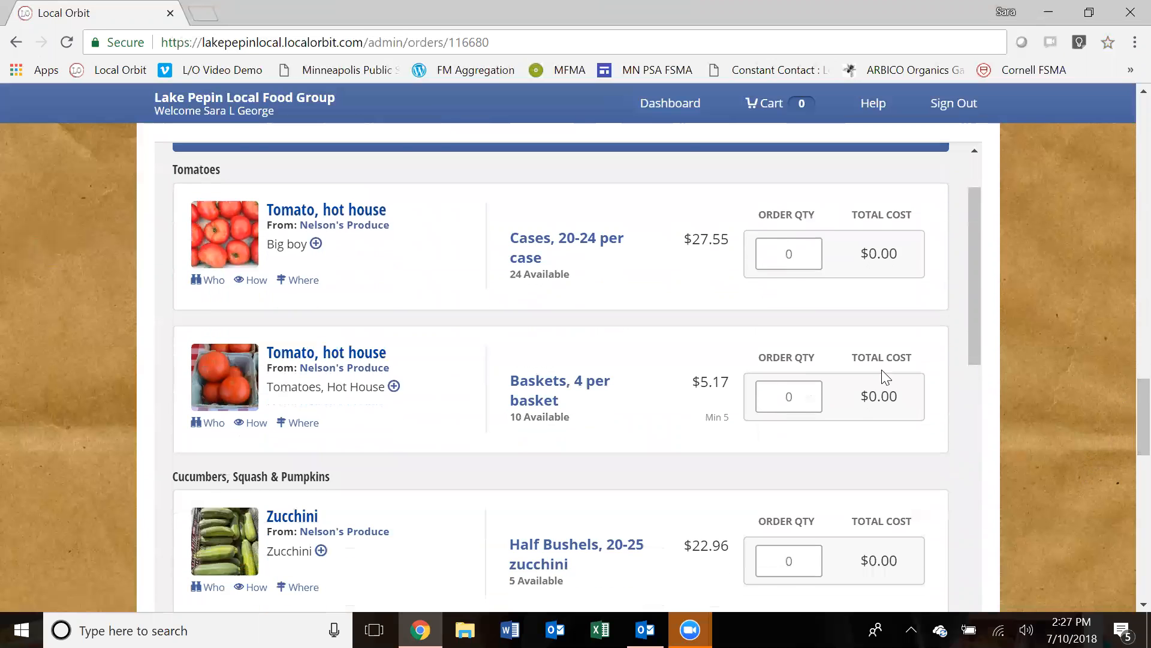
scroll(671, 422, "down", 12)
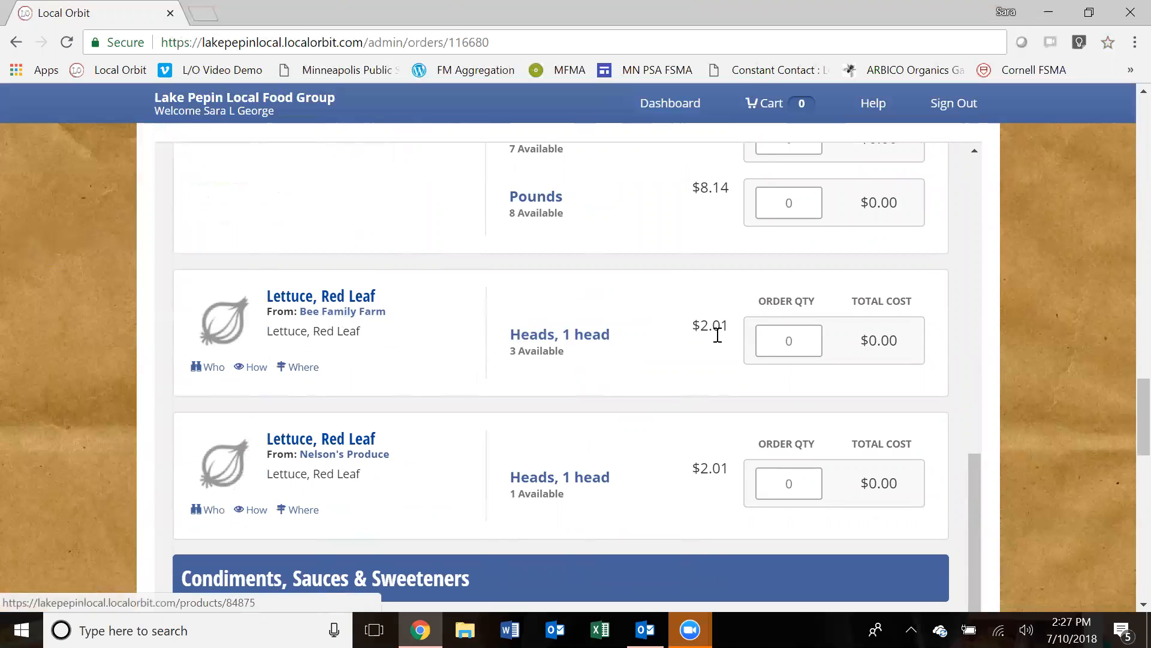
left_click(786, 340)
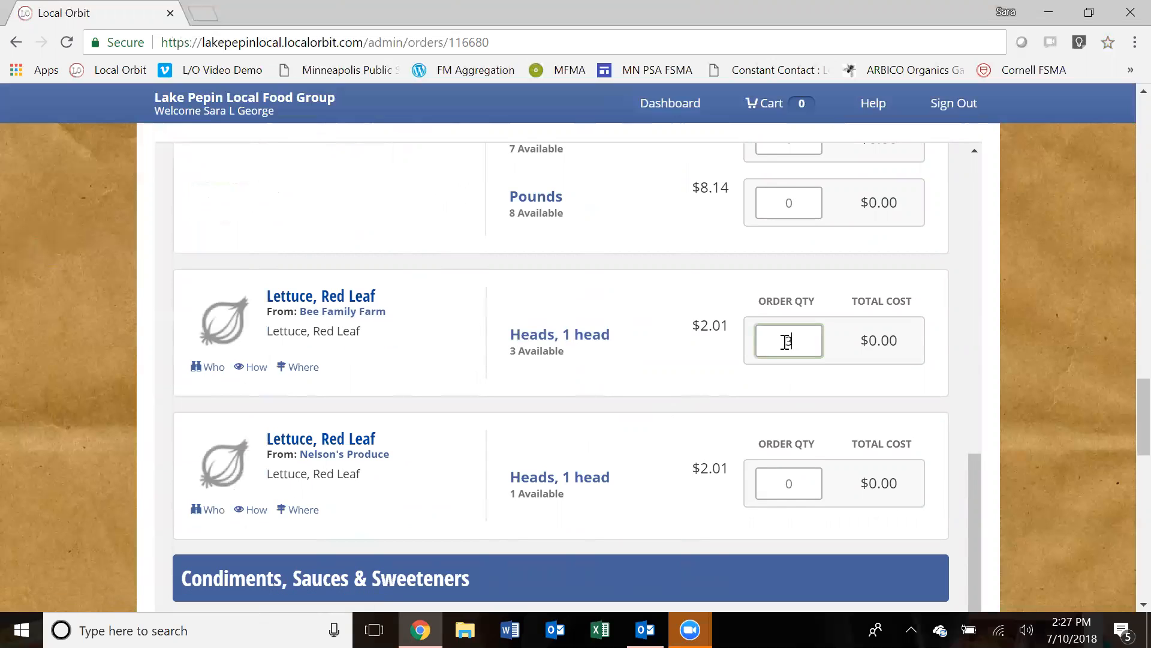
left_click(789, 483)
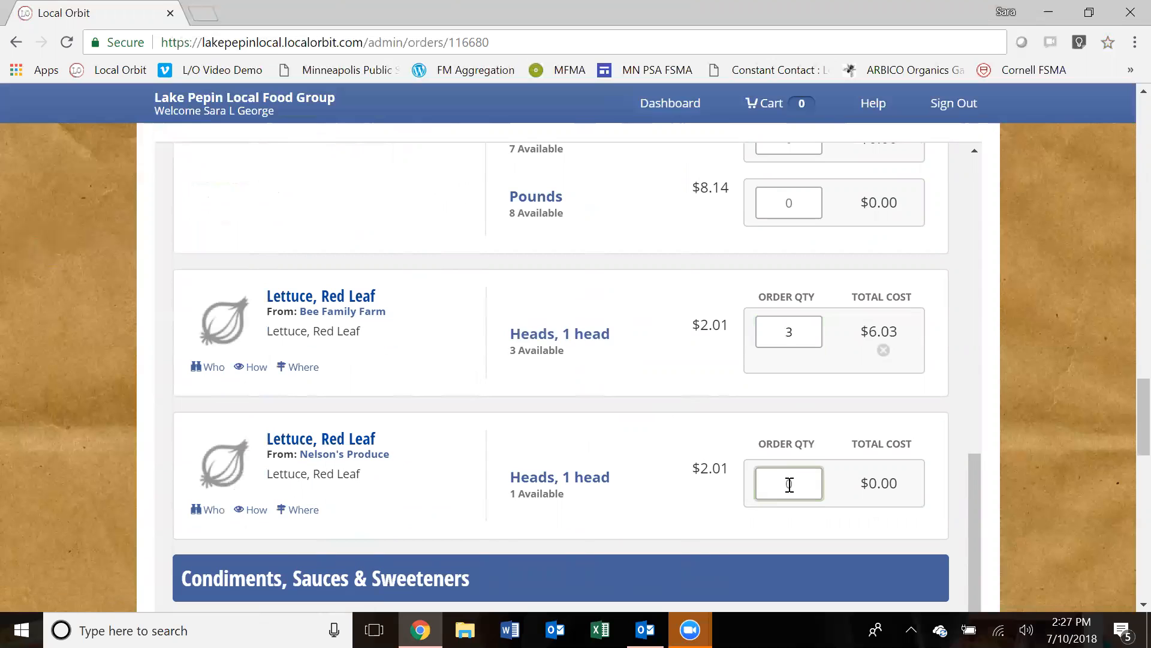
type("1")
scroll(789, 486, "down", 1)
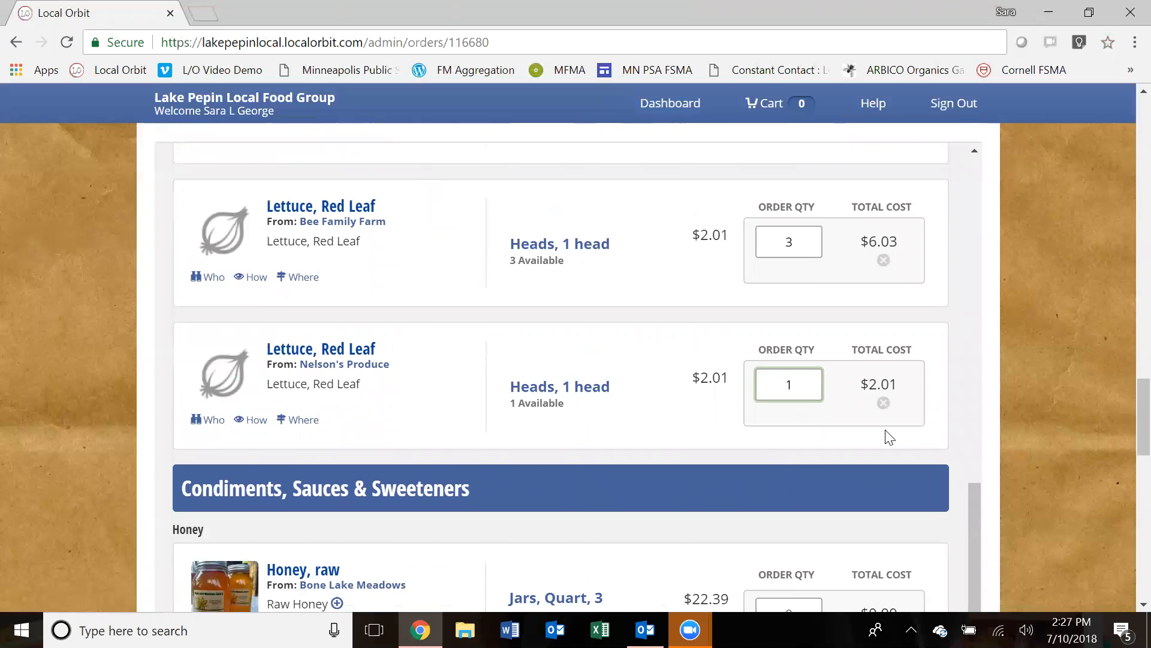
scroll(1079, 420, "down", 6)
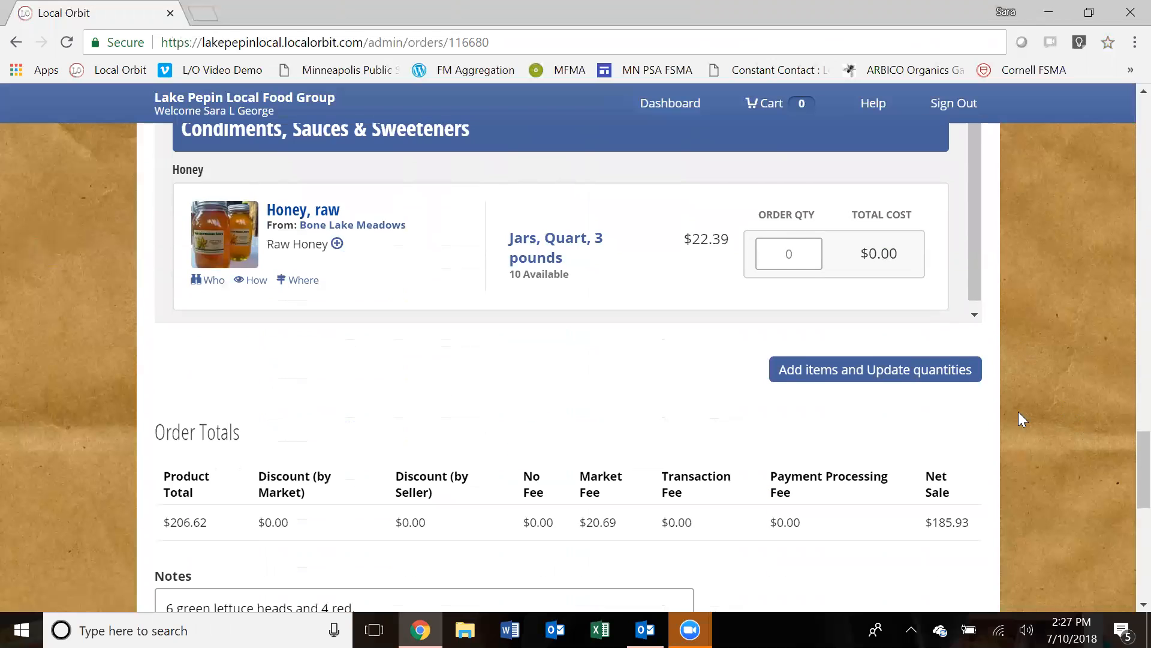
left_click(912, 375)
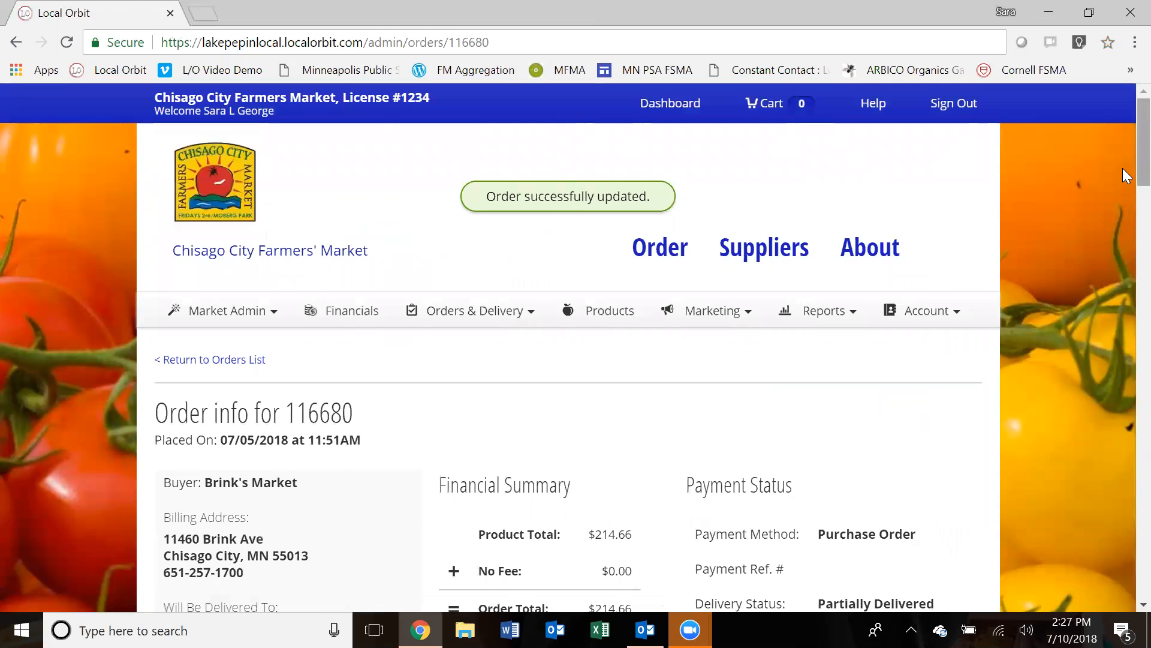
- Set the delivered quantity of red leaf lettuce to 3 for Bee Family Farm and 1 for Nelson's Produce
scroll(1122, 174, "down", 9)
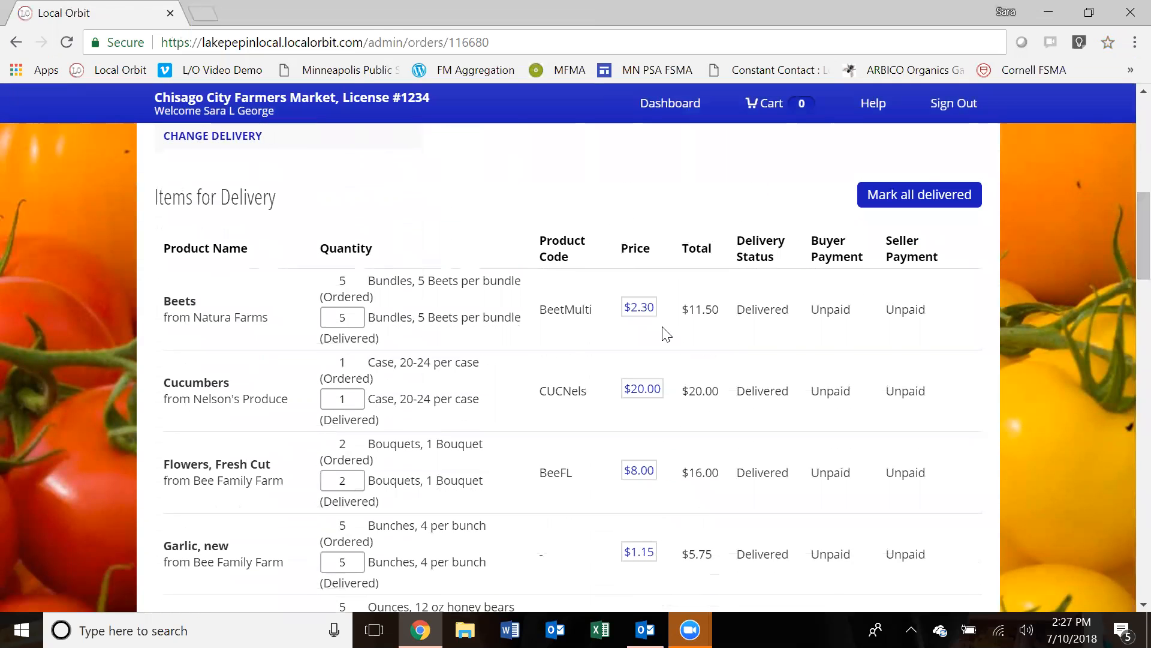
scroll(667, 334, "down", 6)
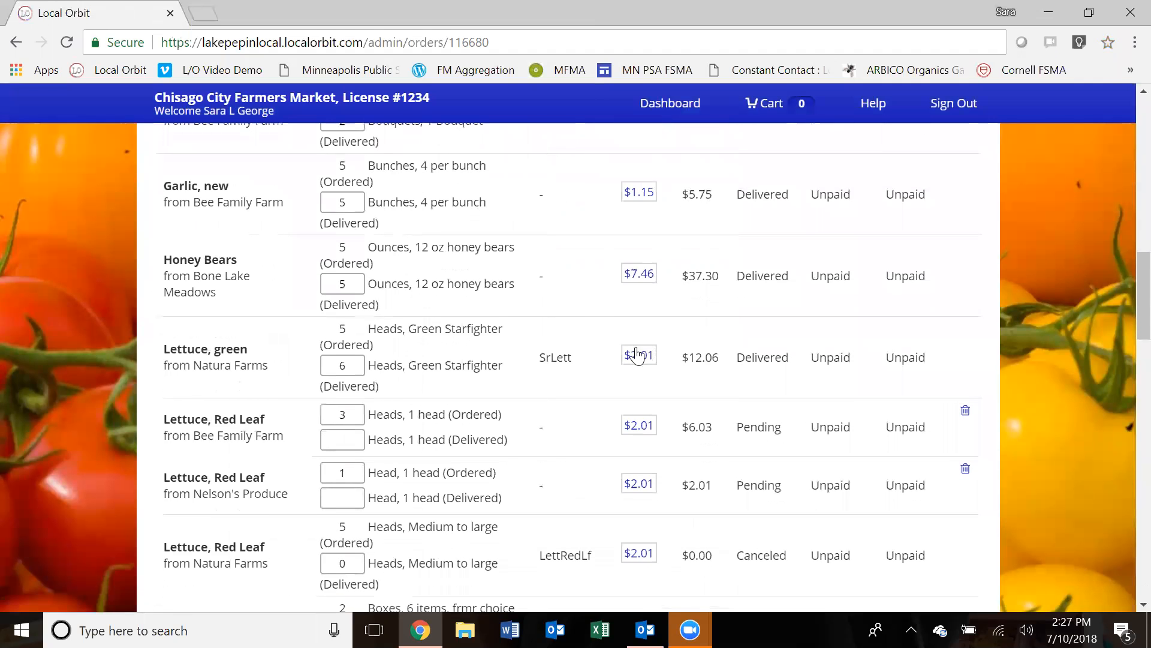
left_click(346, 440)
scroll(535, 483, "down", 2)
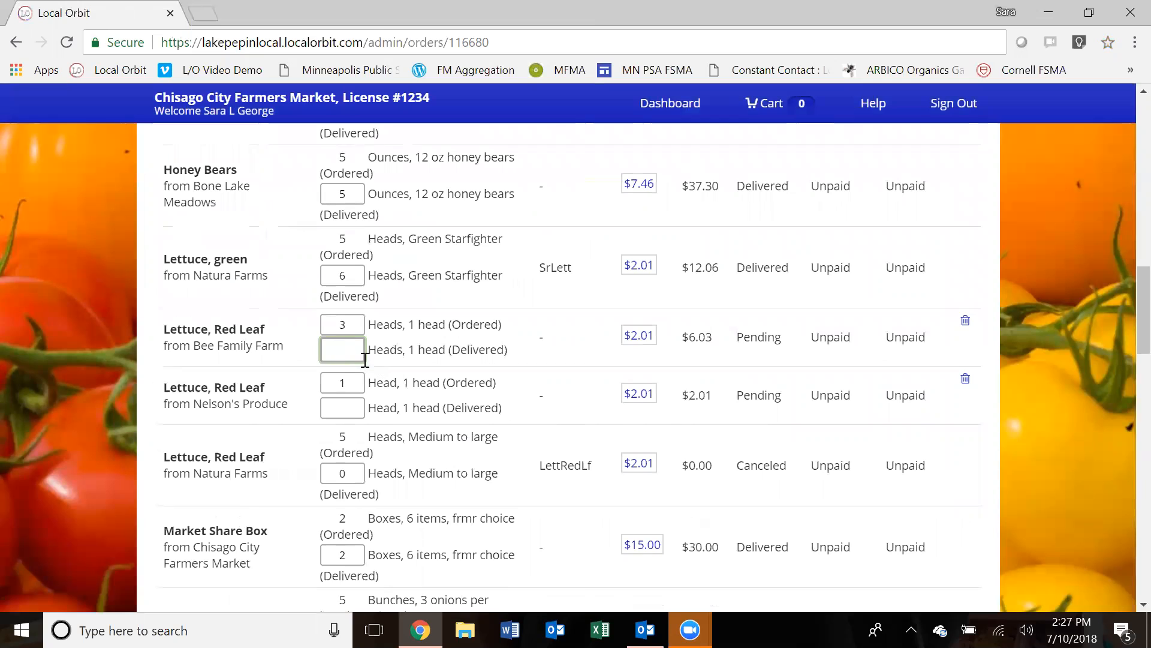
type("3")
left_click(350, 407)
type("1")
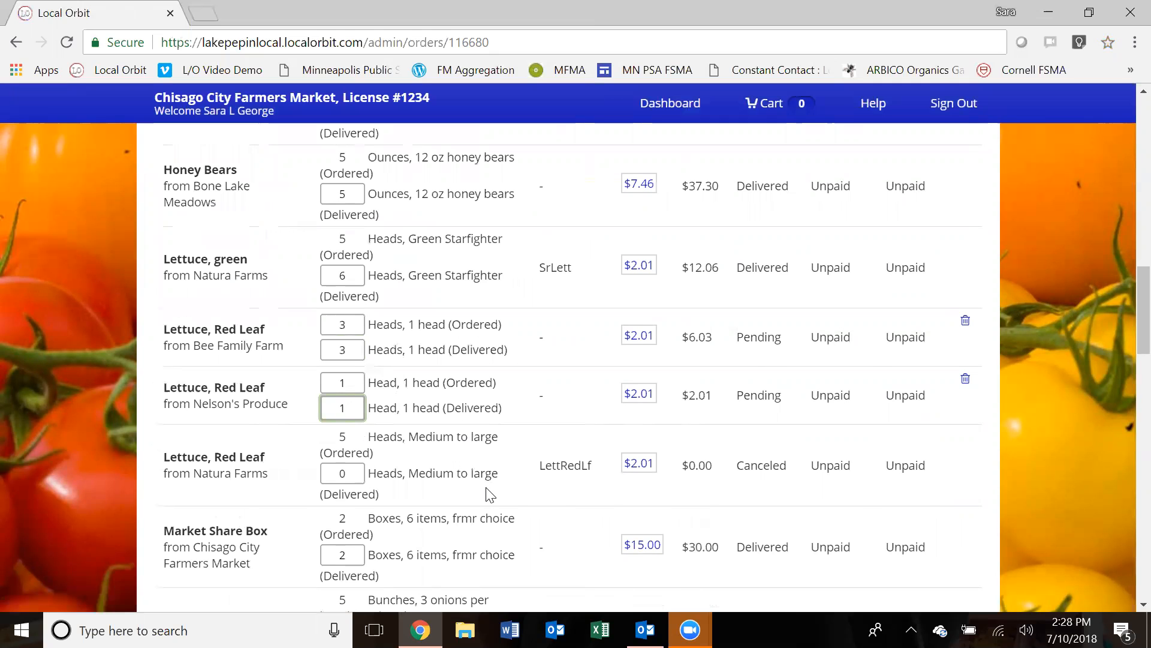
- Check the red leaf lettuce quantities against the order's notes and update the order with the delivered quantities
scroll(491, 495, "down", 20)
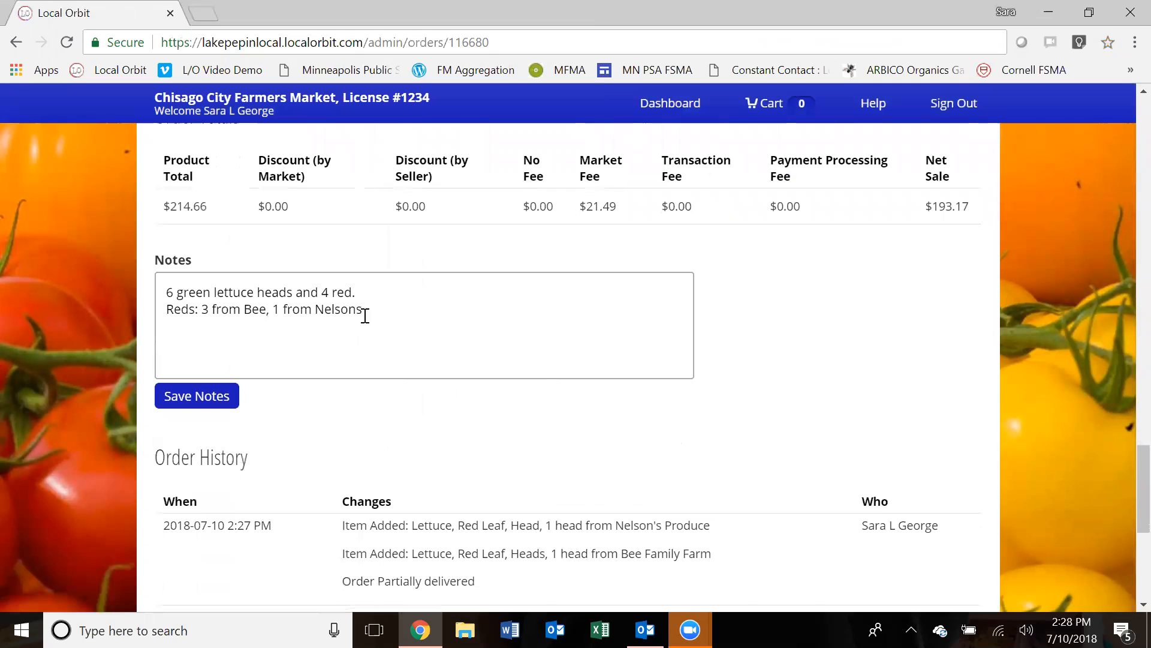
left_click_drag(368, 310, 165, 329)
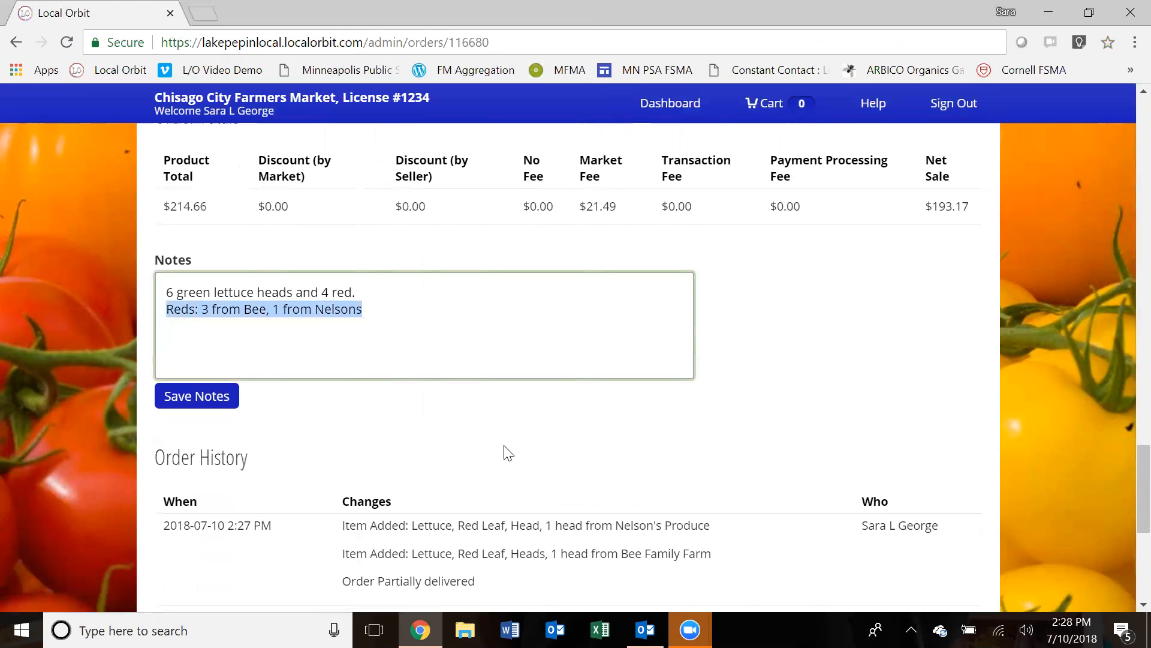
scroll(535, 462, "up", 6)
scroll(540, 471, "up", 6)
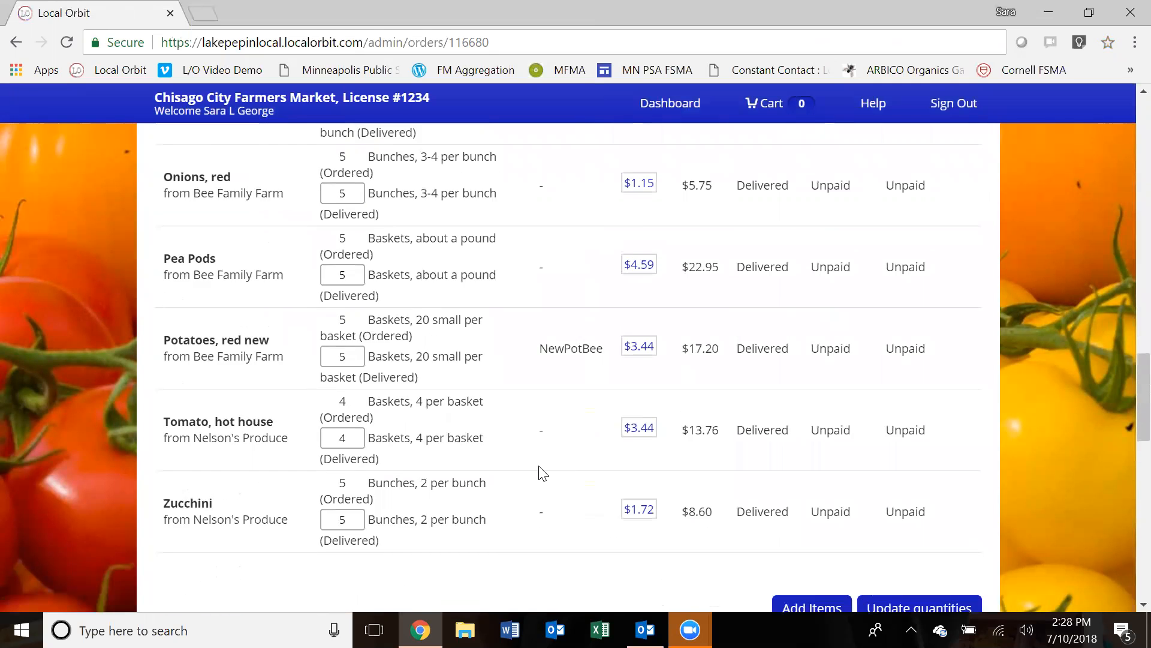
left_click(363, 205)
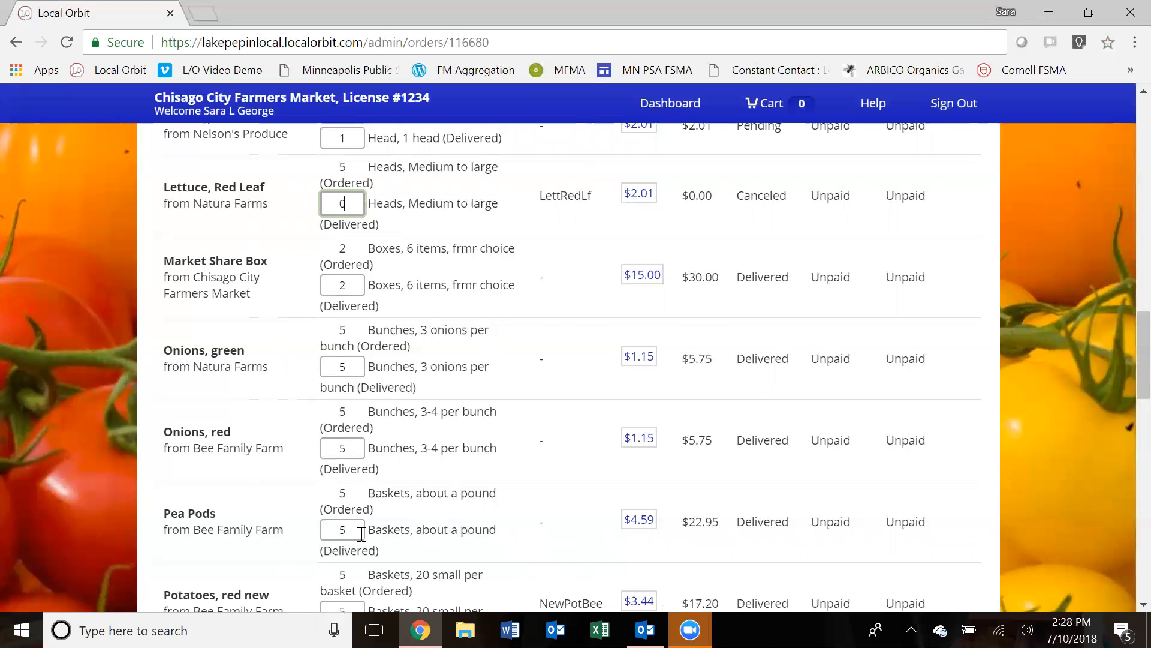
scroll(361, 534, "down", 2)
scroll(362, 533, "down", 2)
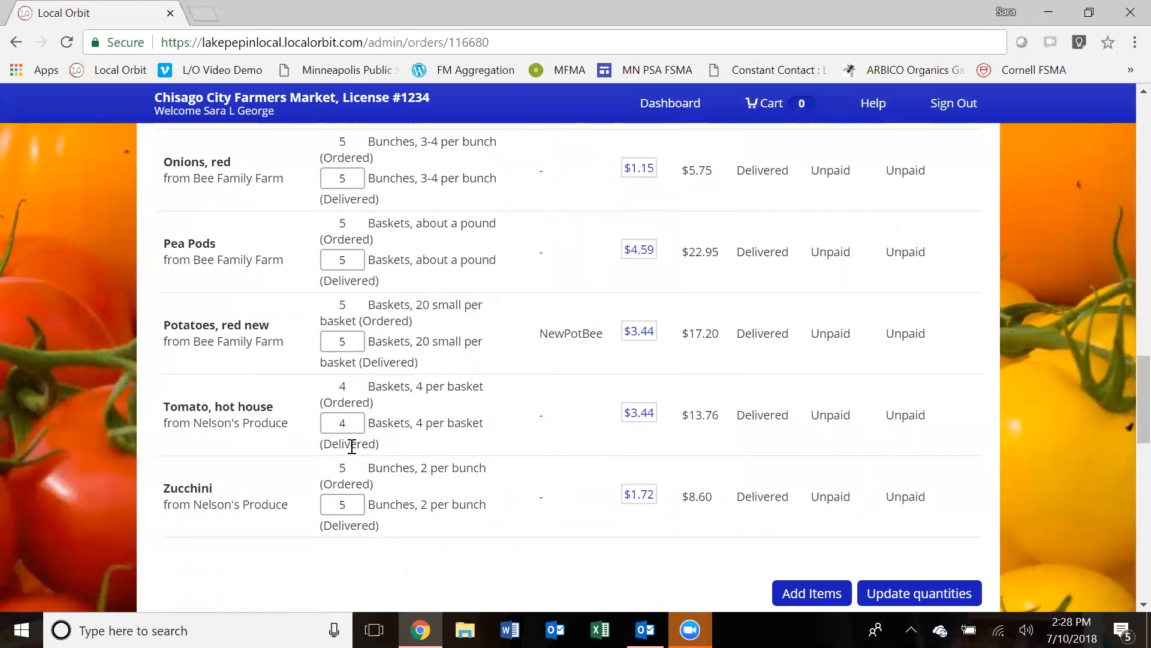
scroll(352, 447, "up", 5)
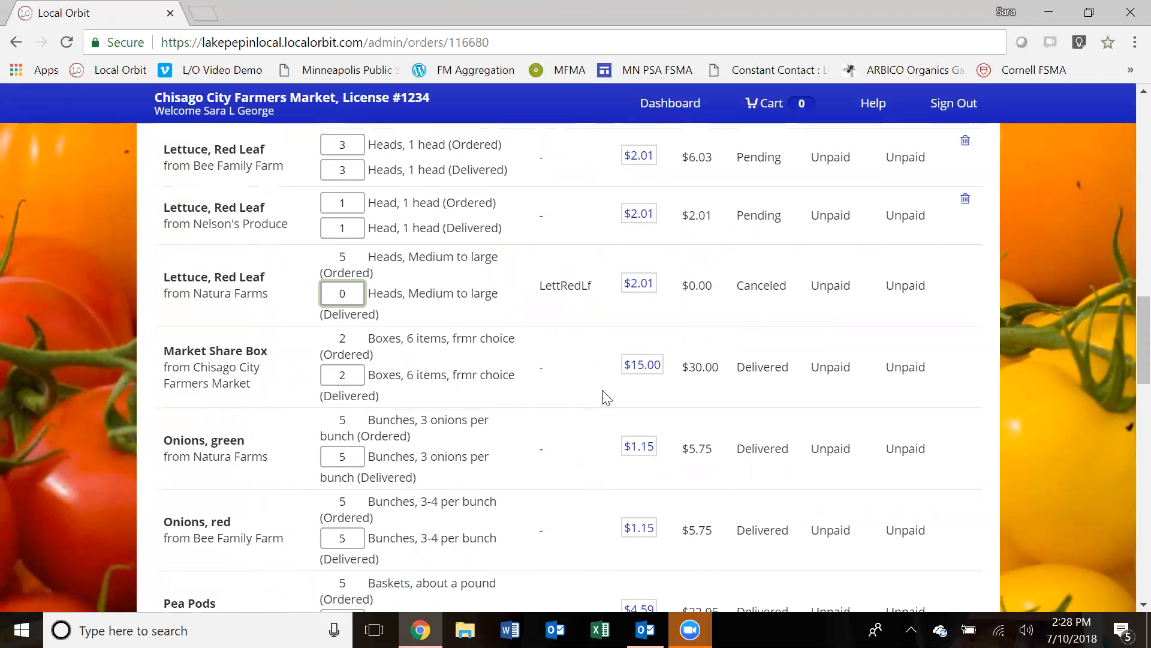
scroll(612, 401, "down", 6)
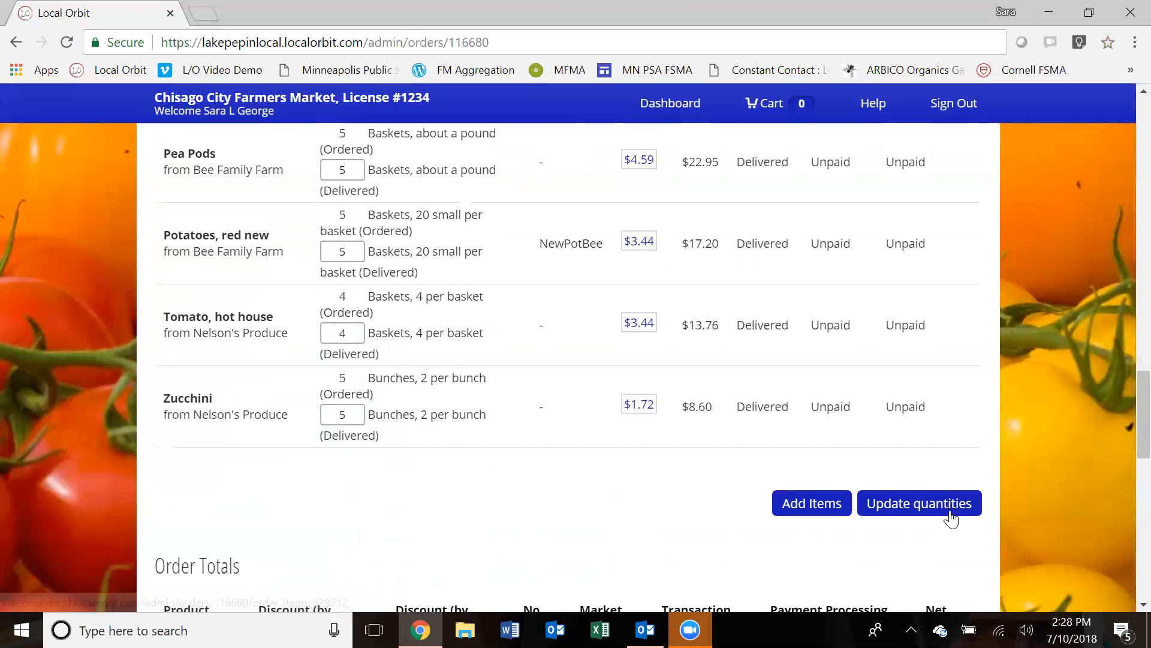
left_click(945, 513)
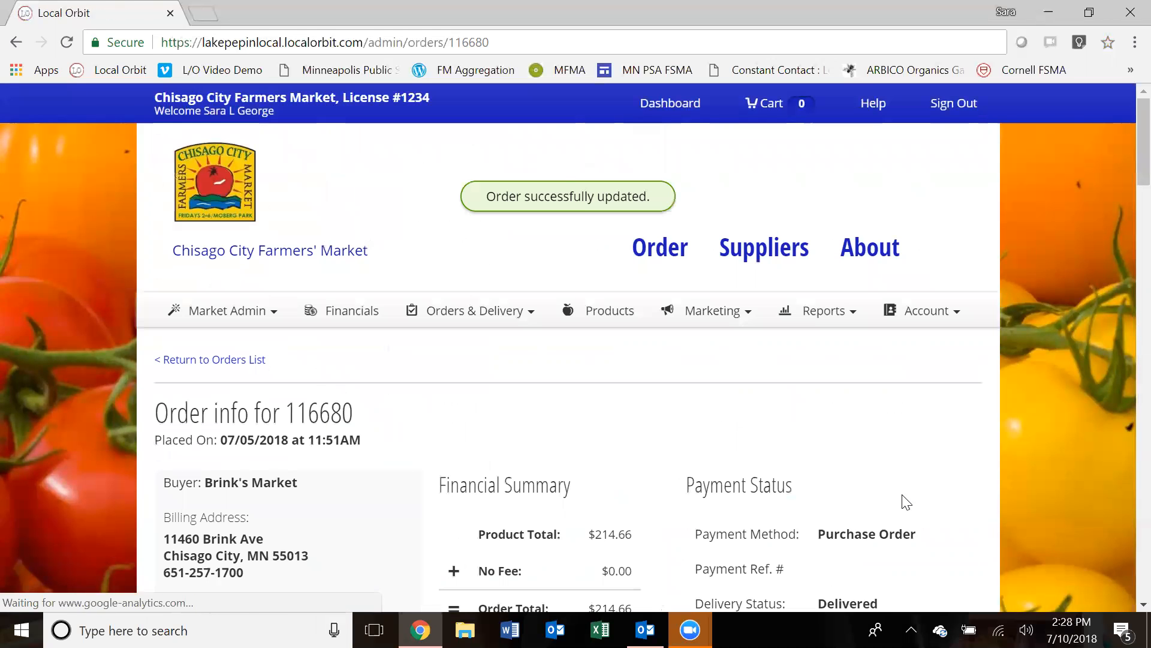
- Review the updated order's payment status and delivery items, and open the market's sales orders list to check delivery and payment statuses
scroll(736, 450, "down", 3)
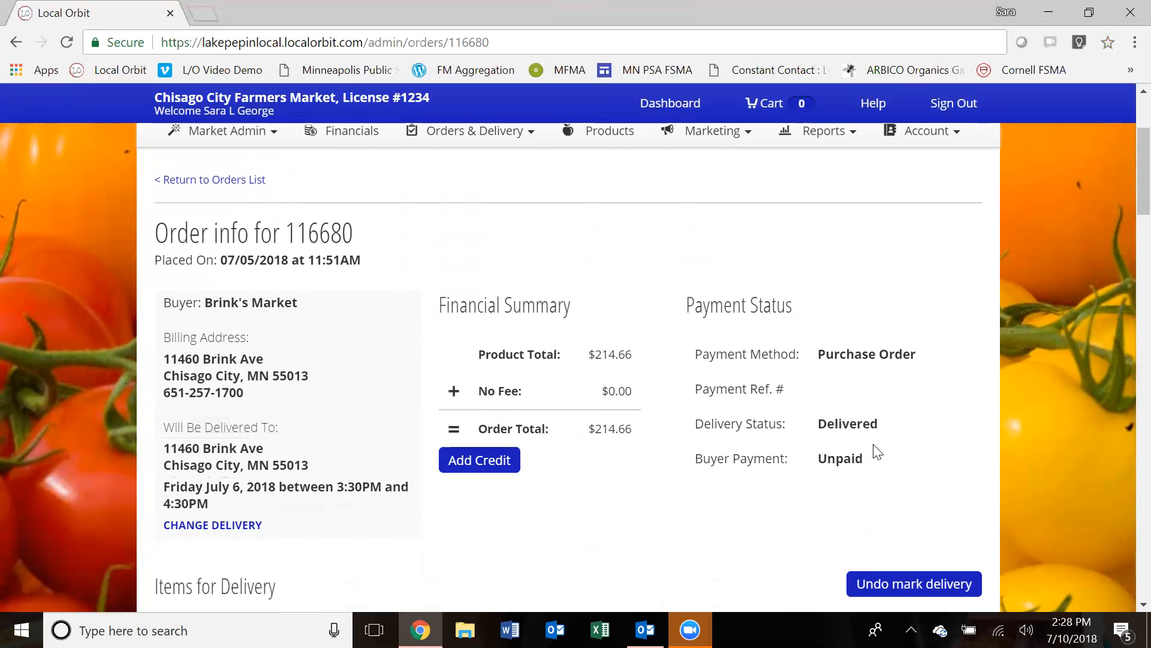
scroll(877, 454, "down", 5)
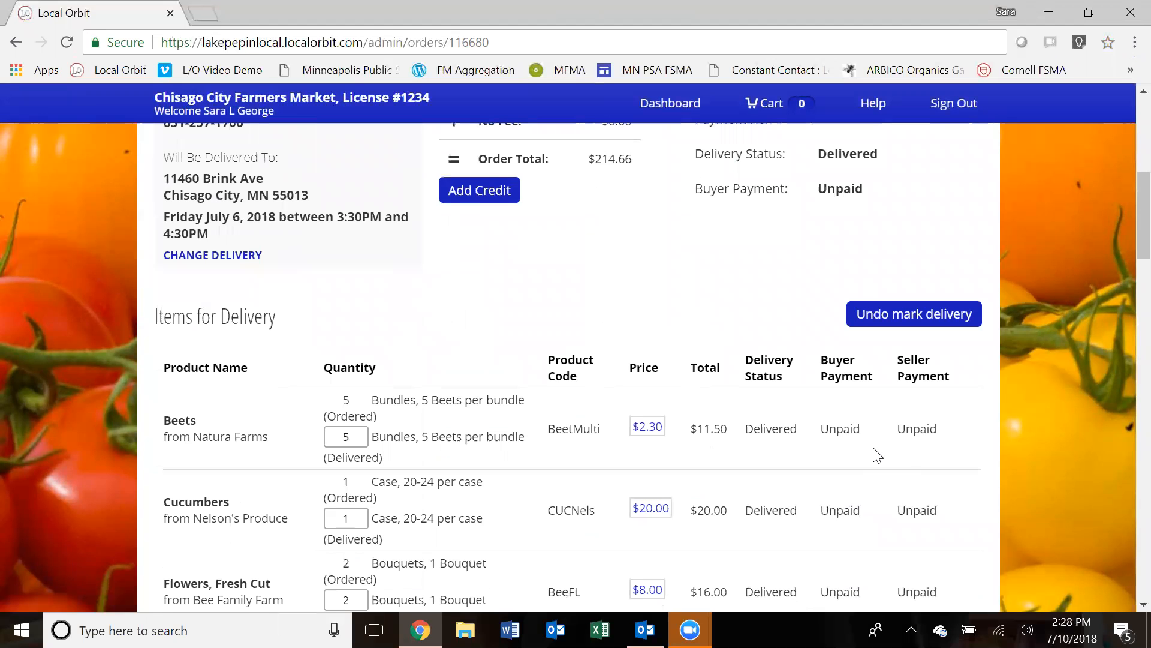
scroll(867, 467, "down", 4)
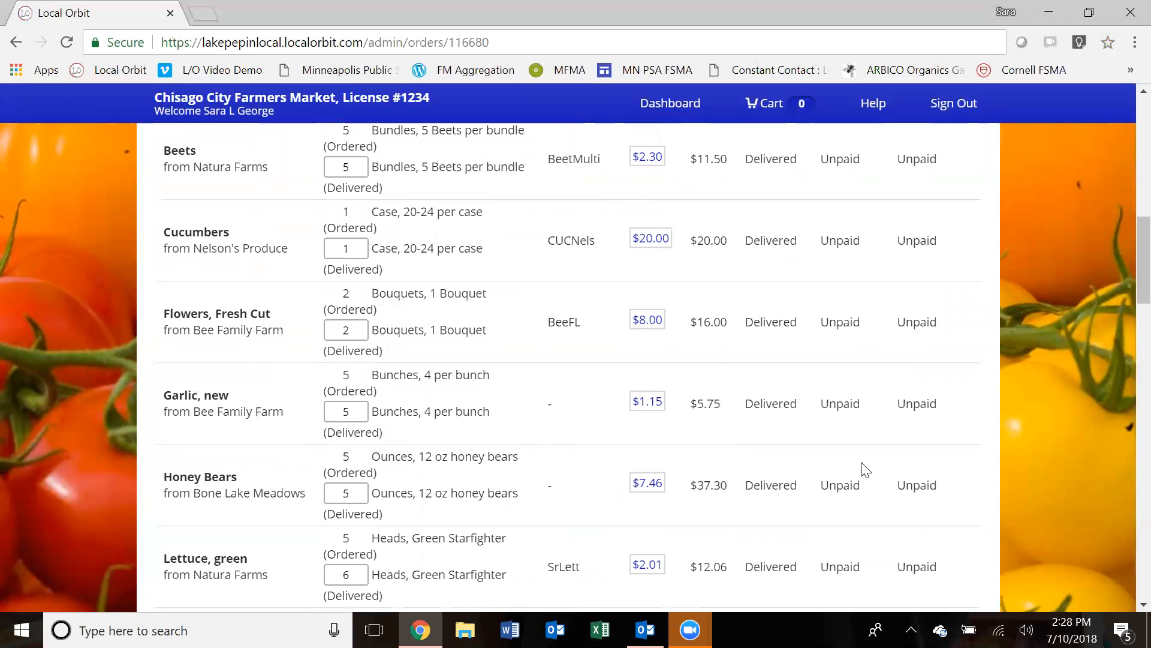
scroll(865, 469, "up", 10)
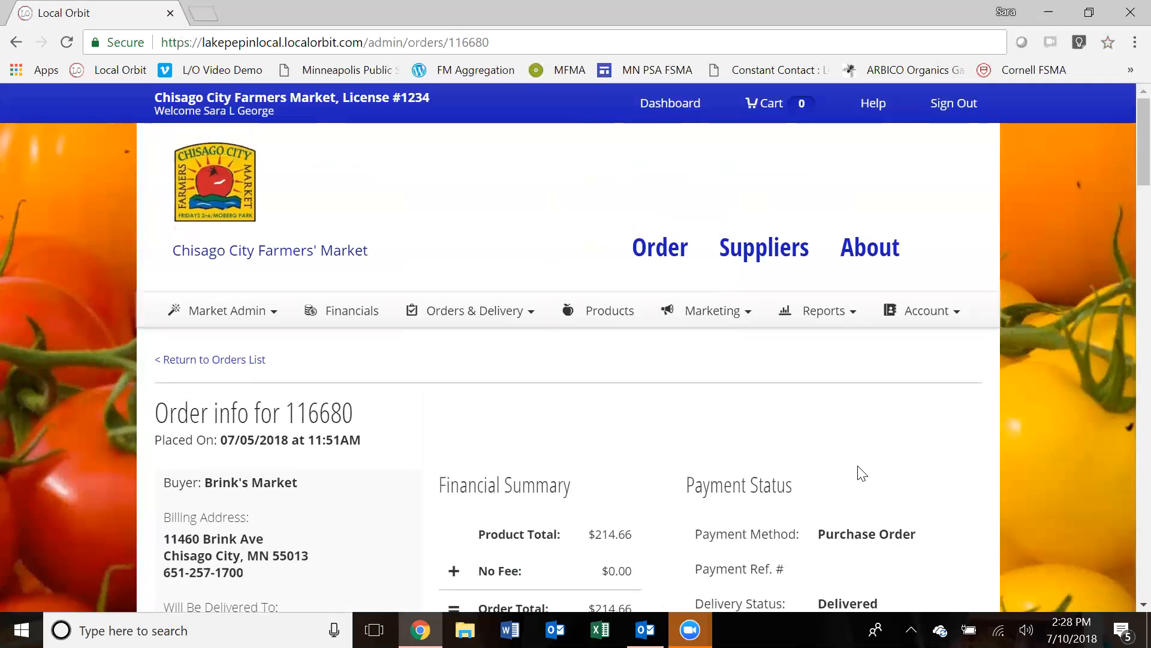
left_click(455, 312)
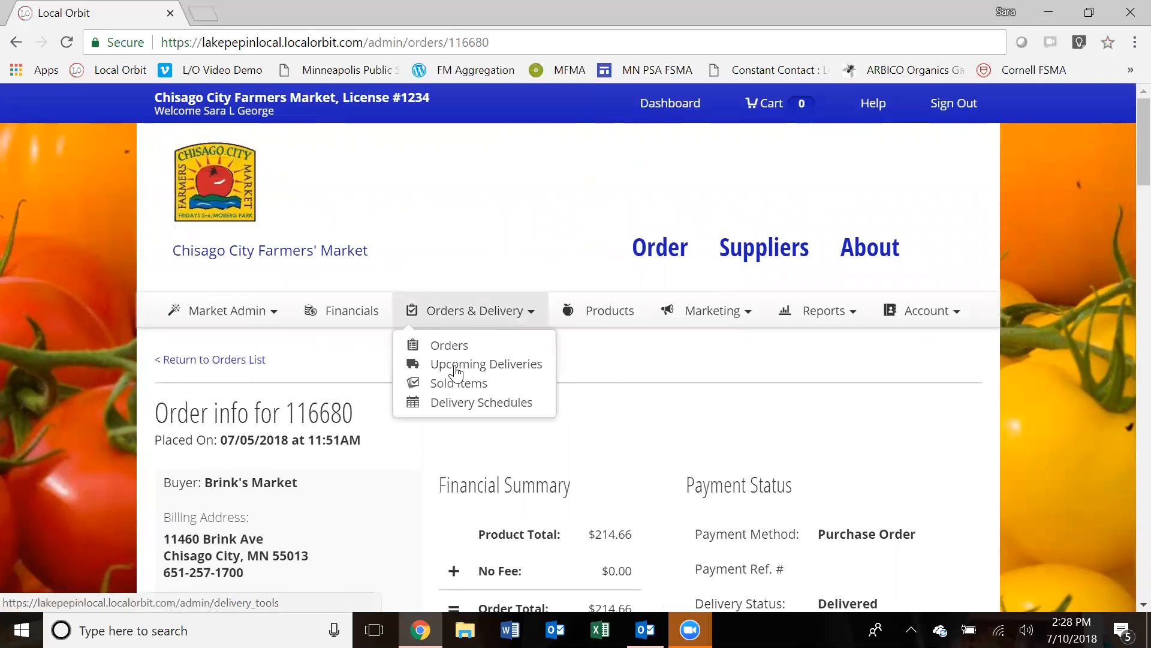
left_click(450, 344)
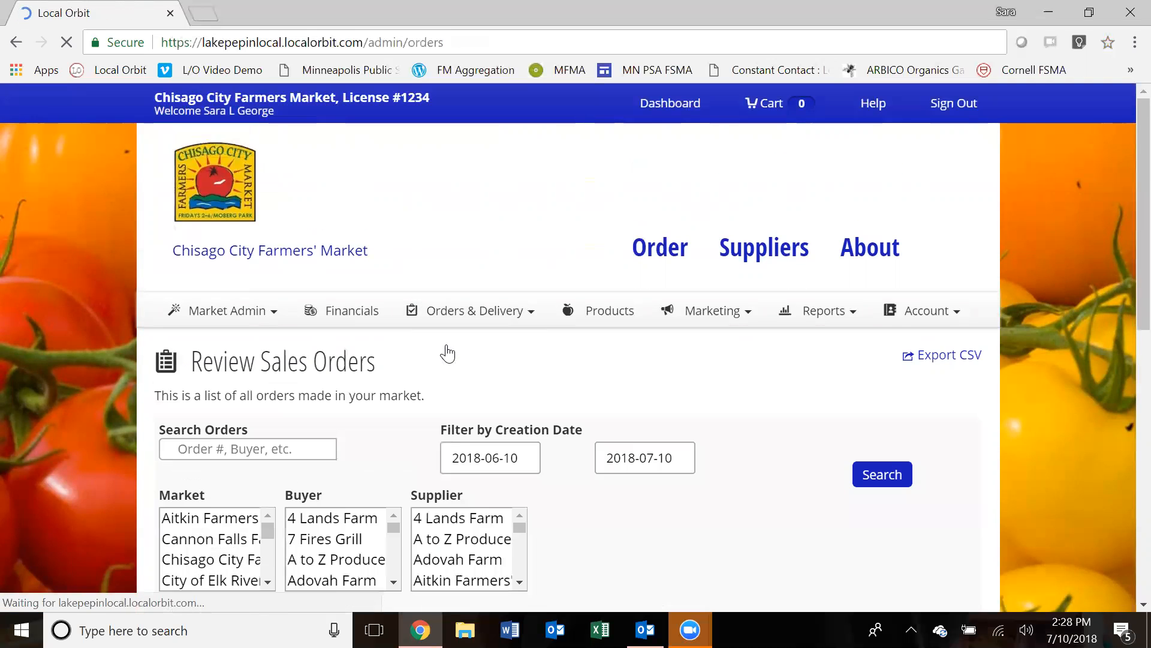
scroll(457, 365, "down", 6)
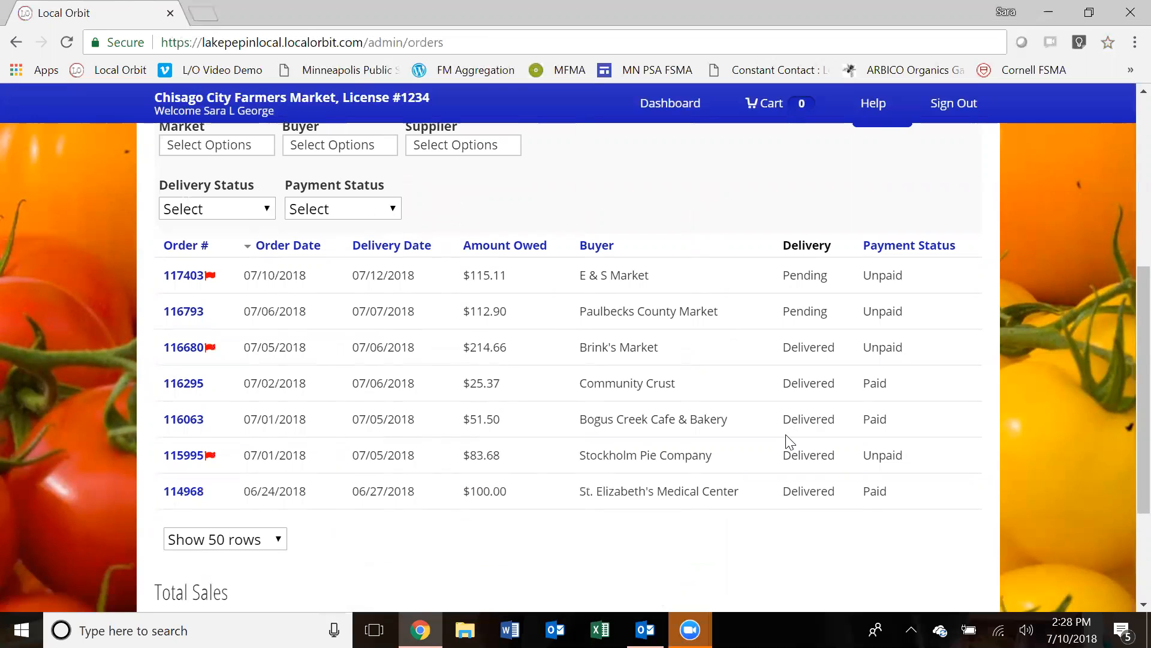
scroll(789, 442, "up", 2)
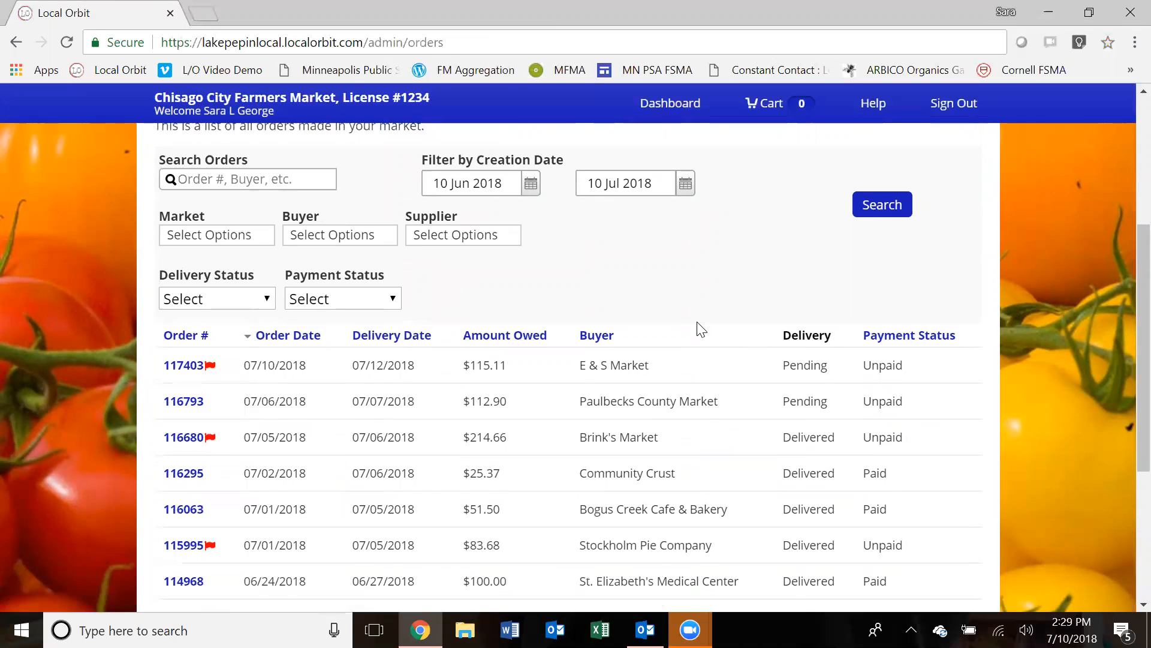
scroll(698, 327, "up", 5)
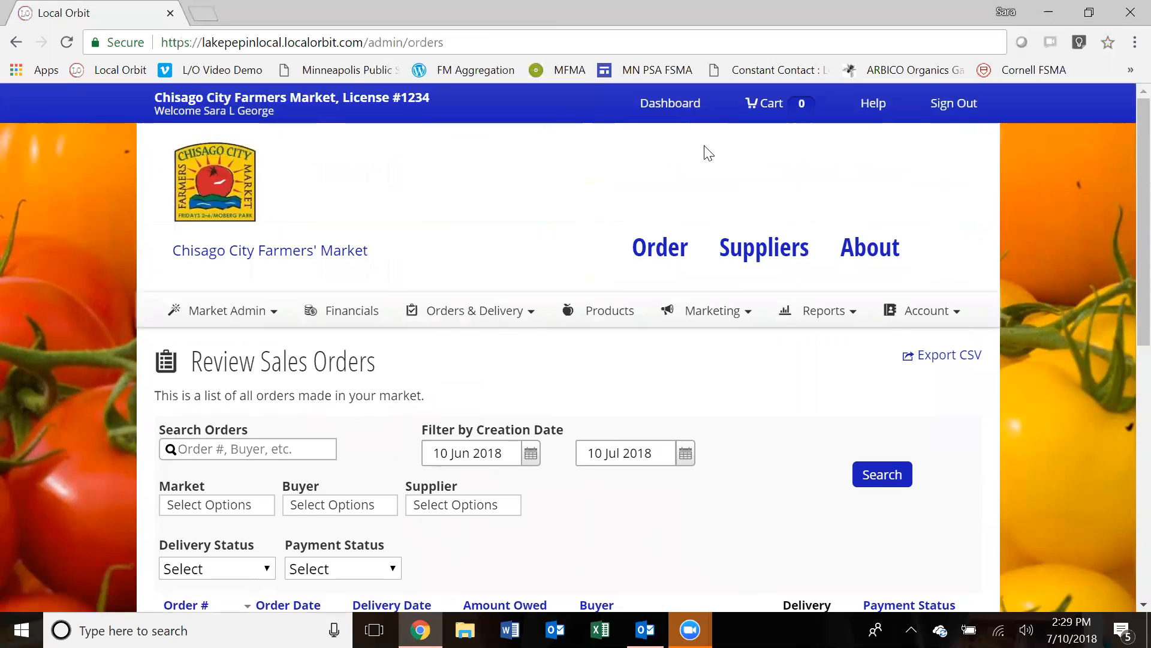